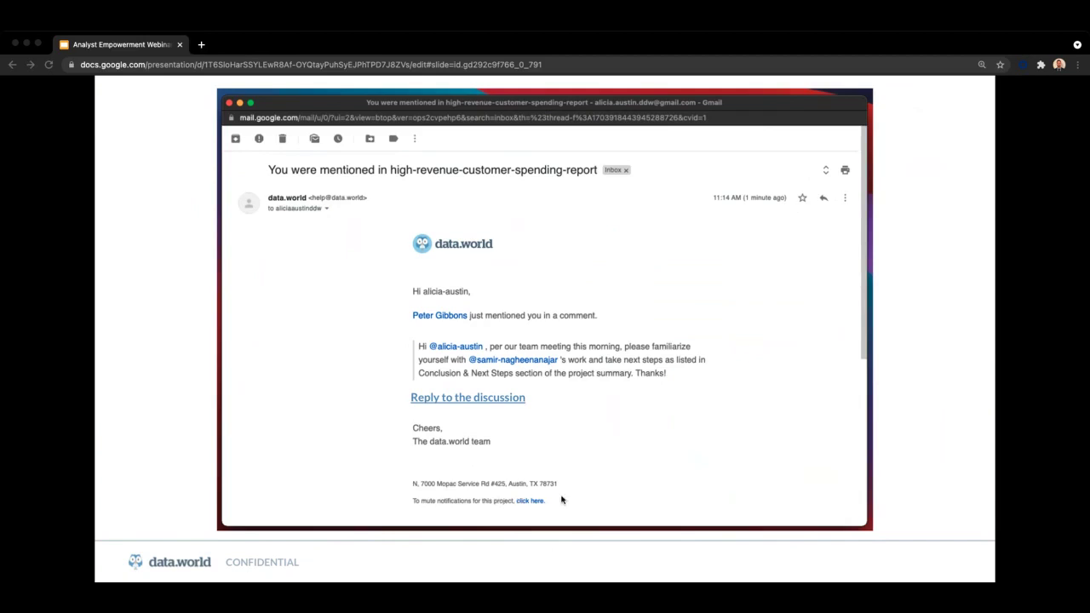
# Open the High Revenue Customer Spending Report discussion from the mention email and review the comment and recent notifications.
pyautogui.click(533, 542)
pyautogui.click(484, 523)
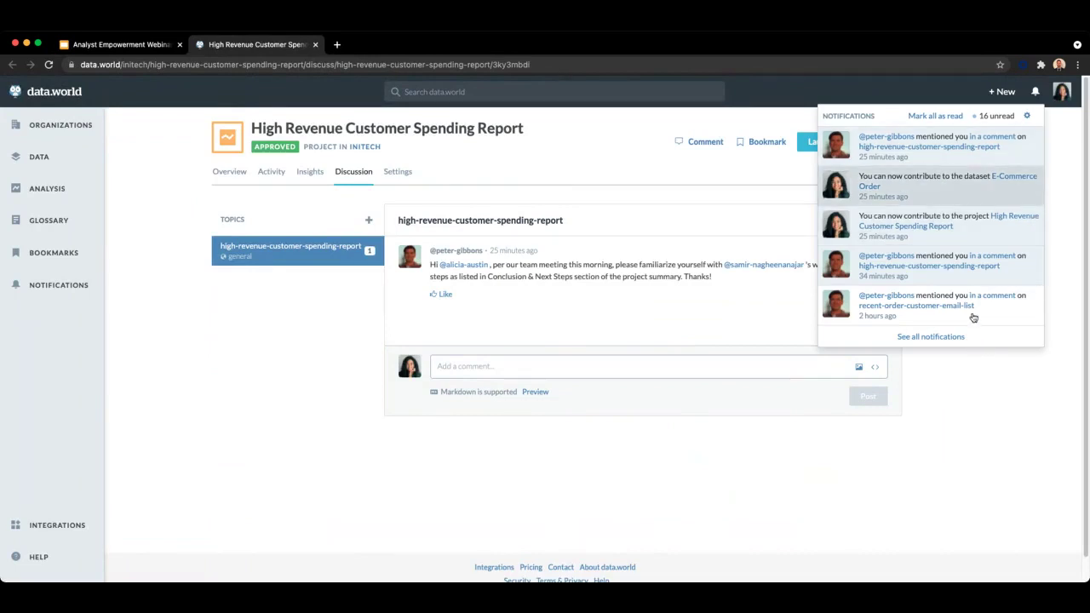
pyautogui.click(1013, 516)
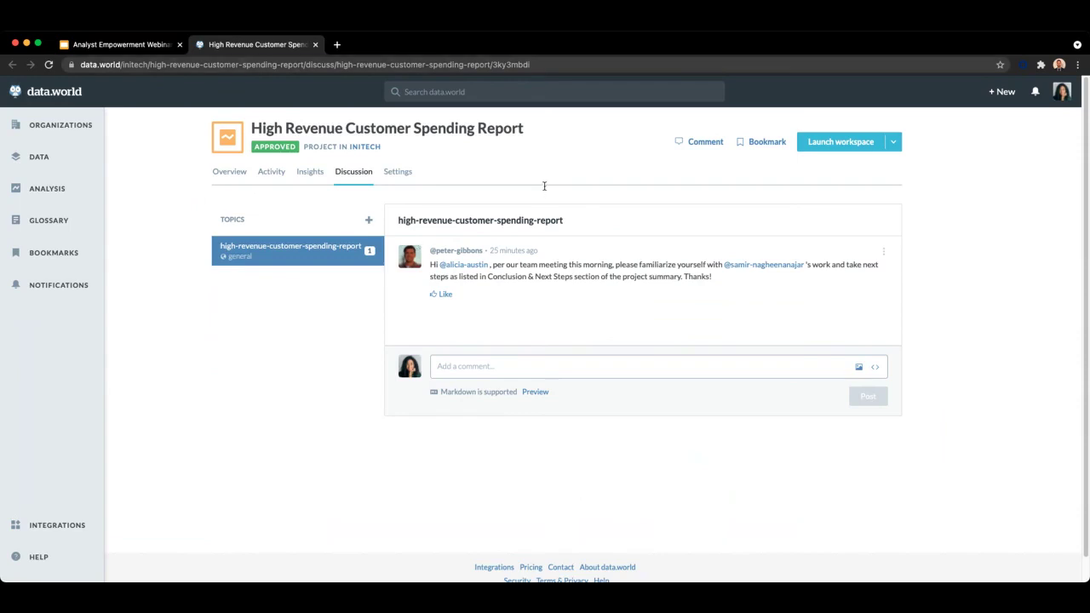
pyautogui.press('super+l')
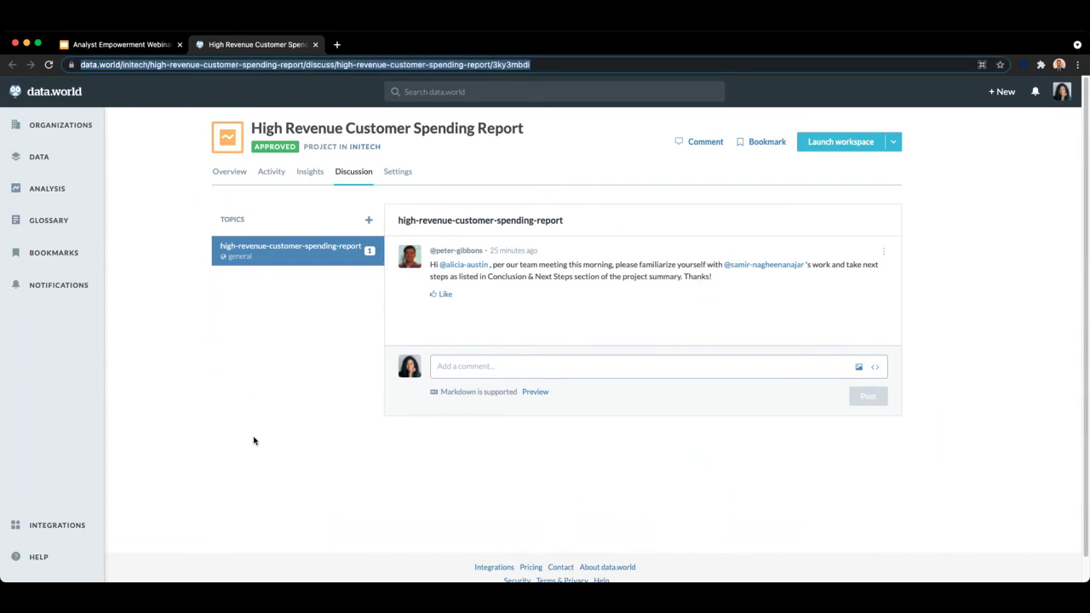
pyautogui.click(253, 440)
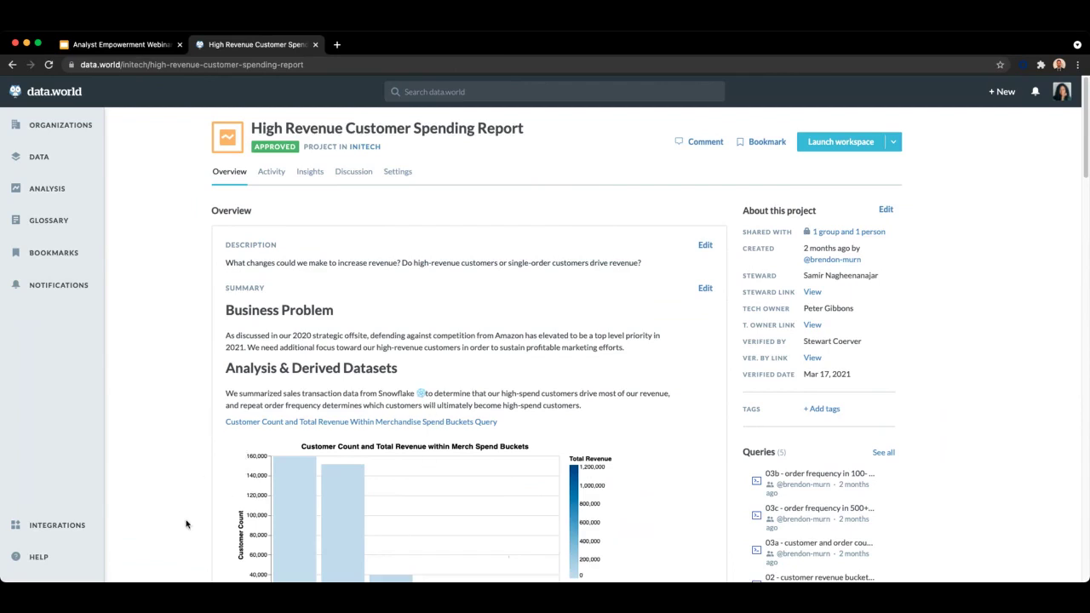
# Read the project summary, examining the merch spend bucket chart, the 500+ repeat order frequency chart and the Conclusion & Next Steps section.
pyautogui.scroll(-1, 189, 528)
pyautogui.scroll(-3, 193, 532)
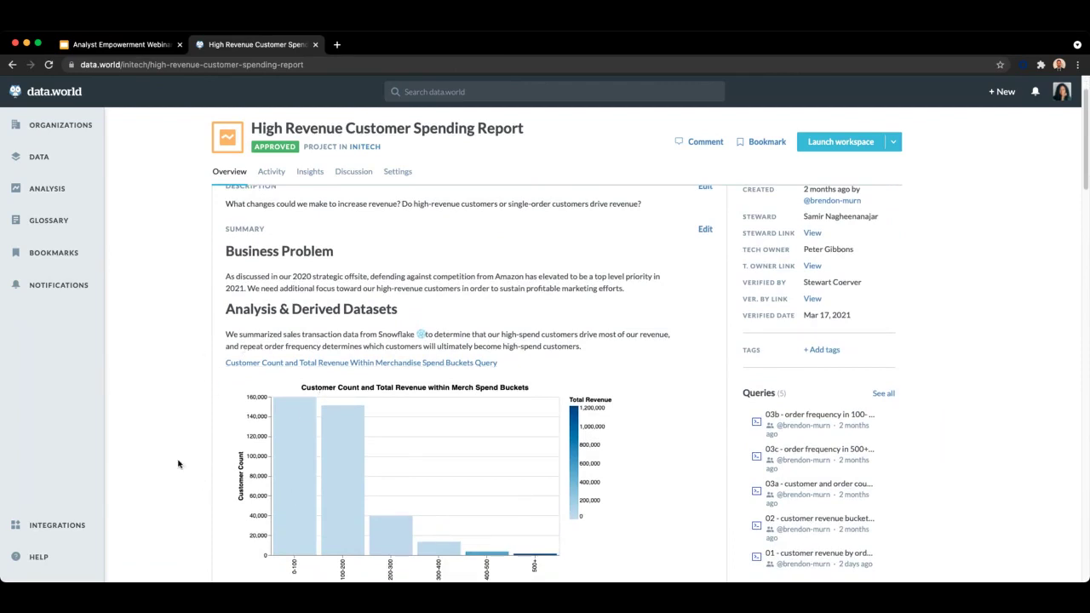
pyautogui.scroll(-1, 189, 549)
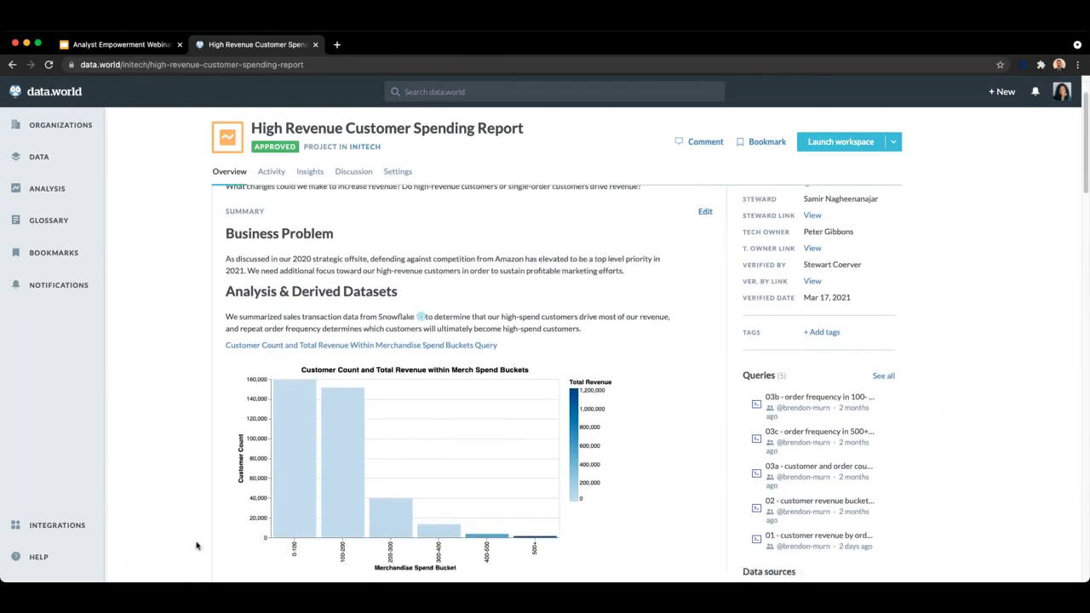
pyautogui.scroll(-3, 255, 485)
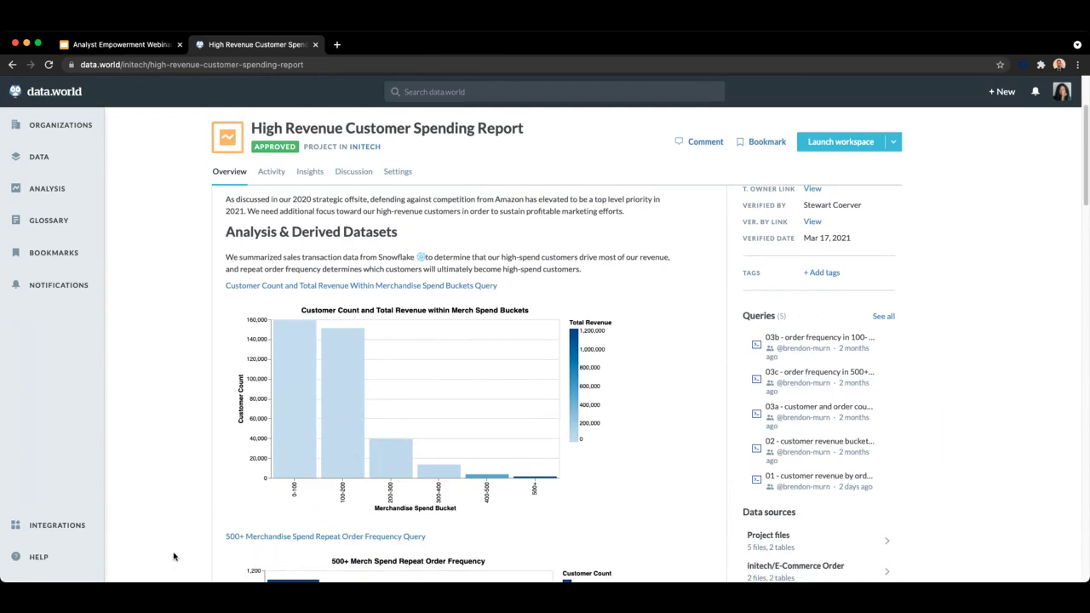
pyautogui.scroll(-2, 178, 545)
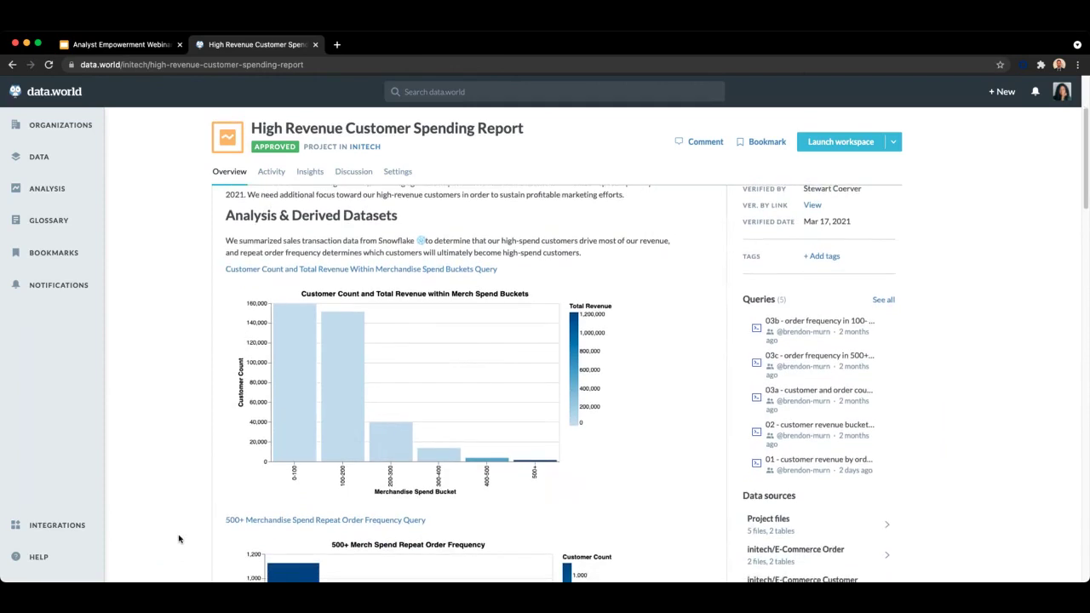
pyautogui.scroll(-4, 179, 540)
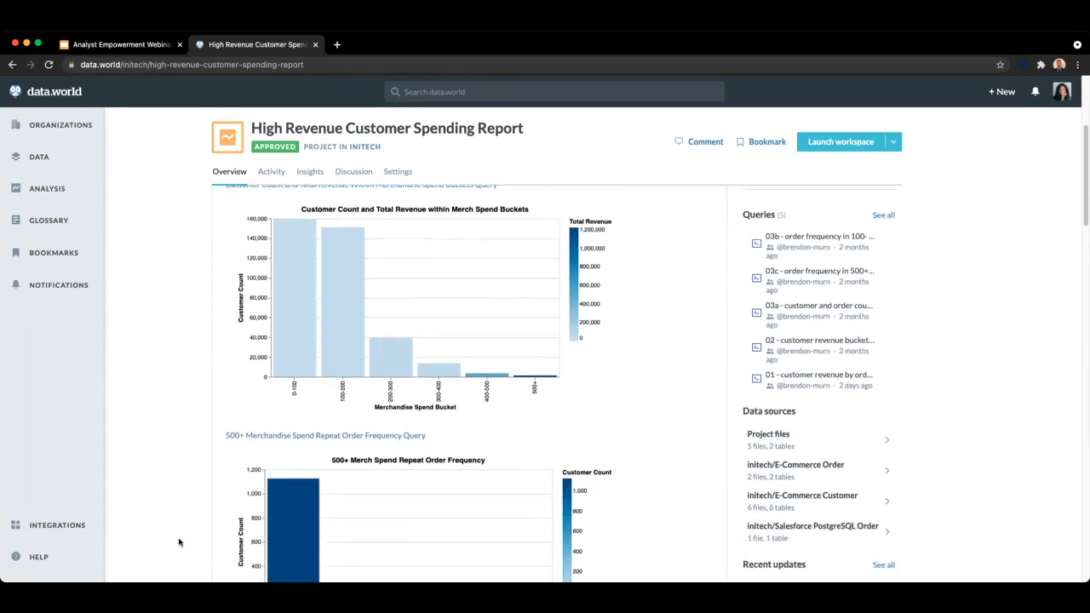
pyautogui.scroll(-6, 179, 542)
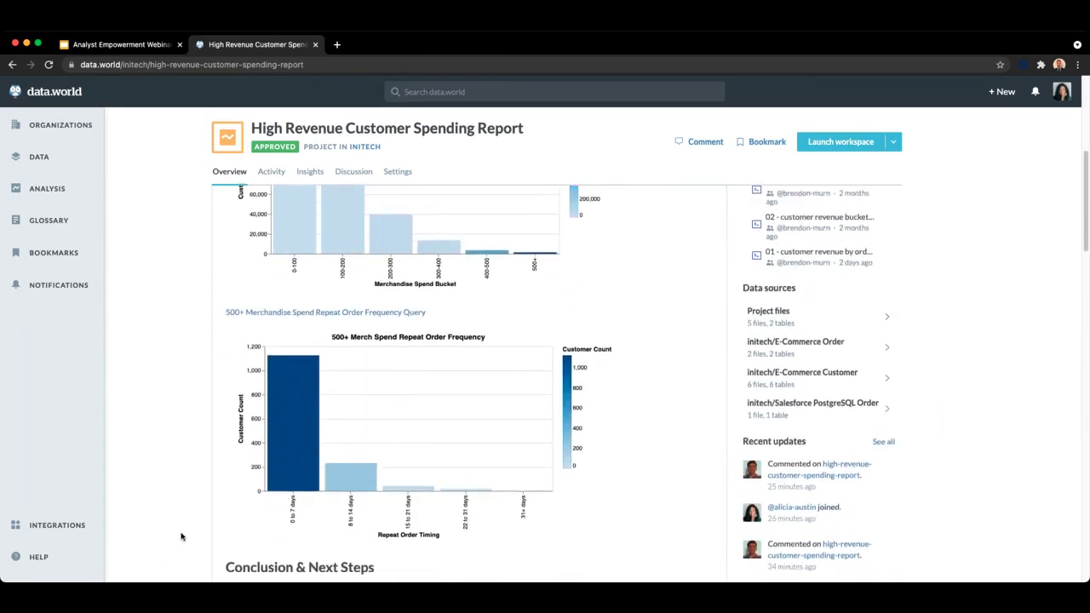
pyautogui.scroll(-2, 182, 536)
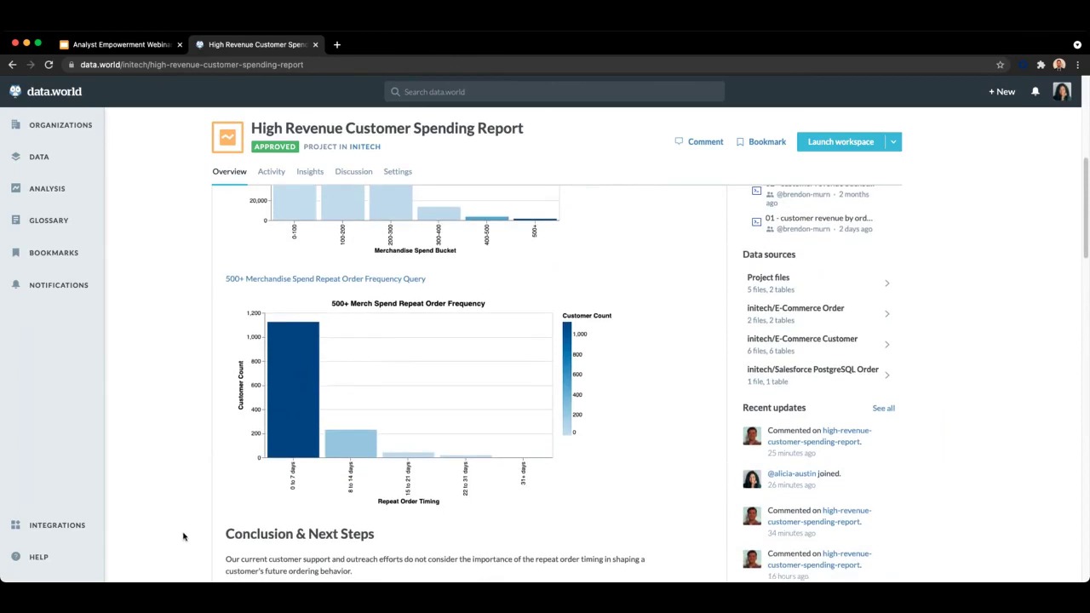
pyautogui.scroll(-2, 186, 536)
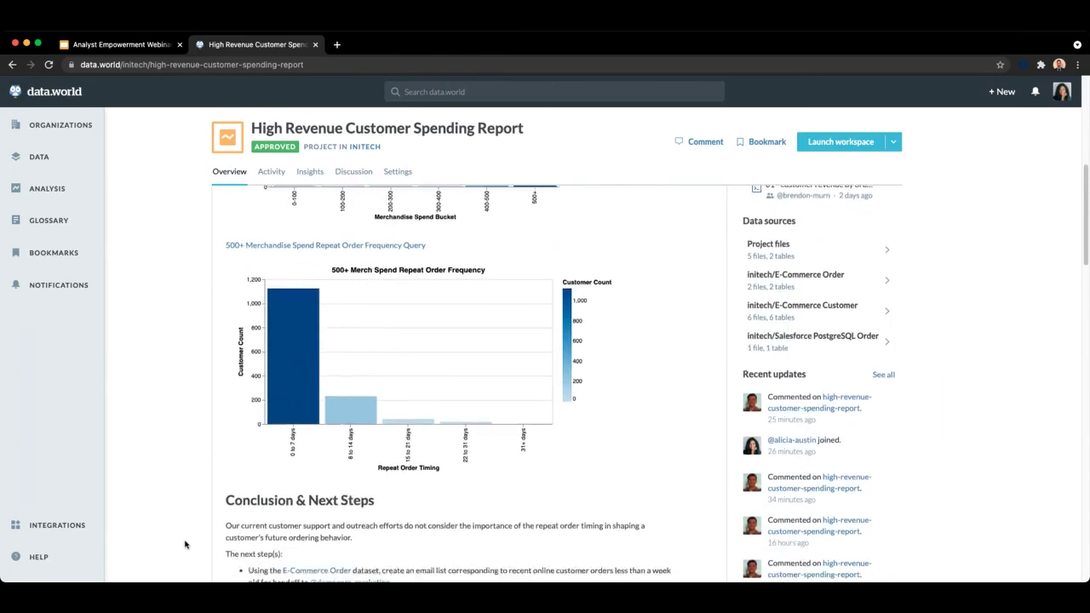
pyautogui.scroll(-4, 185, 544)
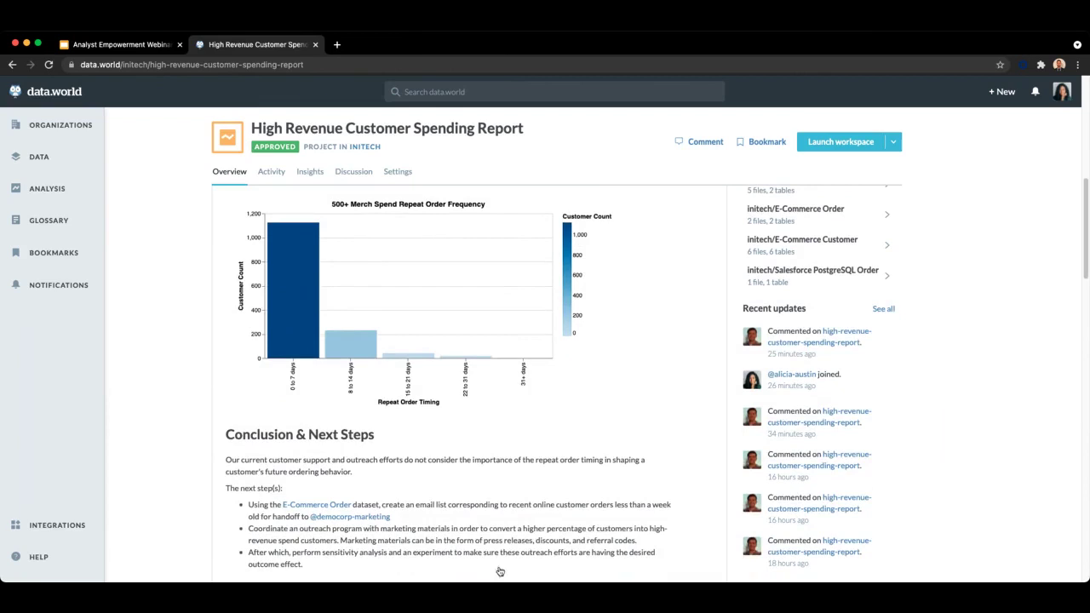
pyautogui.scroll(-1, 548, 561)
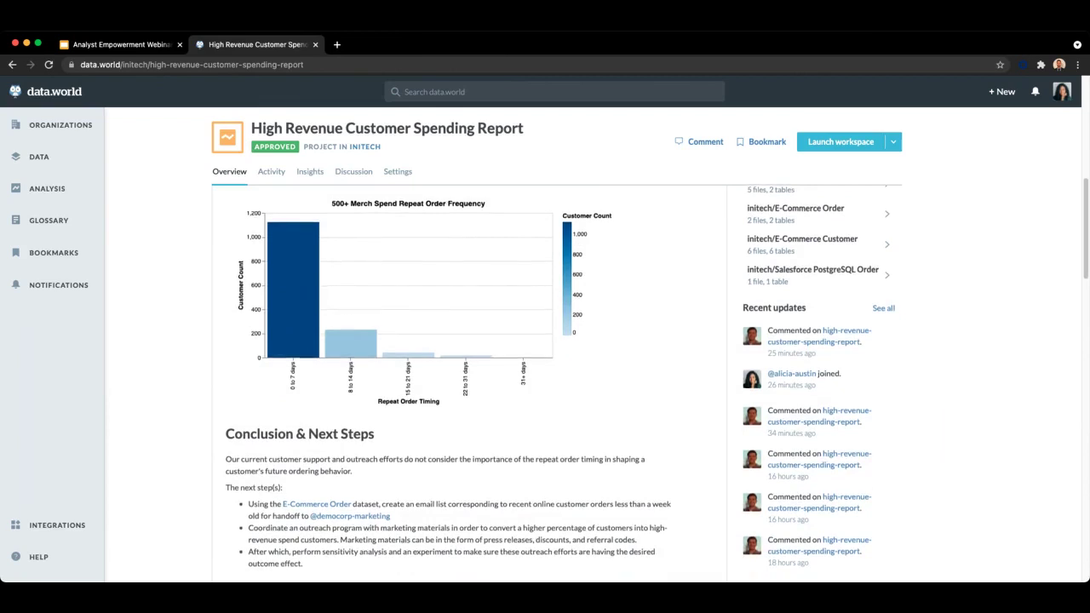
pyautogui.scroll(-2, 163, 570)
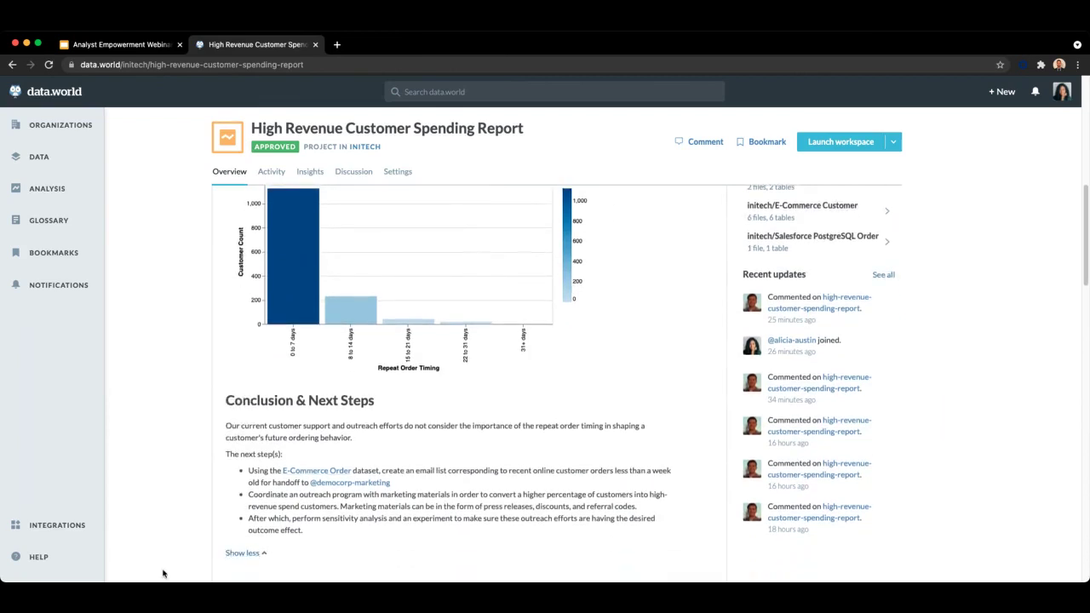
pyautogui.scroll(5, 163, 573)
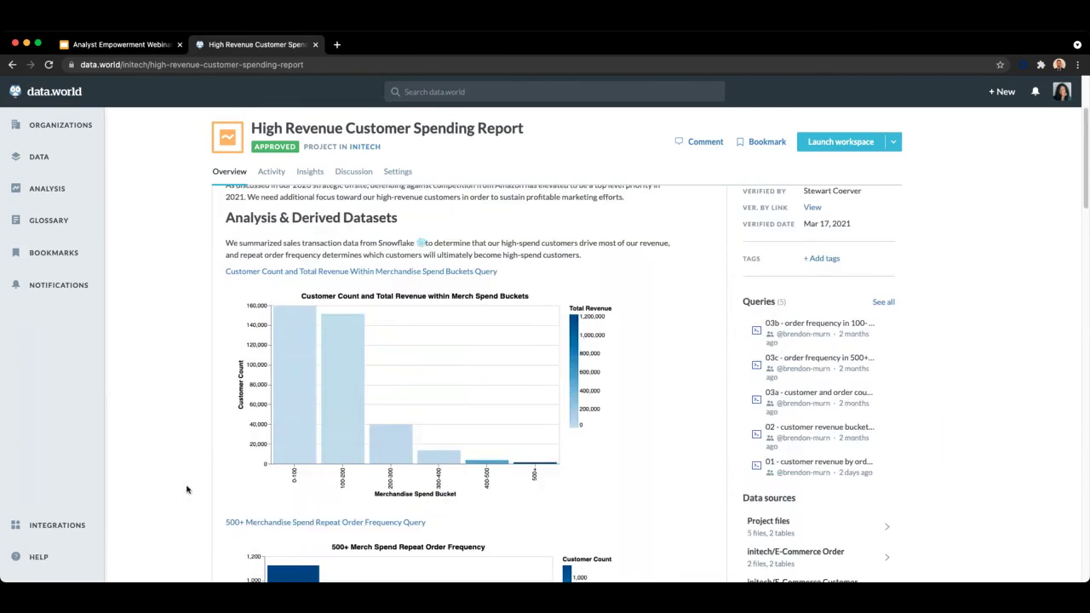
# Open the data dictionary in the project workspace and review the project directory's connected datasets and queries.
pyautogui.click(379, 396)
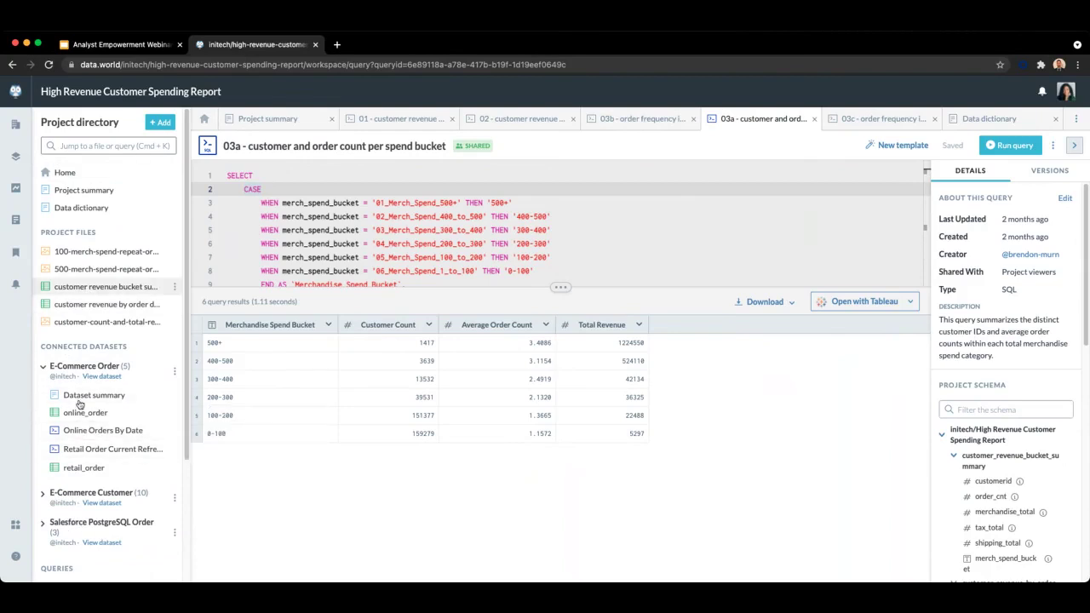
pyautogui.click(81, 208)
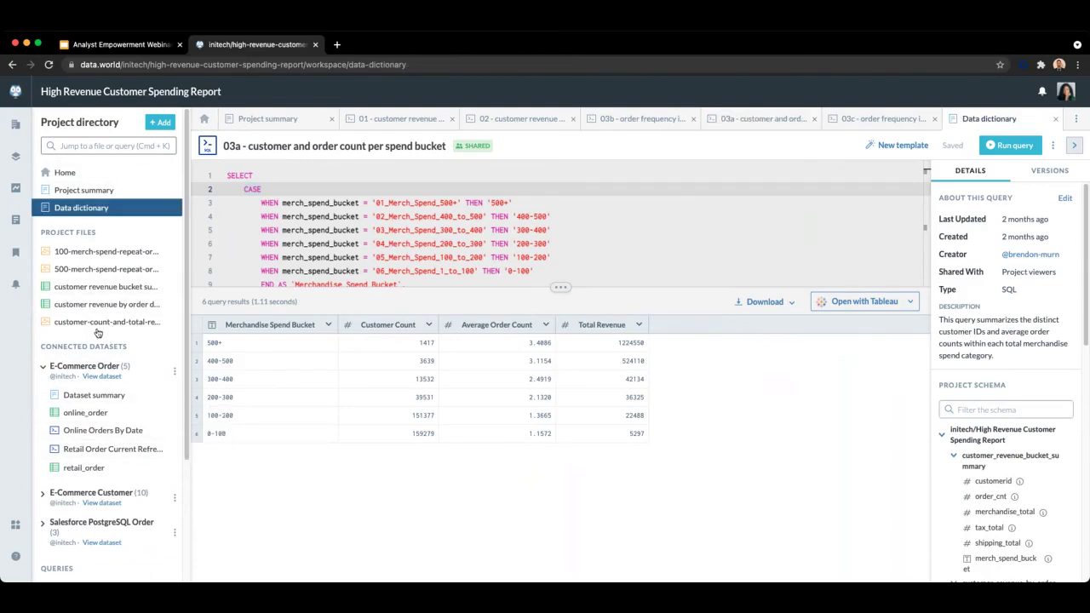
pyautogui.scroll(-5, 352, 514)
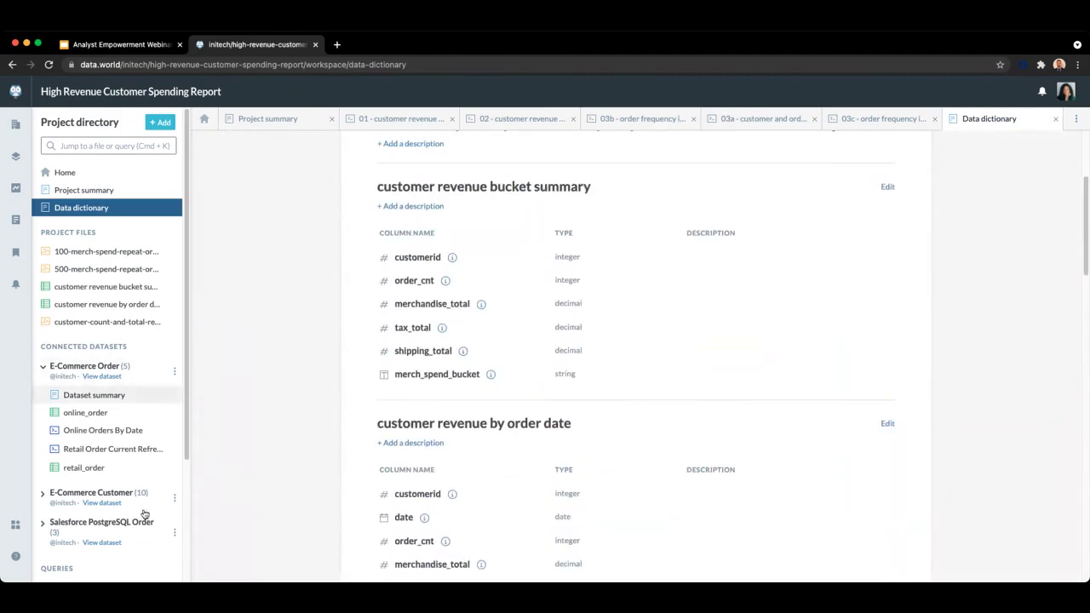
pyautogui.scroll(-4, 128, 502)
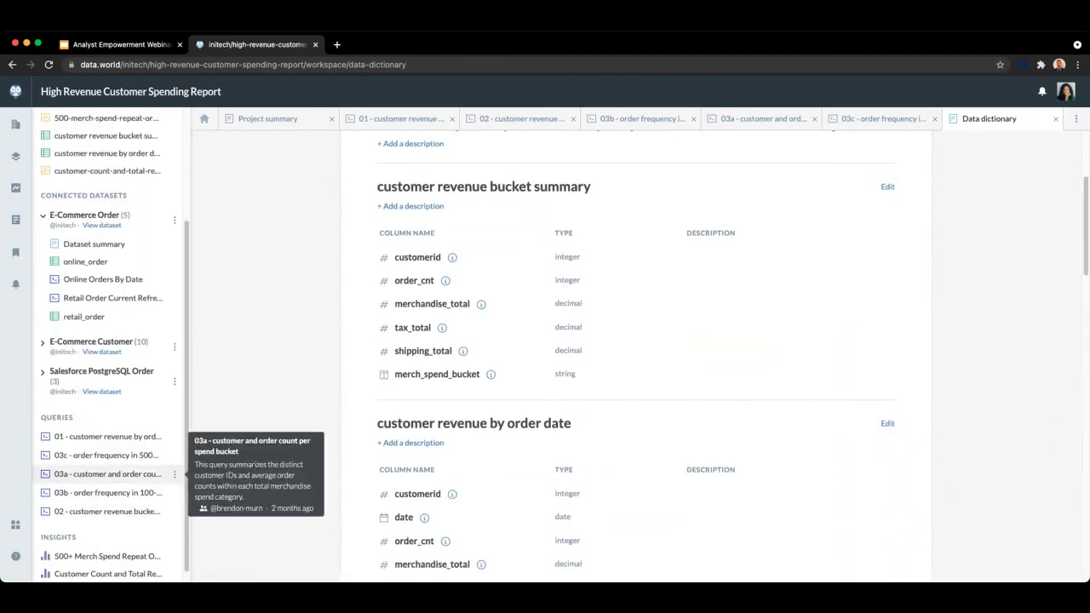
# Open the query 03a - customer and order count per spend bucket and check which external tools can open its results.
pyautogui.click(106, 473)
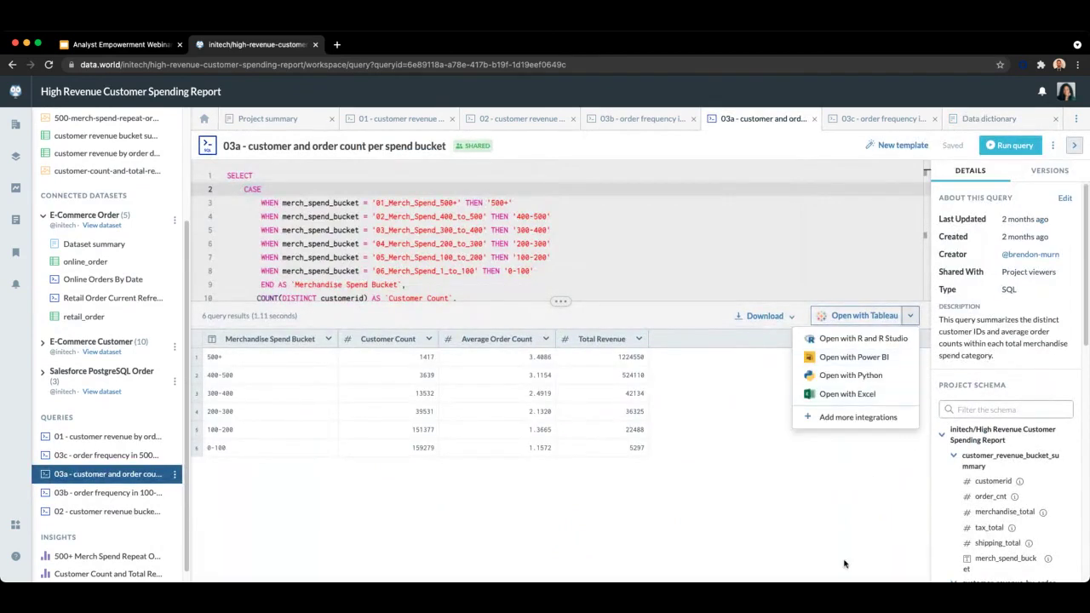
pyautogui.press('Up')
pyautogui.press('Up')
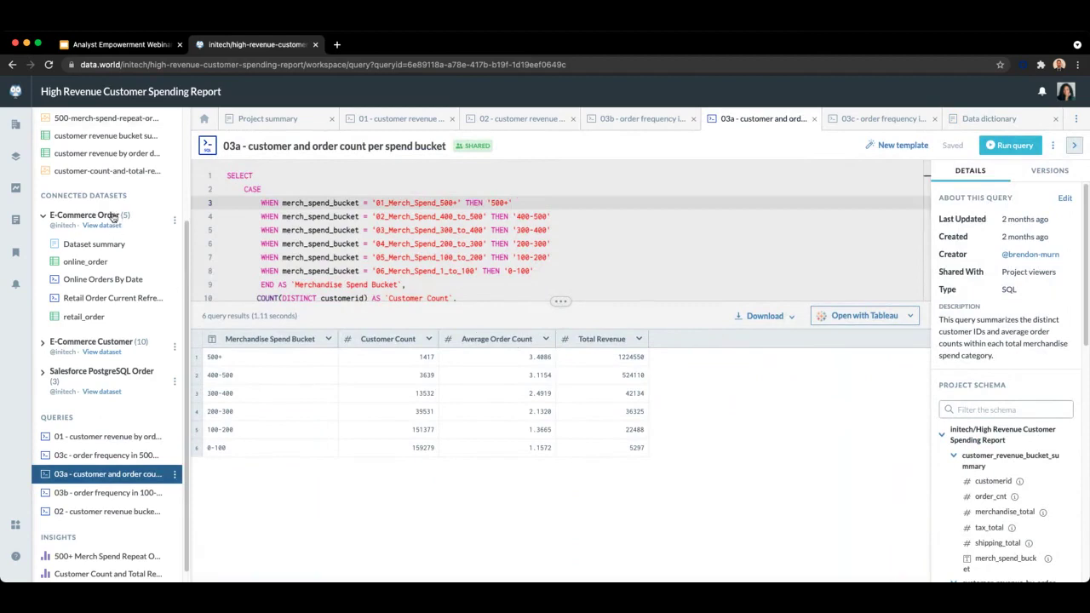
# Return to the project overview, expand its full summary and open the E-Commerce Order dataset linked under Conclusion & Next Steps.
pyautogui.click(113, 216)
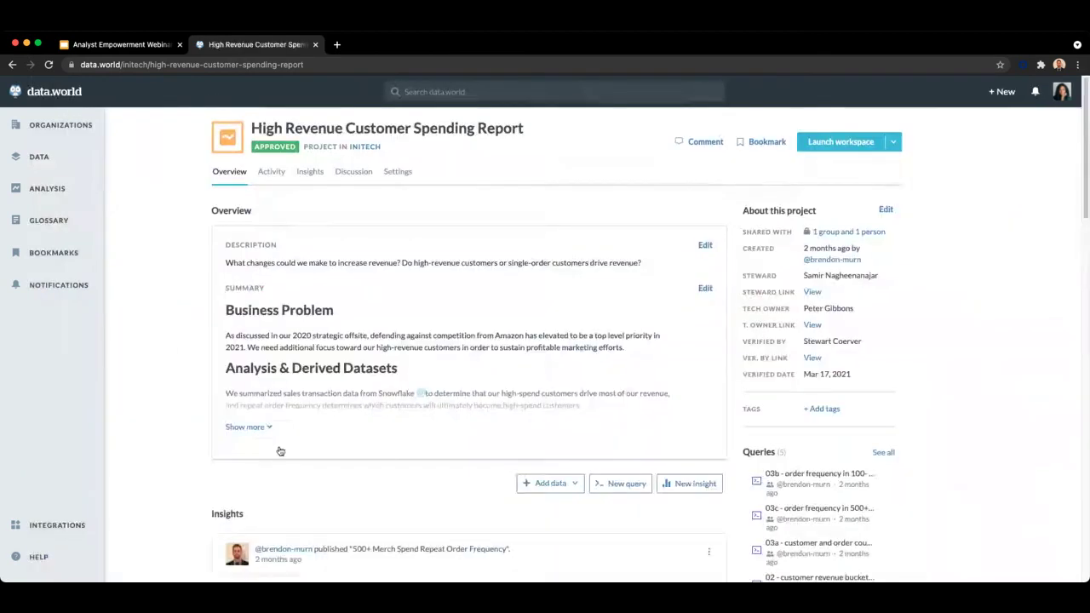
pyautogui.click(247, 427)
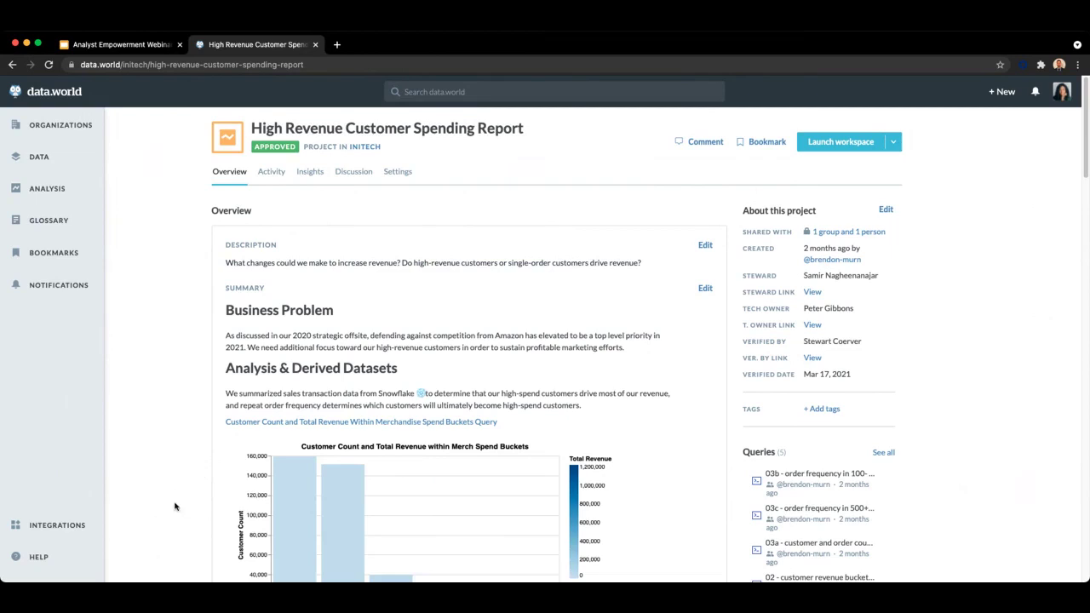
pyautogui.scroll(-2, 172, 490)
pyautogui.scroll(-1, 172, 490)
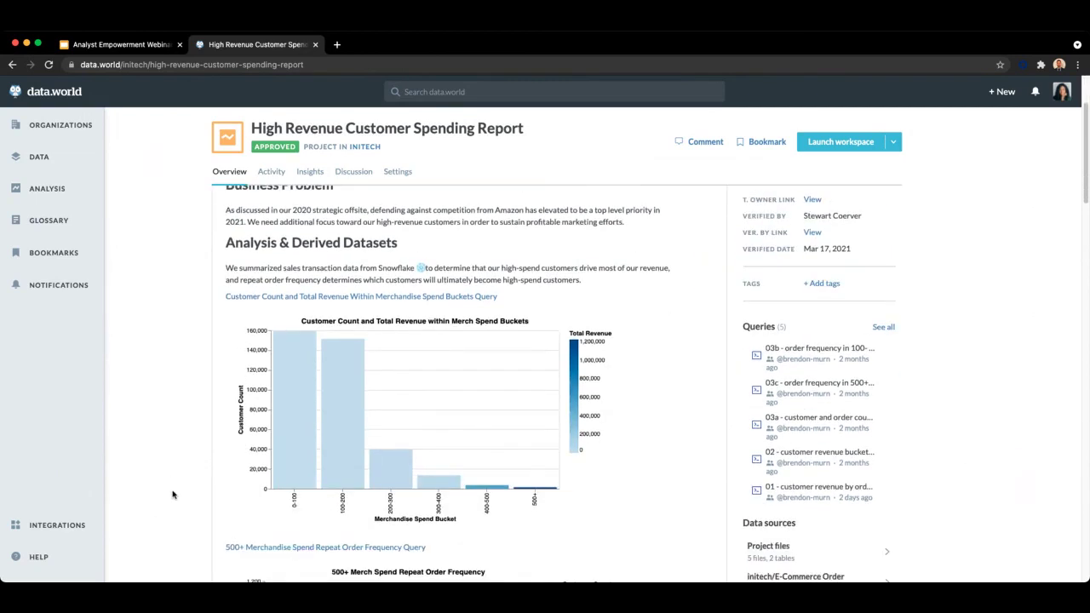
pyautogui.scroll(-3, 174, 495)
pyautogui.scroll(-10, 185, 500)
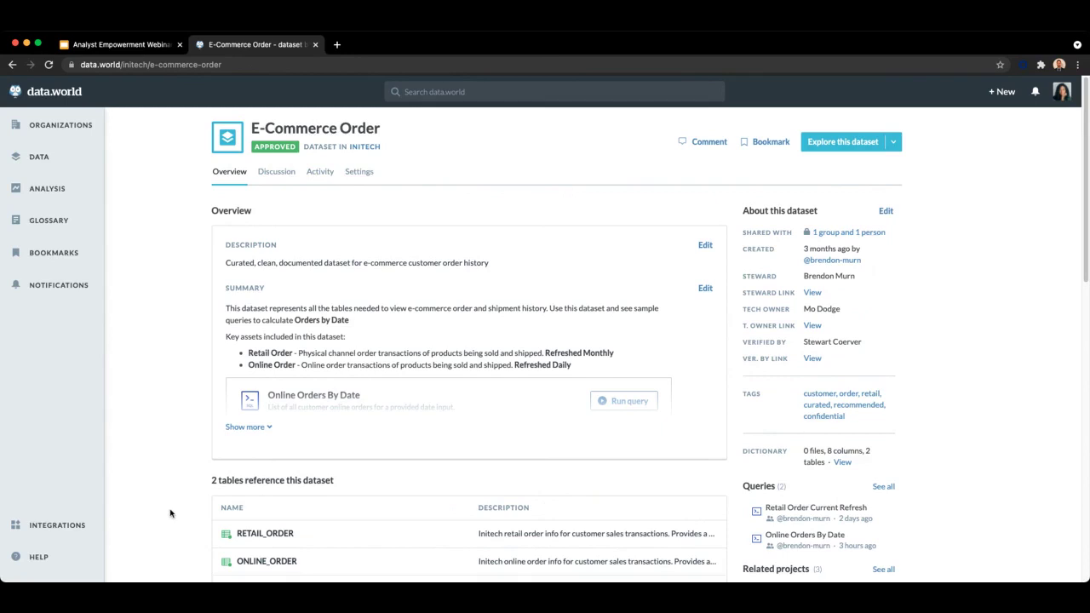
# Examine the E-Commerce Order dataset's overview, related projects and the previews of the online_order and retail_order tables.
pyautogui.scroll(-2, 165, 479)
pyautogui.scroll(-2, 163, 477)
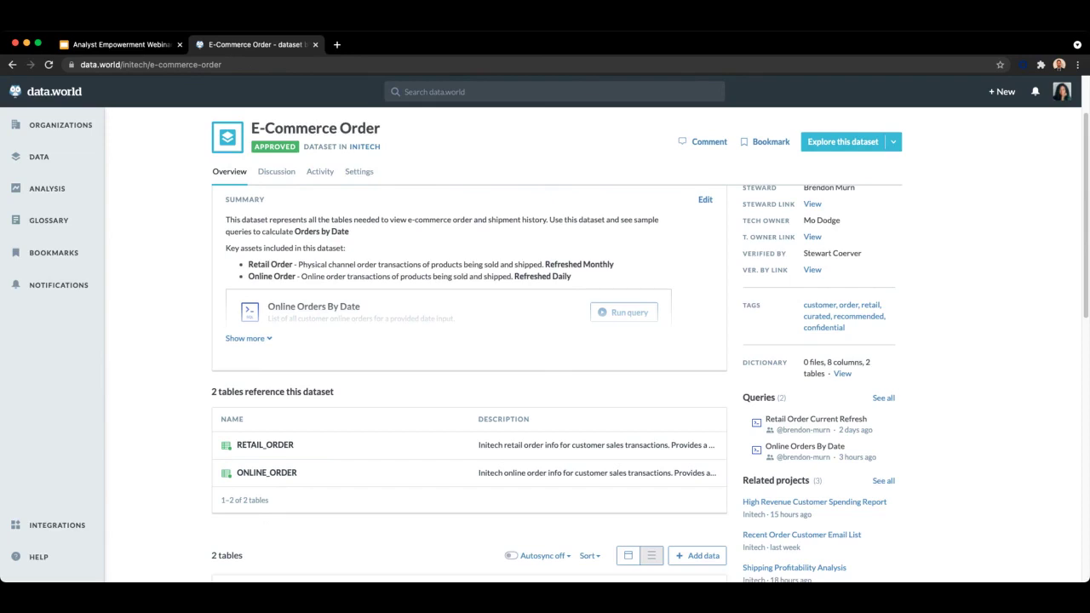
pyautogui.scroll(-5, 554, 383)
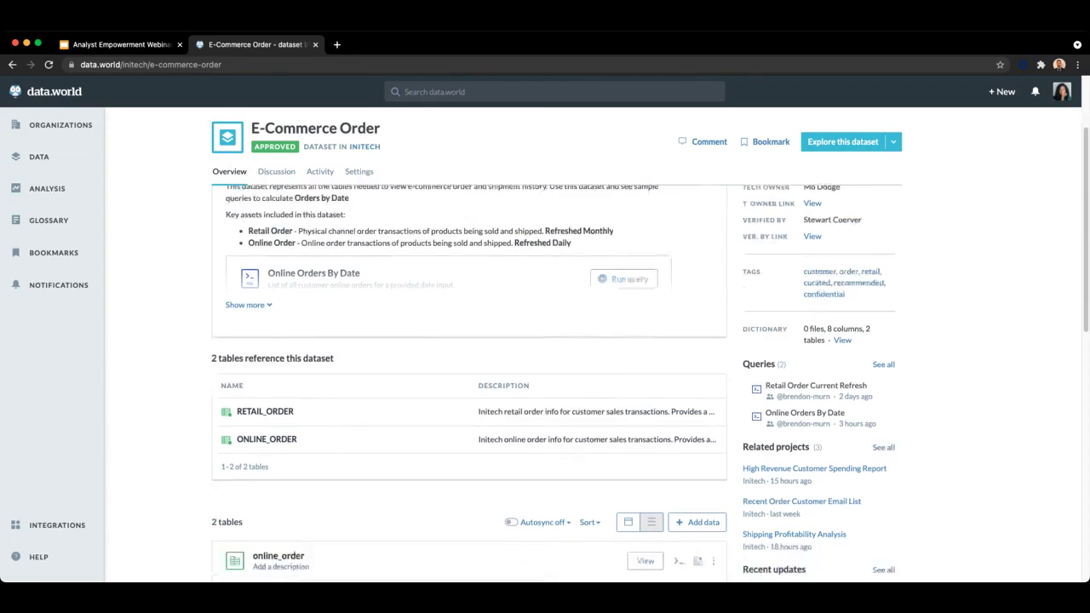
pyautogui.scroll(-2, 554, 383)
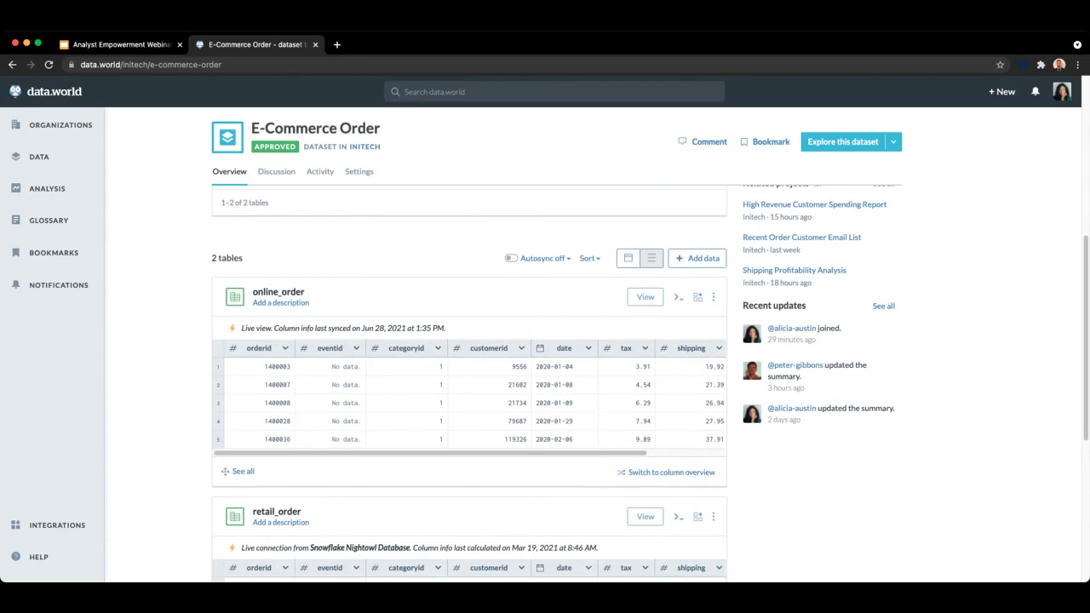
pyautogui.scroll(-5, 554, 383)
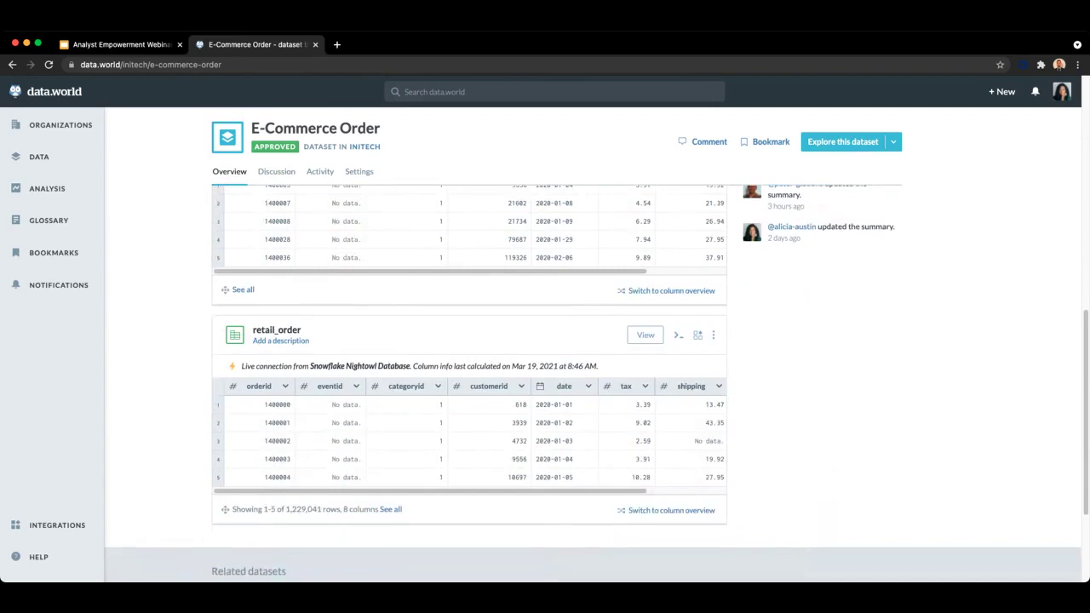
pyautogui.hscroll(3, 469, 439)
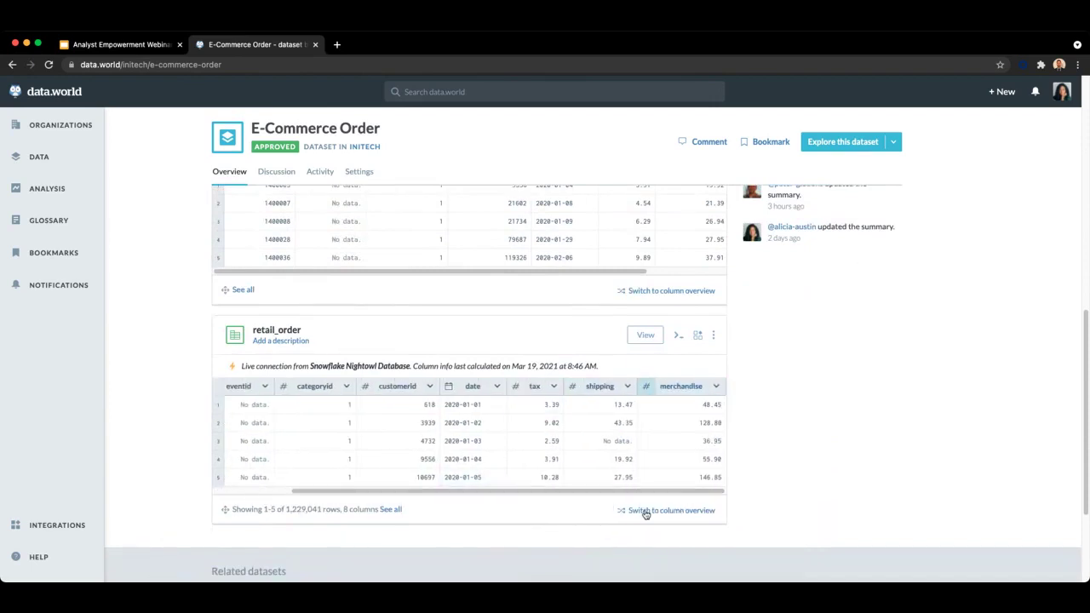
pyautogui.click(646, 386)
pyautogui.scroll(-2, 840, 531)
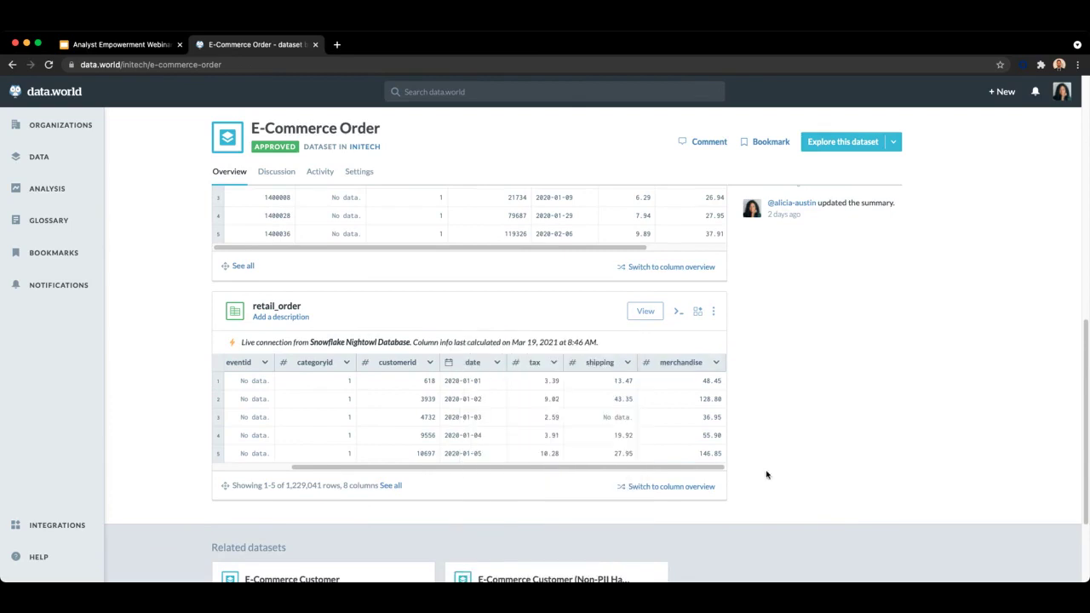
pyautogui.scroll(1, 158, 502)
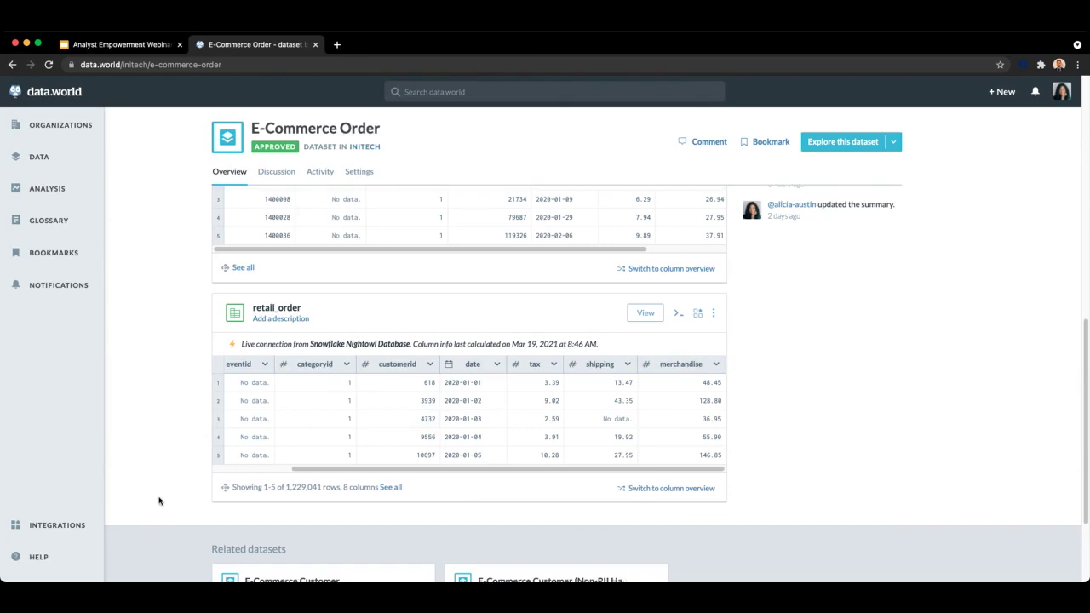
pyautogui.scroll(5, 158, 501)
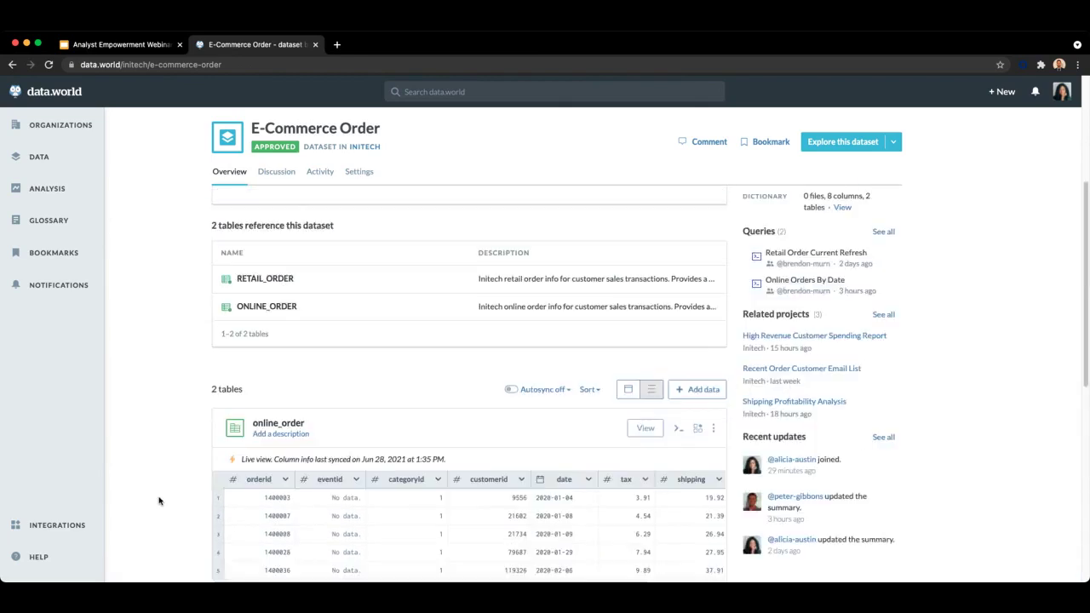
pyautogui.scroll(4, 158, 501)
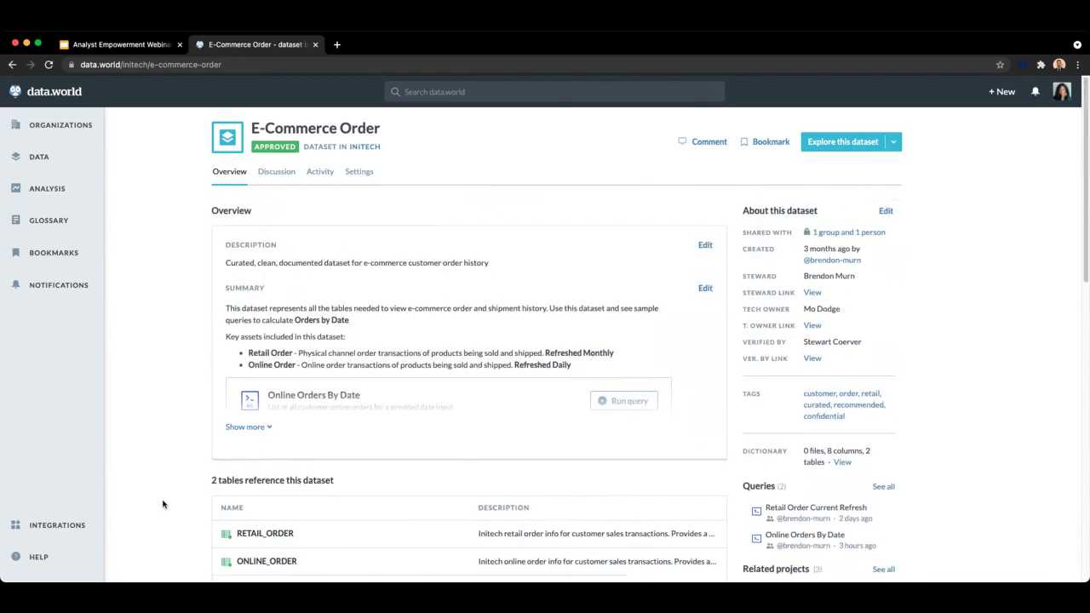
# Expand the E-Commerce Order dataset's full summary and examine the embedded Online Orders By Date query and its preview.
pyautogui.press('Tab')
pyautogui.press('Return')
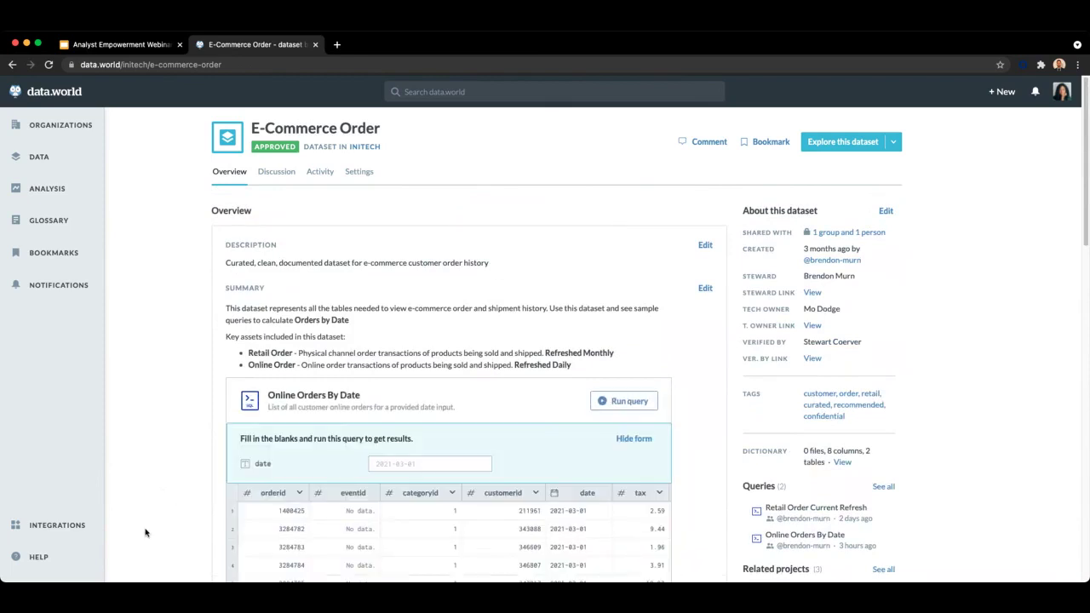
pyautogui.scroll(-3, 182, 528)
pyautogui.scroll(1, 182, 528)
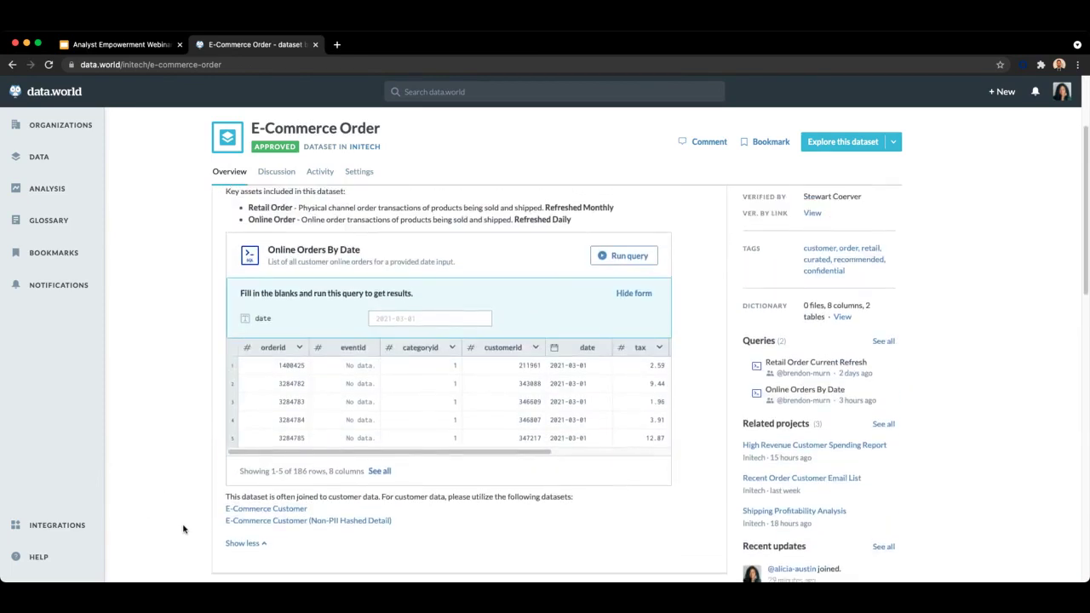
pyautogui.scroll(1, 181, 524)
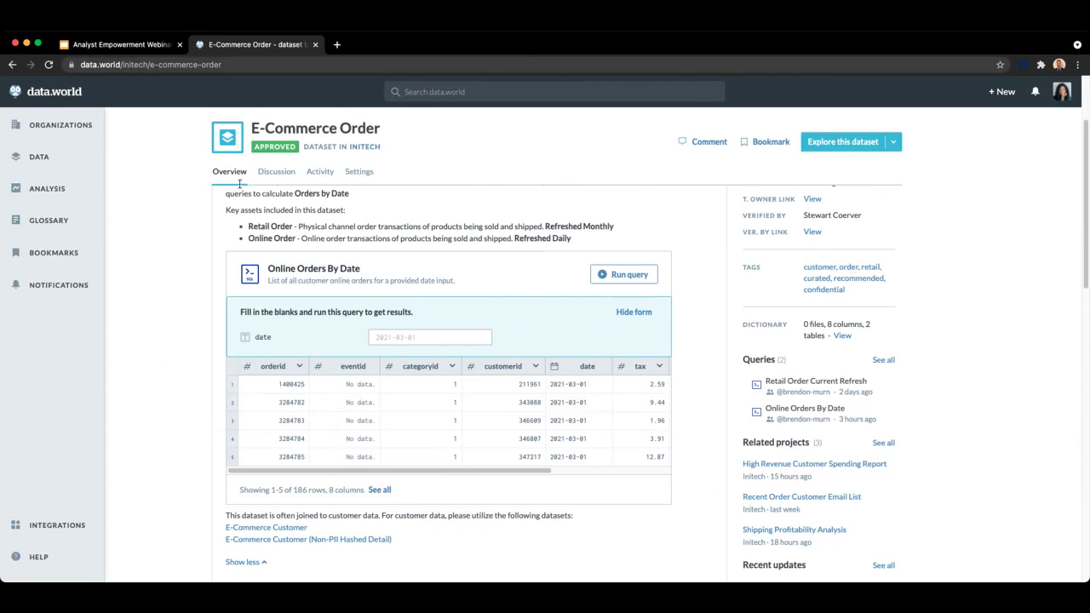
# Run the Online Orders By Date query from the dataset summary with the date parameter set to 2021-06-01.
pyautogui.press('super+l')
pyautogui.press('Tab')
pyautogui.write('2021-05')
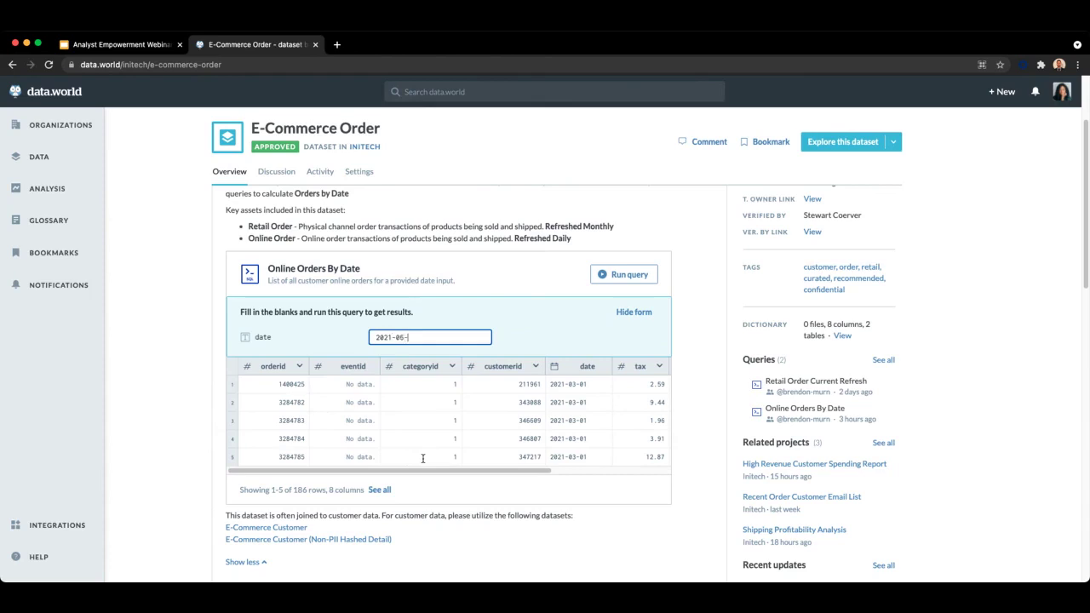
pyautogui.press('Return')
pyautogui.press('Return')
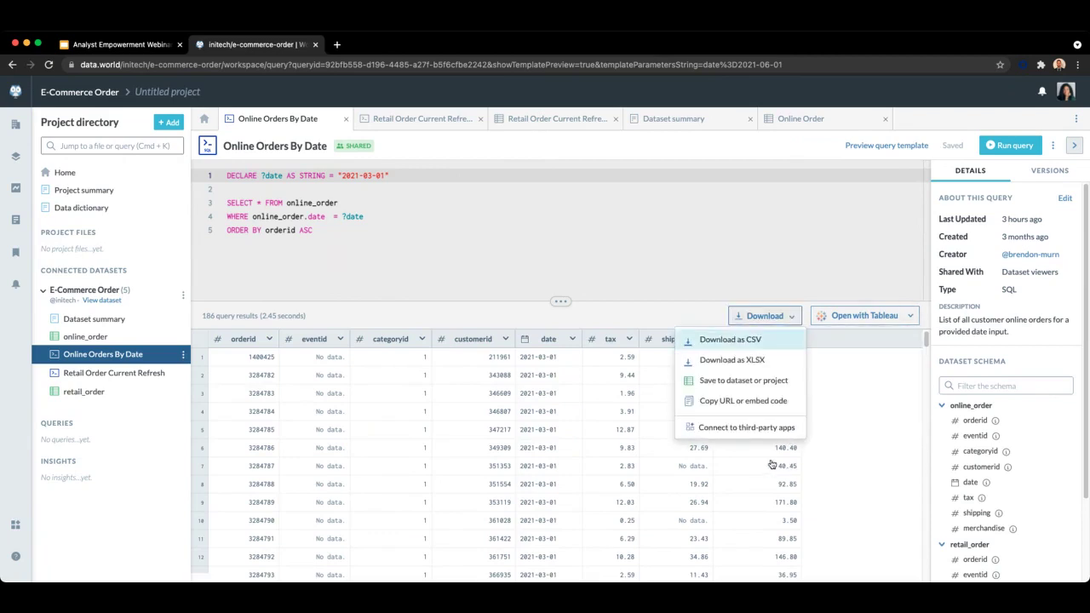
# Check the download and export options for the query results, and inspect the date parameter in the query's SQL.
pyautogui.press('Down')
pyautogui.press('Down')
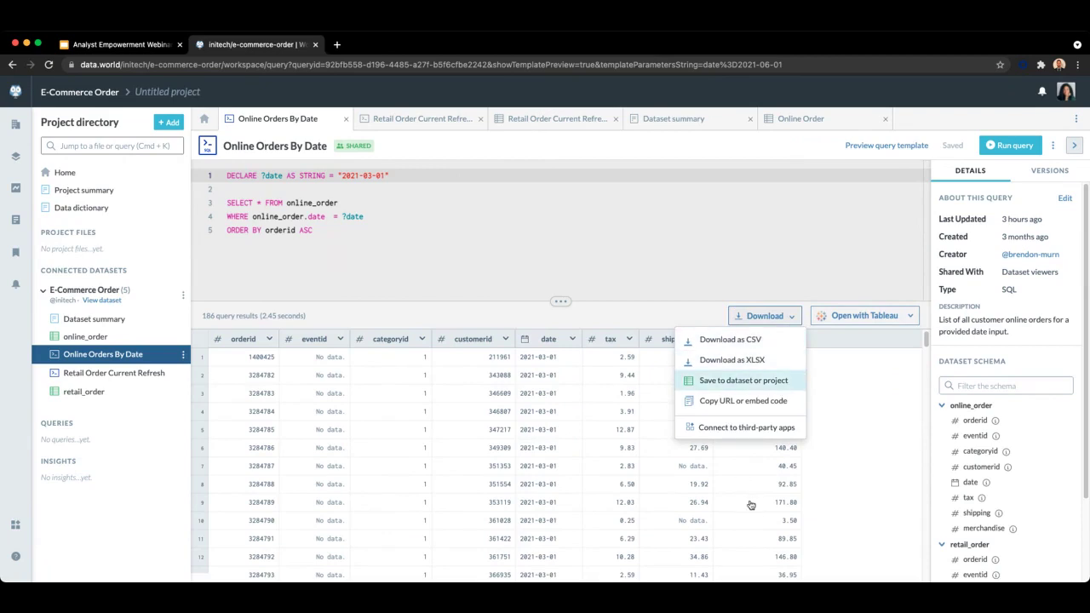
pyautogui.press('Escape')
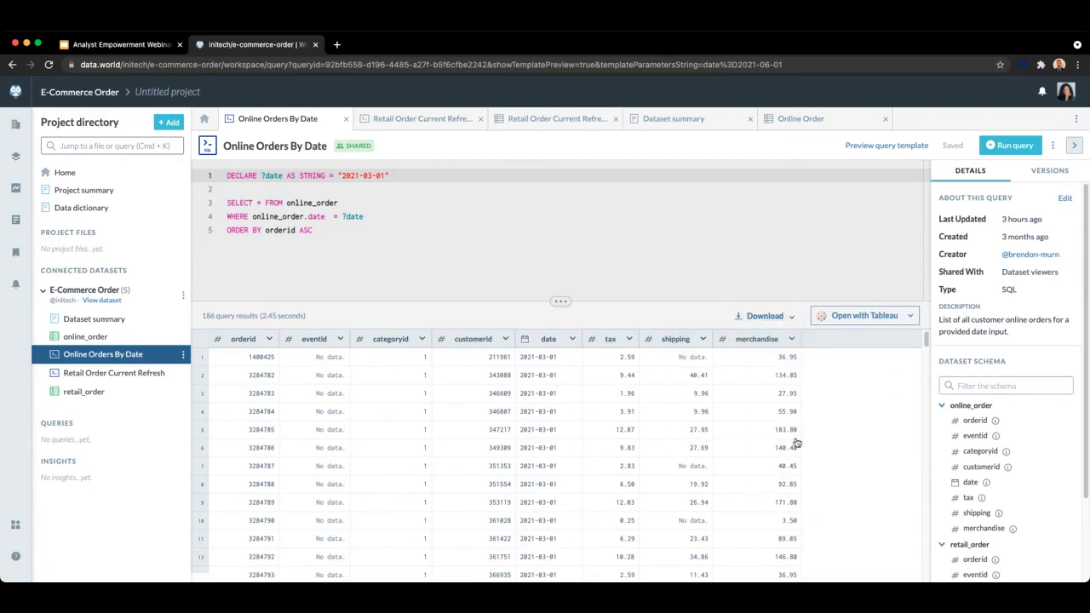
pyautogui.press('Down')
pyautogui.press('Down')
pyautogui.press('Down')
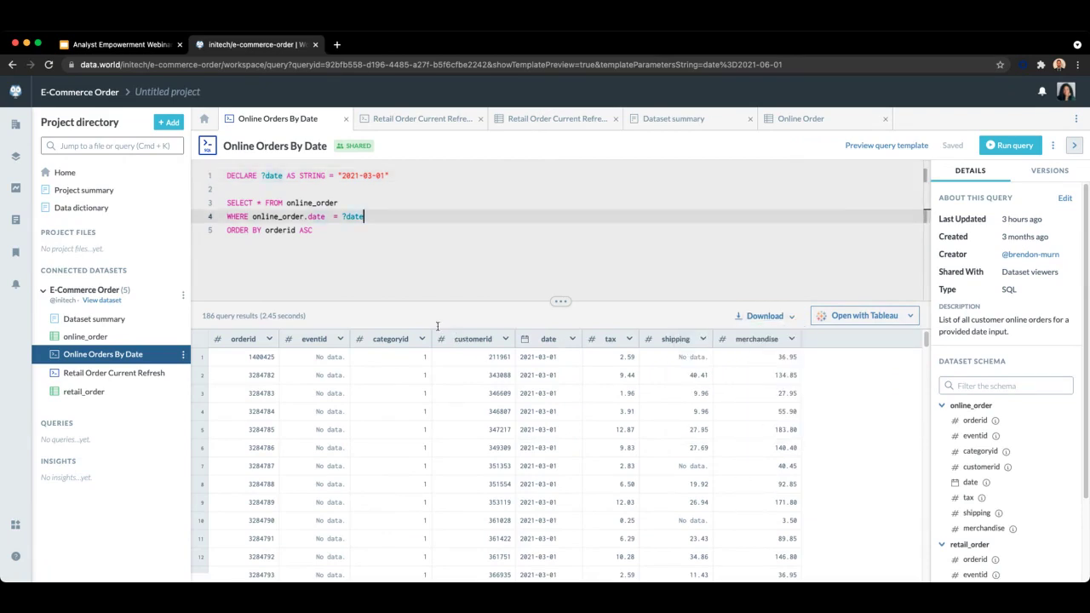
pyautogui.press('Up')
pyautogui.press('Up')
pyautogui.press('Up')
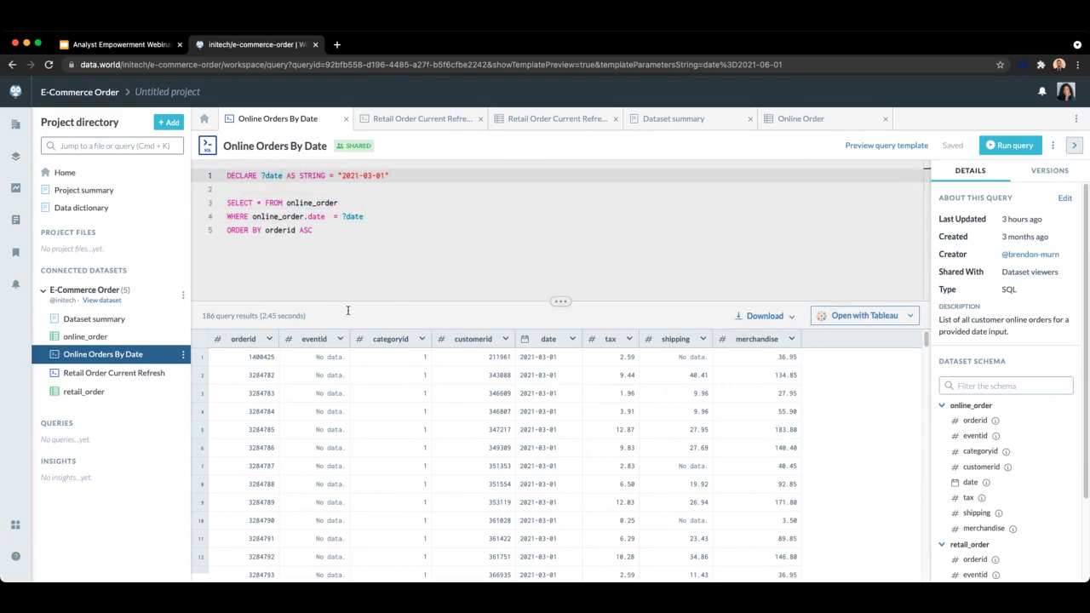
# Return to the E-Commerce Order dataset page and examine all columns in the online_order table preview.
pyautogui.click(90, 215)
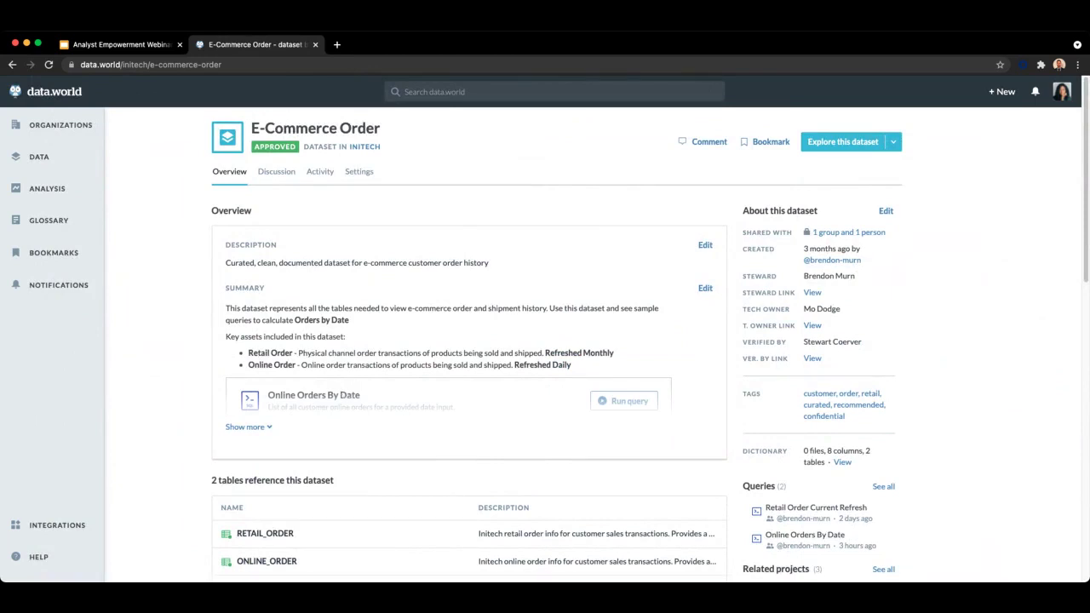
pyautogui.scroll(-3, 554, 383)
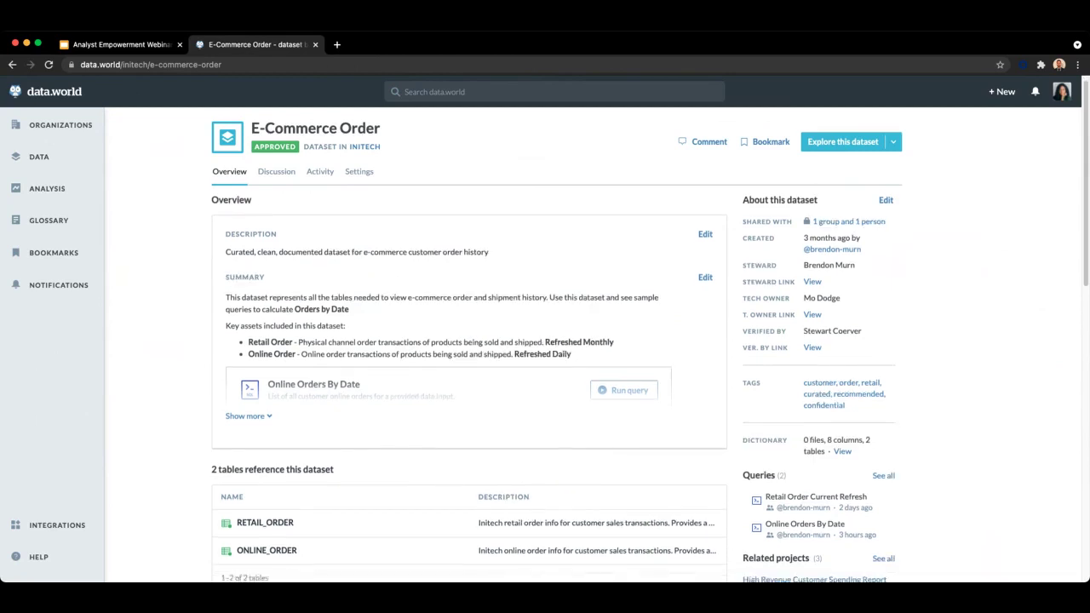
pyautogui.scroll(-5, 554, 384)
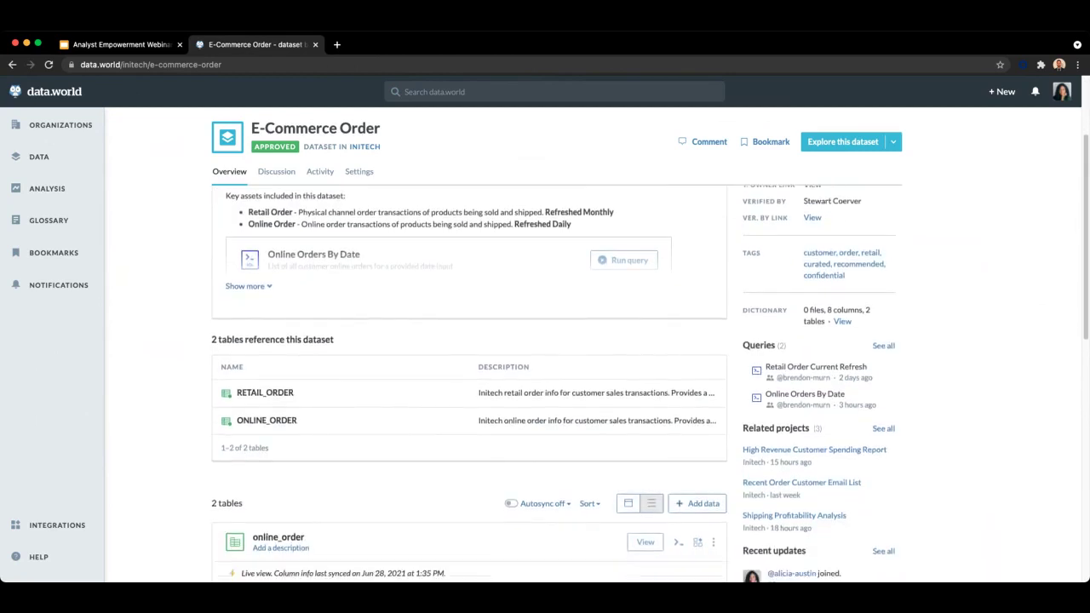
pyautogui.scroll(-1, 554, 383)
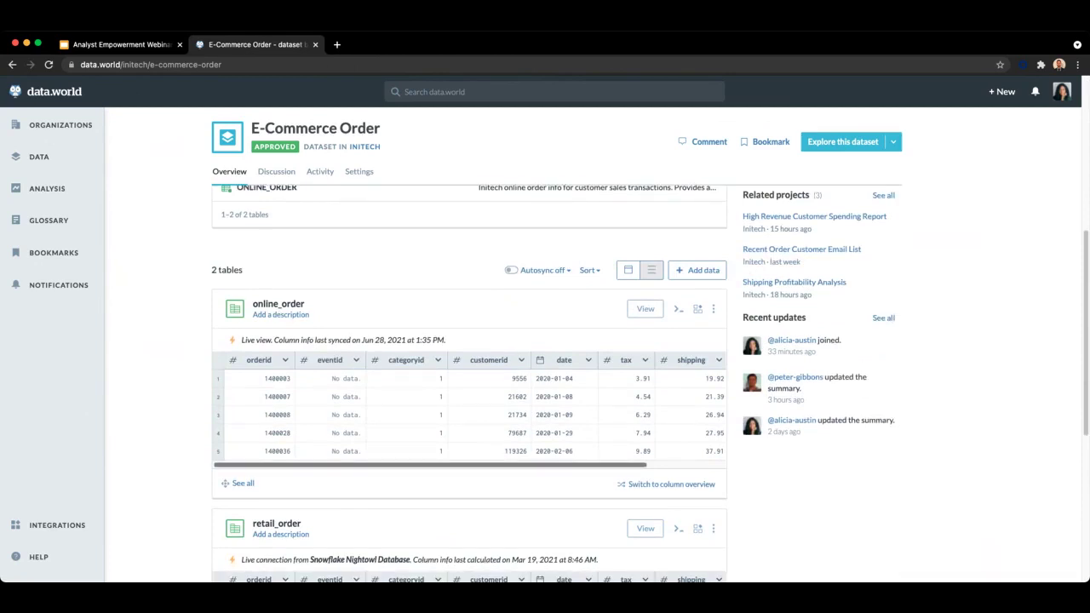
pyautogui.hscroll(5, 468, 409)
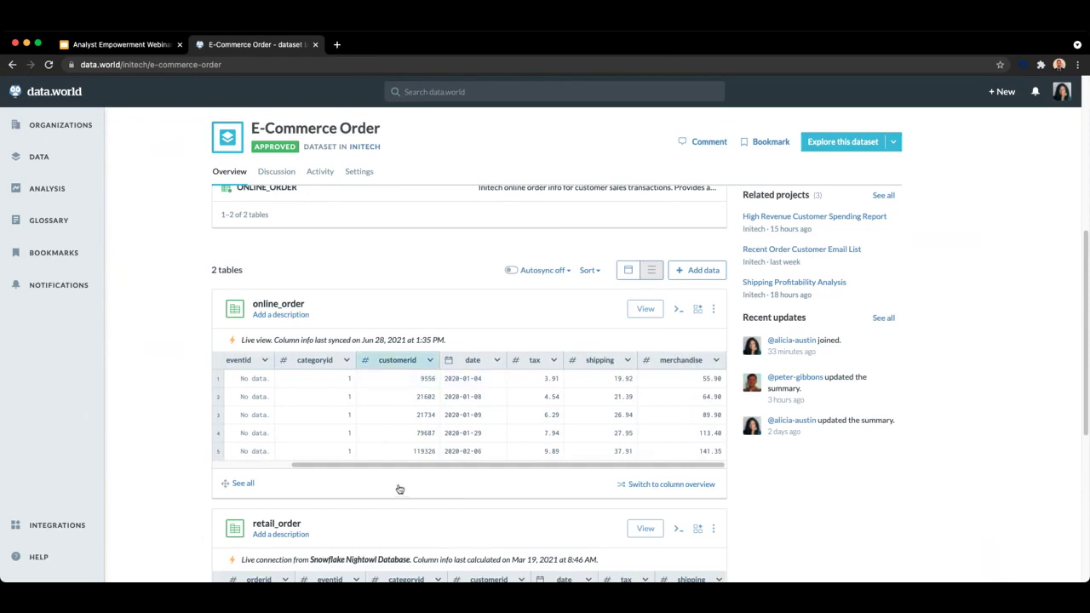
pyautogui.hscroll(-5, 469, 409)
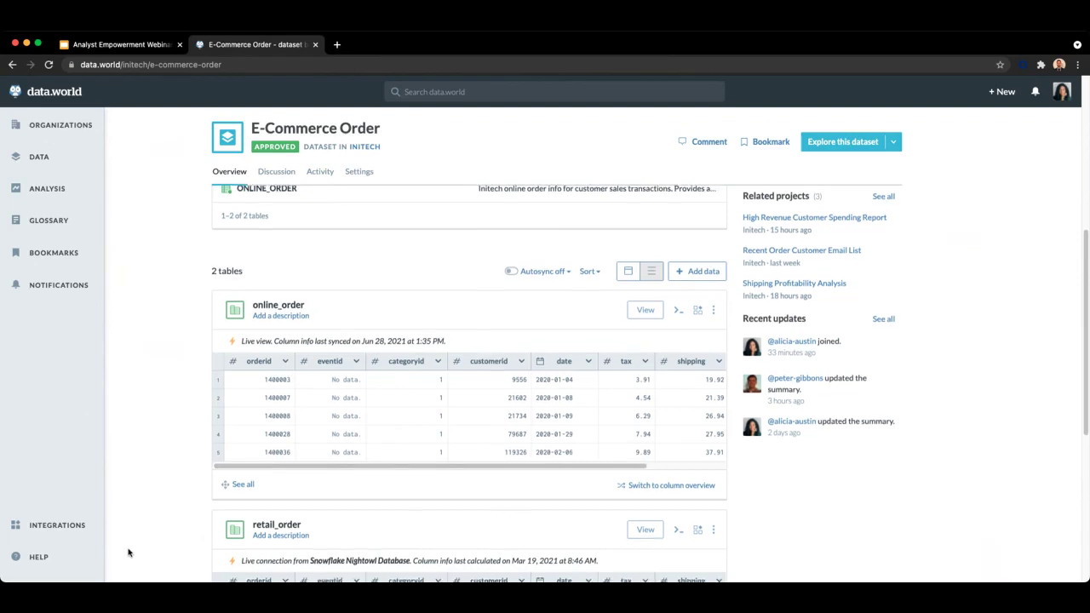
# Expand the dataset summary to review the customer datasets recommended for joining, and collapse the summary again.
pyautogui.scroll(8, 150, 550)
pyautogui.press('Return')
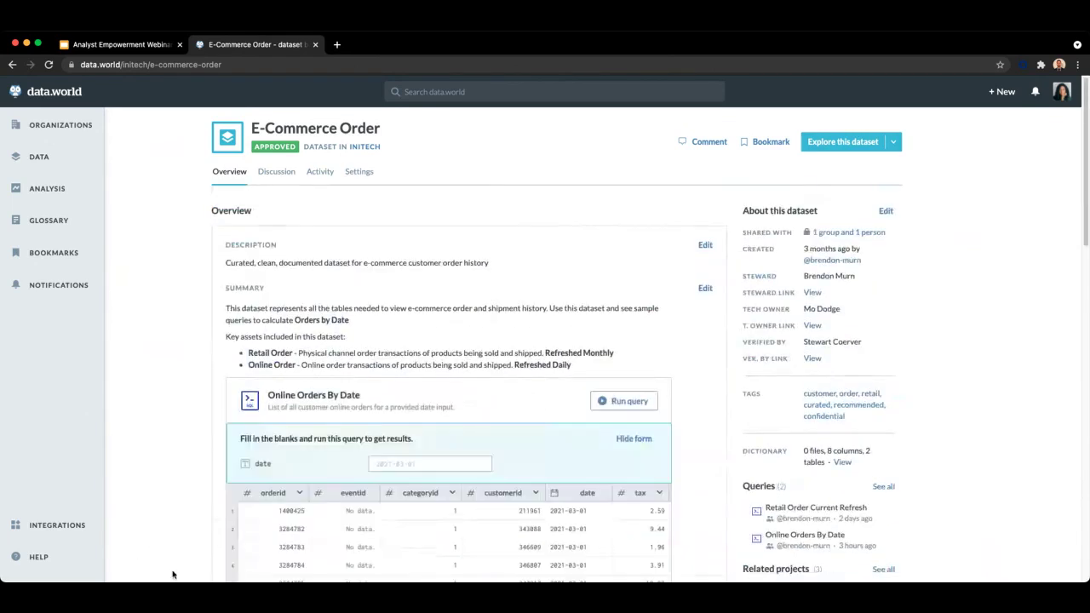
pyautogui.scroll(-3, 171, 577)
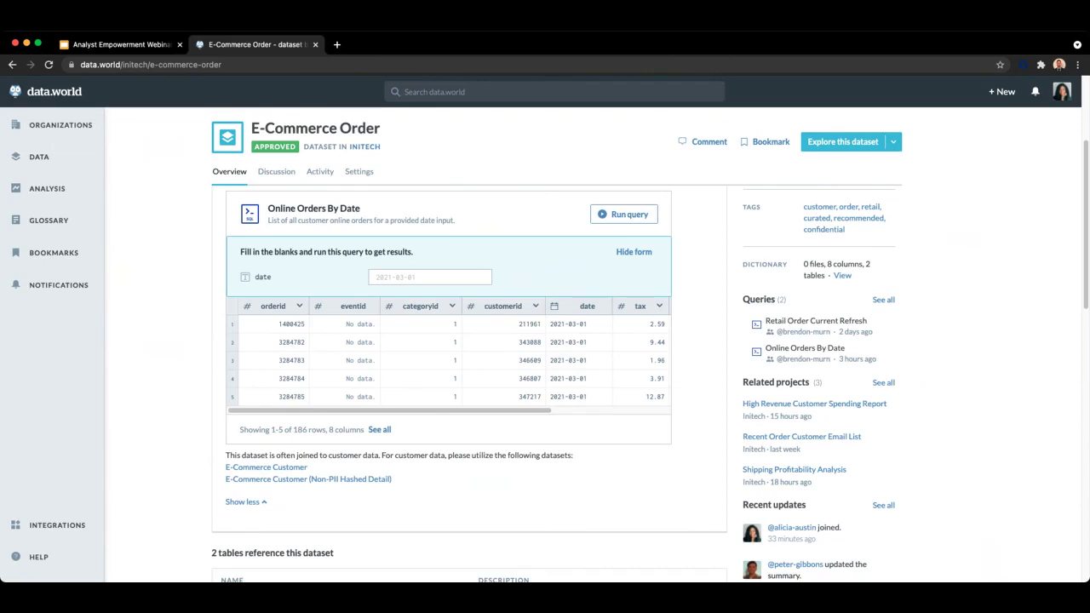
pyautogui.click(155, 526)
pyautogui.click(246, 502)
pyautogui.scroll(2, 165, 525)
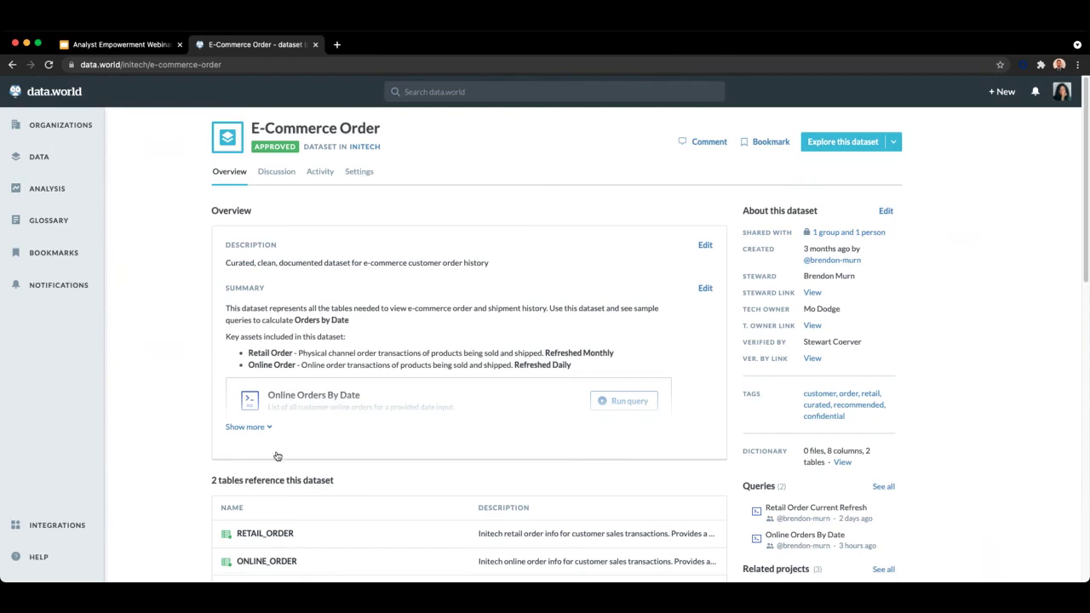
# Review the related datasets listed at the end of the E-Commerce Order dataset page.
pyautogui.scroll(-5, 189, 553)
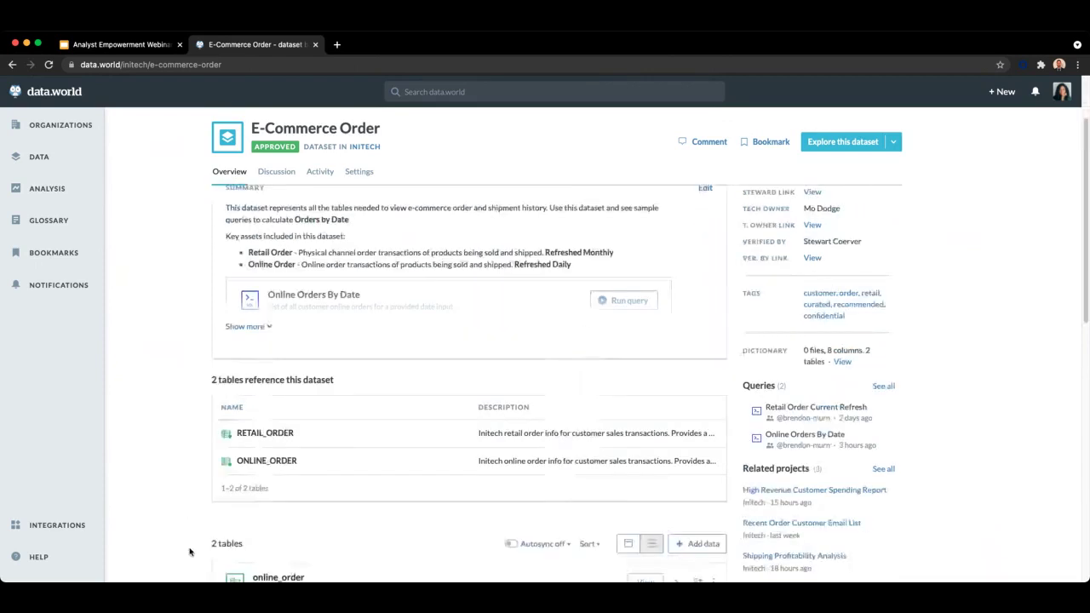
pyautogui.scroll(-4, 188, 568)
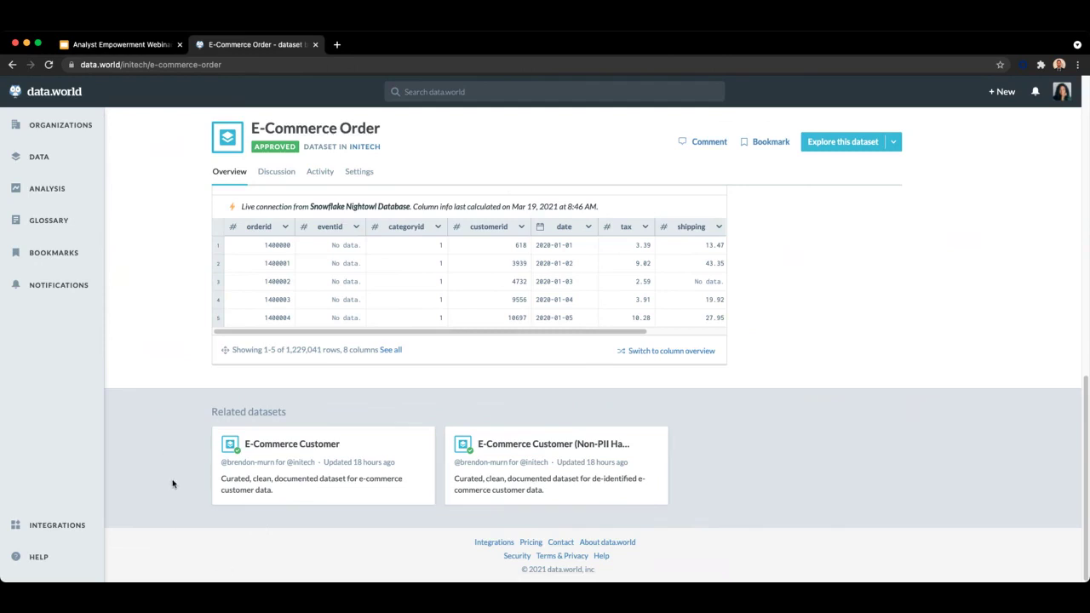
pyautogui.scroll(10, 176, 475)
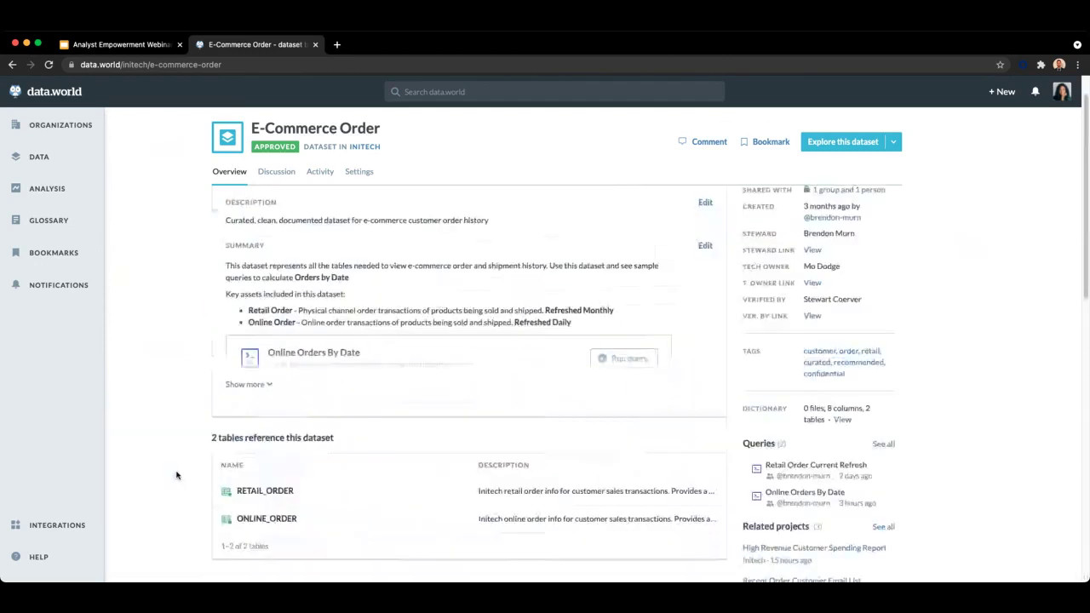
pyautogui.scroll(1, 176, 476)
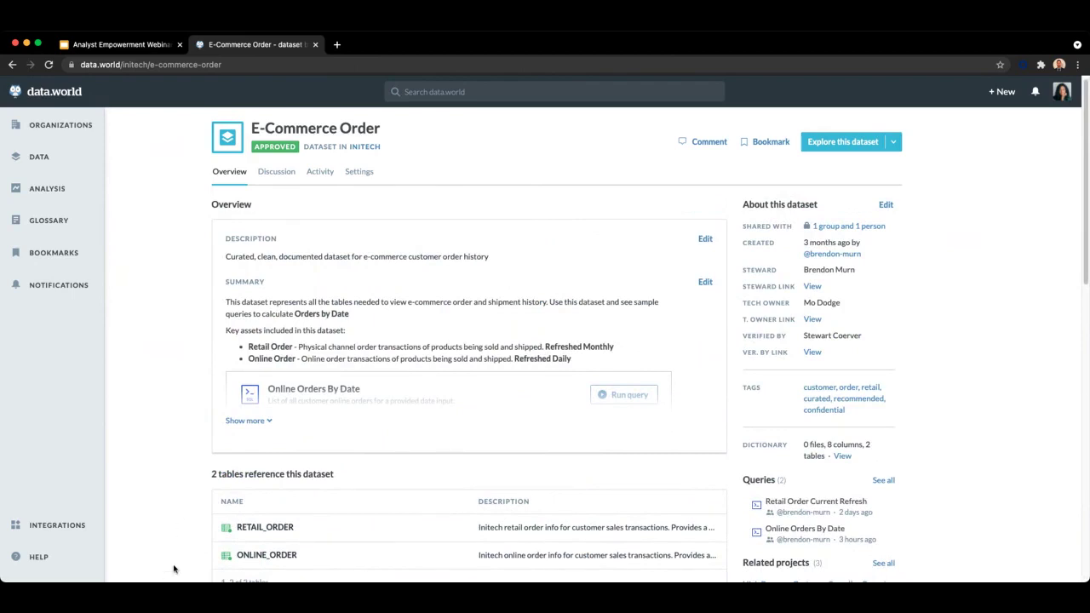
# Compare the referenced tables list with the online_order preview, including its customerid, date and merchandise columns.
pyautogui.scroll(-1, 175, 571)
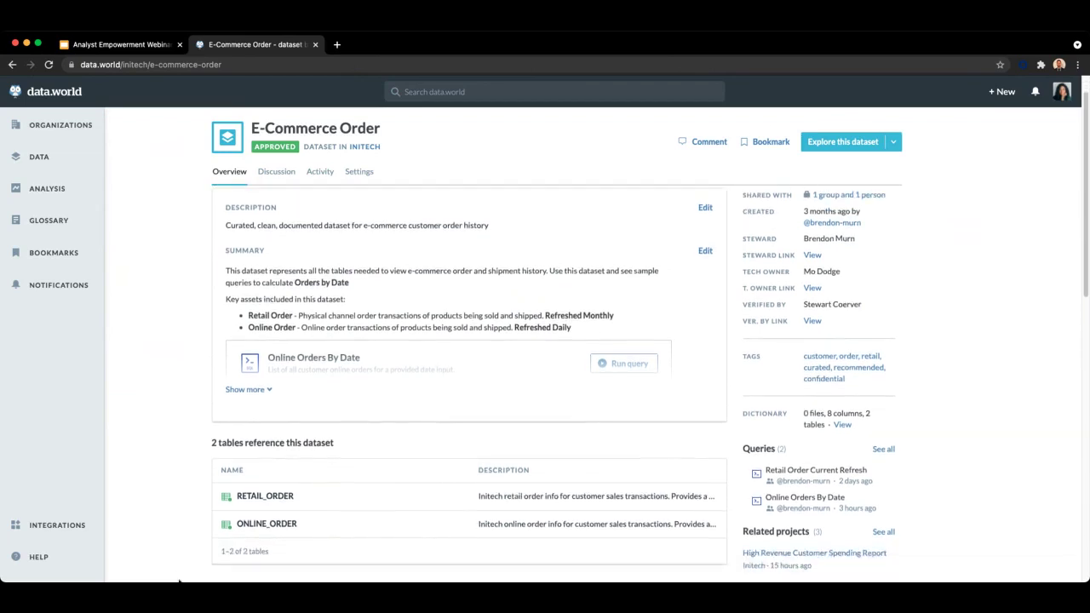
pyautogui.scroll(-5, 179, 582)
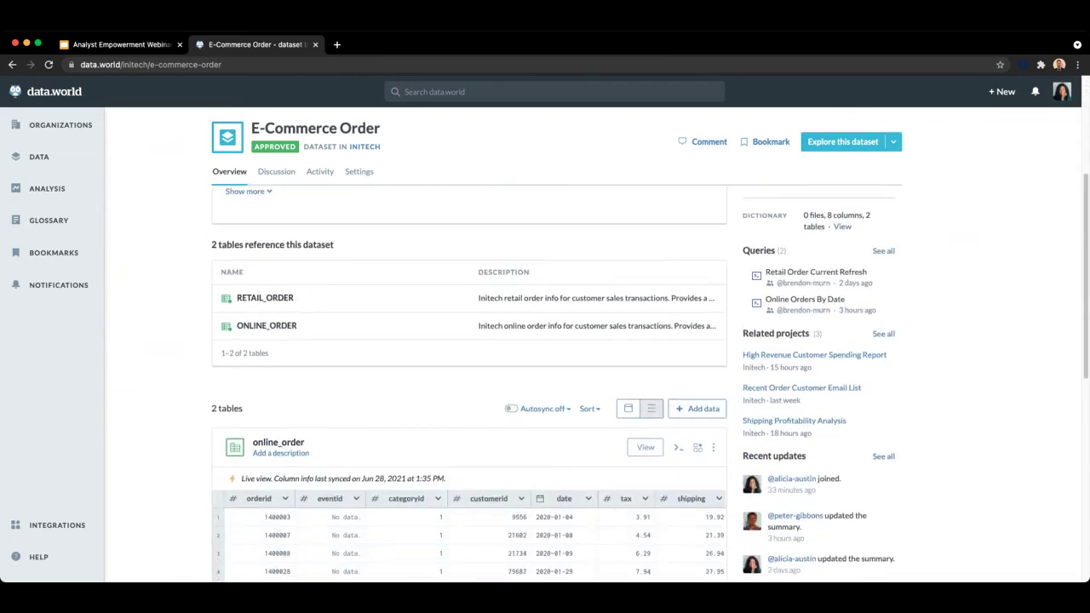
pyautogui.scroll(-4, 449, 525)
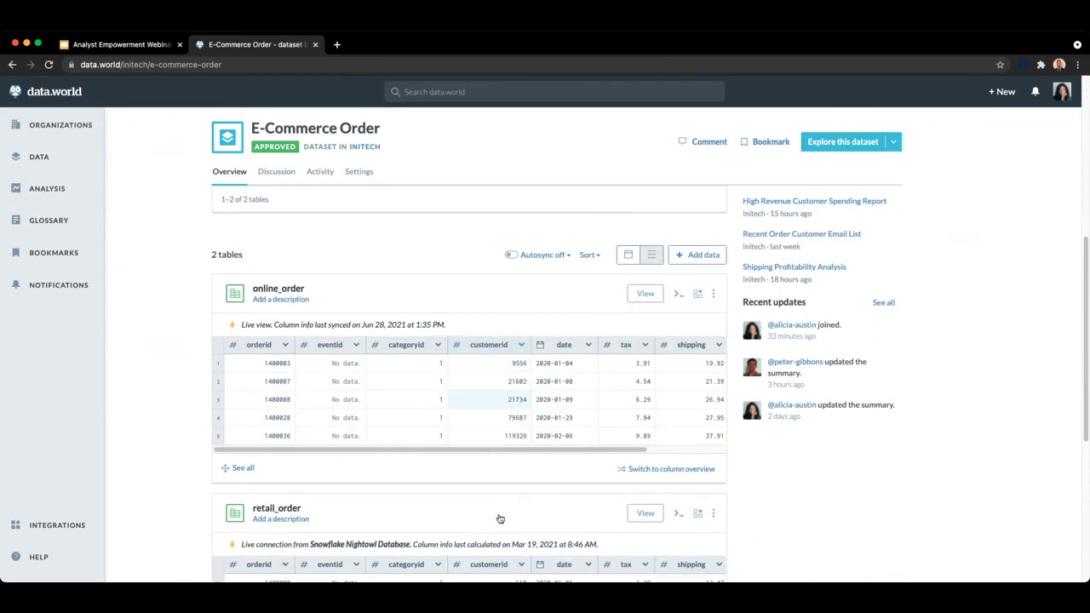
pyautogui.hscroll(3, 498, 545)
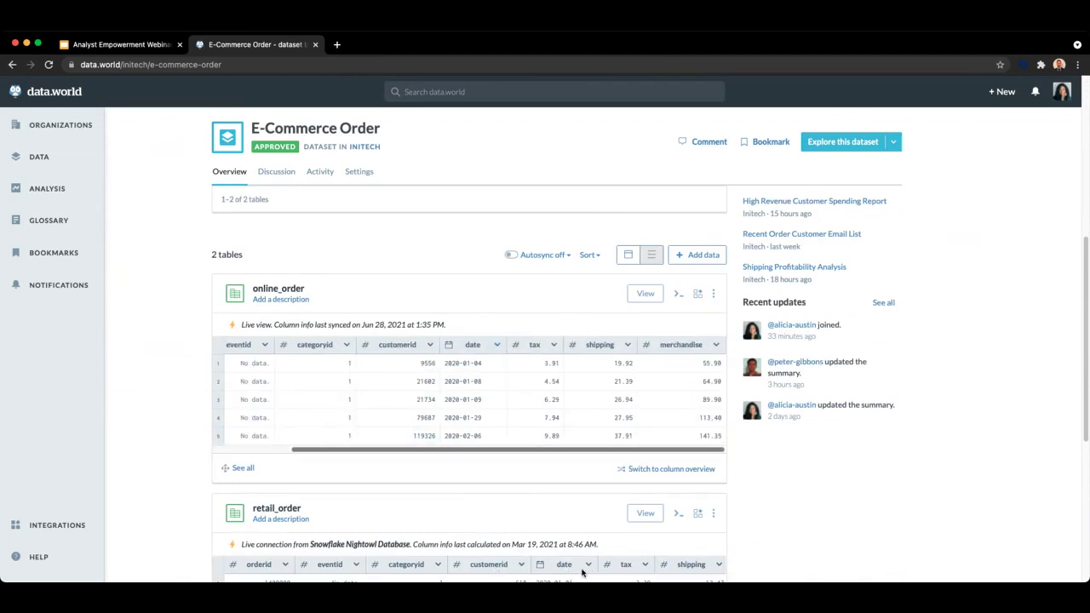
pyautogui.hscroll(-3, 443, 572)
pyautogui.scroll(4, 167, 508)
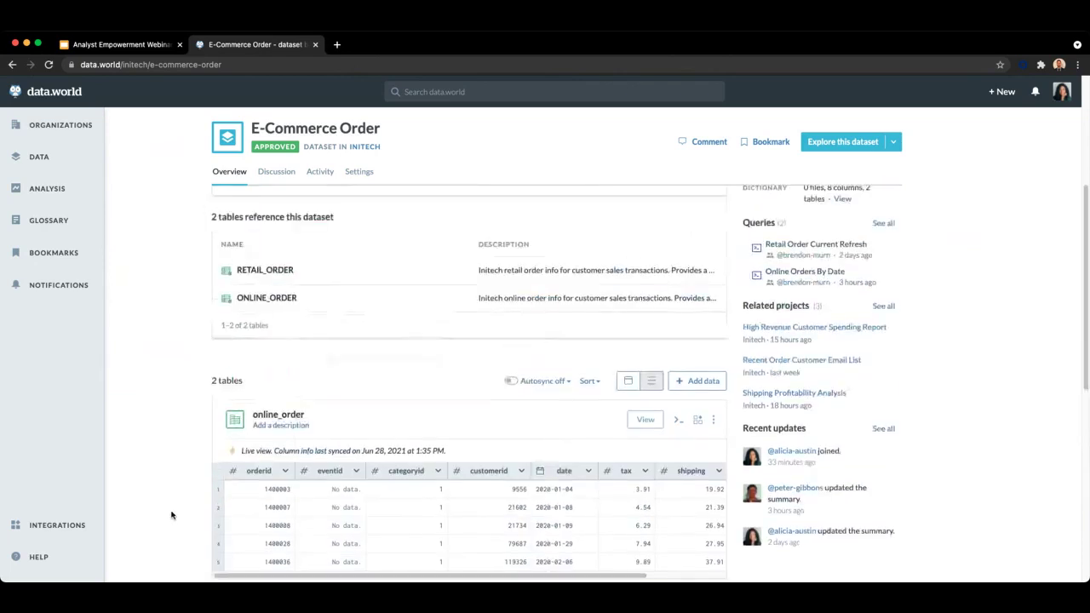
# Open the ONLINE_ORDER table's catalog entry and examine its column descriptions, related dataset, business term and technical details.
pyautogui.click(266, 318)
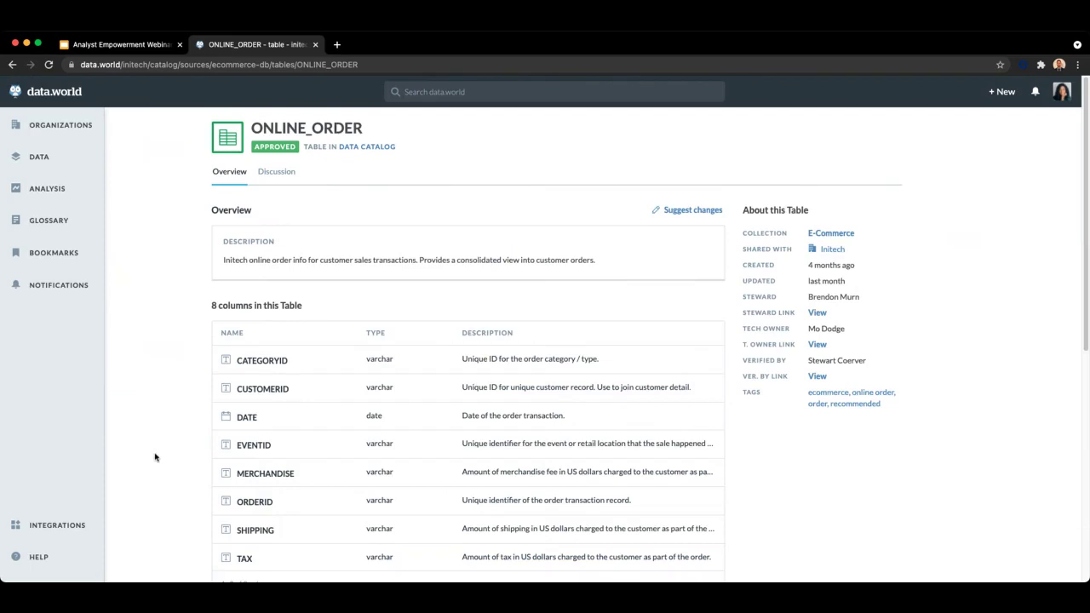
pyautogui.scroll(-1, 162, 464)
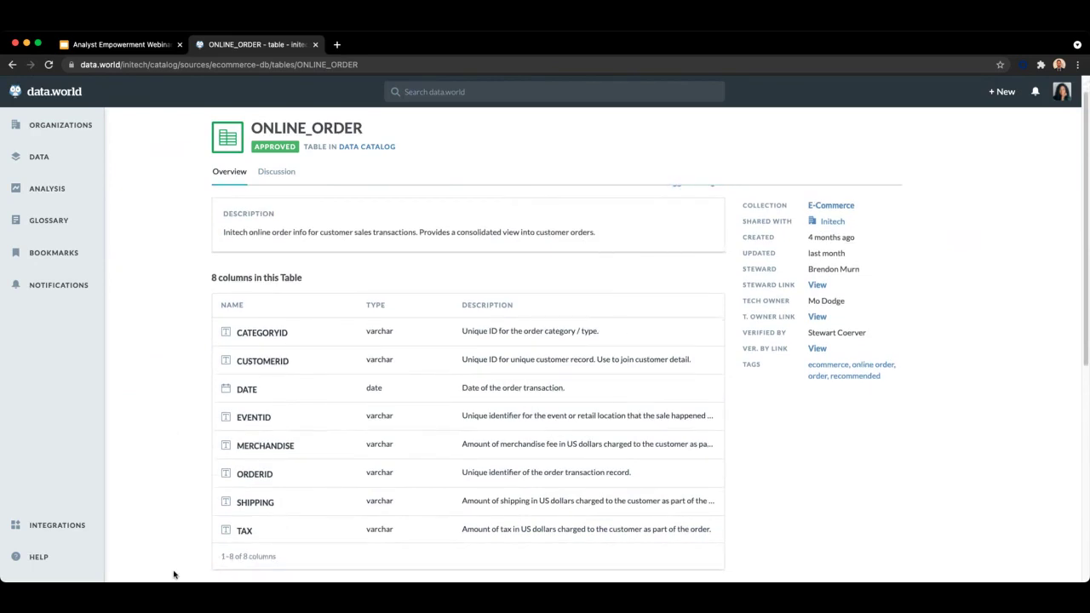
pyautogui.scroll(-1, 171, 575)
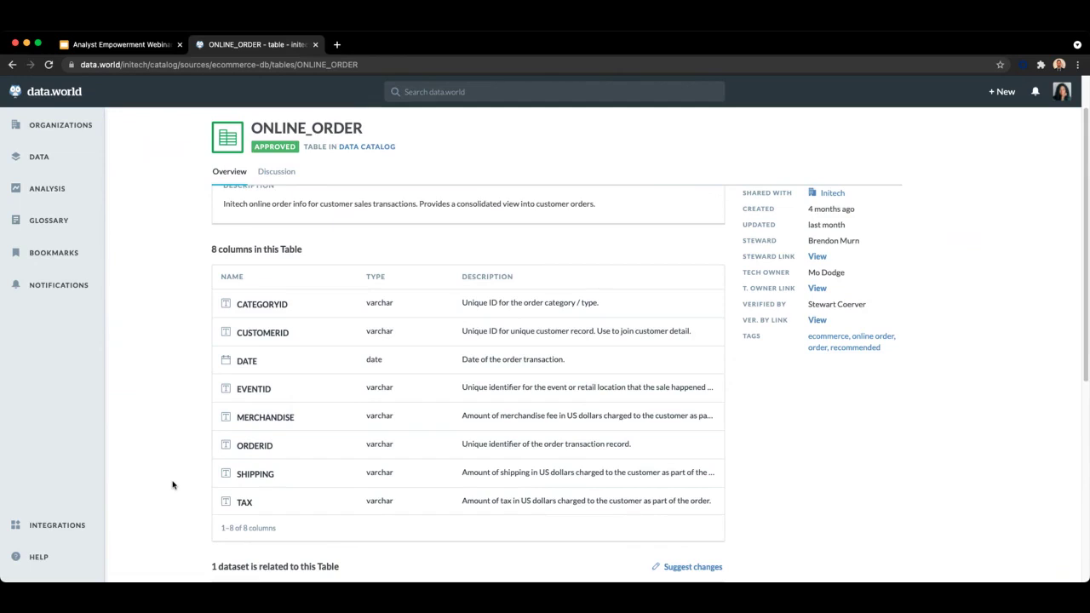
pyautogui.scroll(-5, 172, 485)
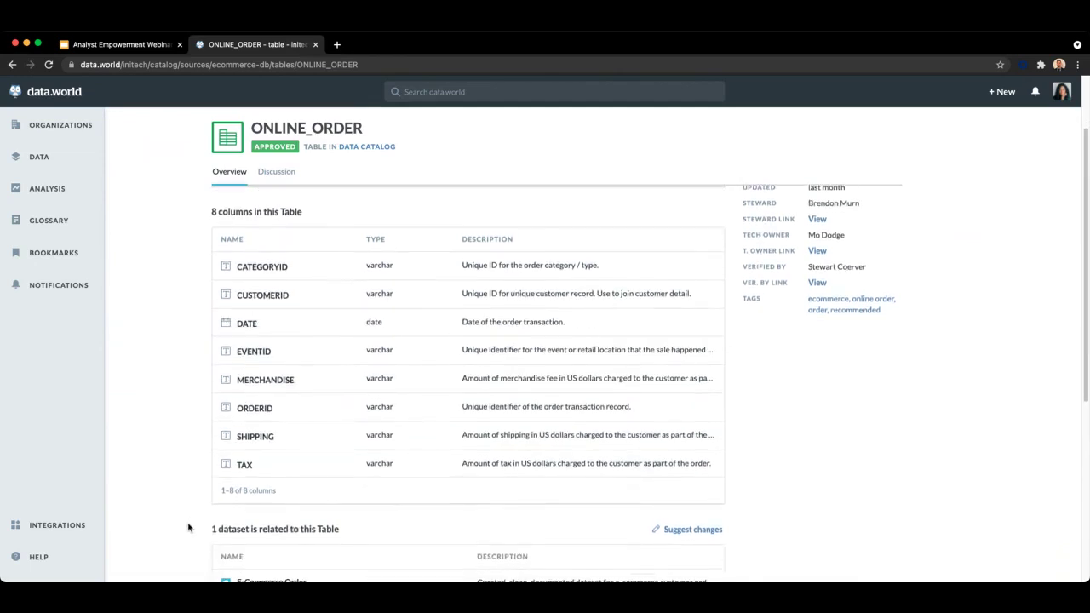
pyautogui.scroll(-3, 188, 539)
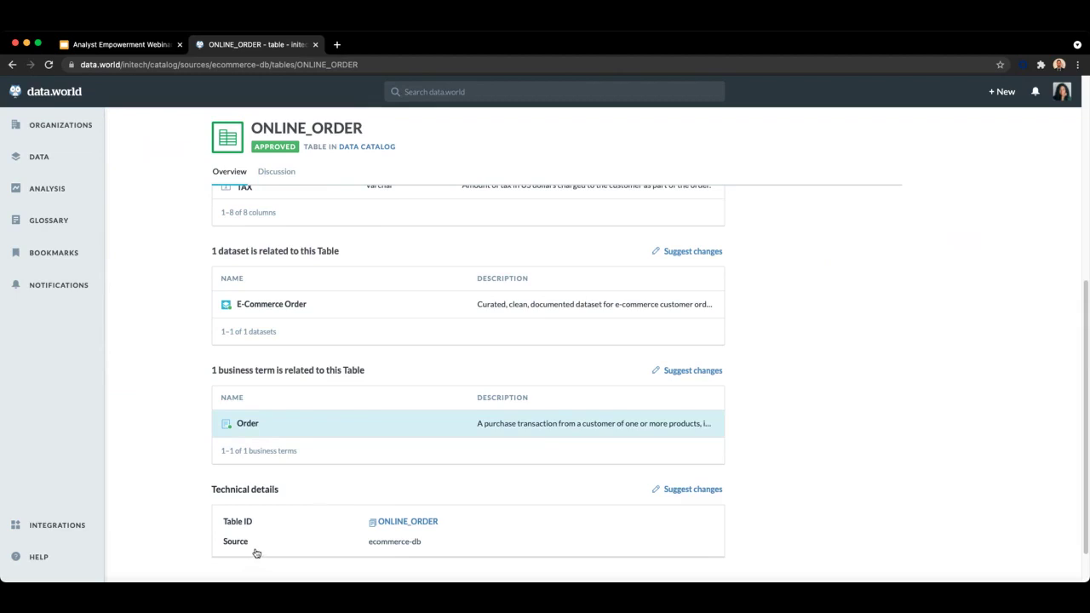
pyautogui.scroll(-1, 192, 553)
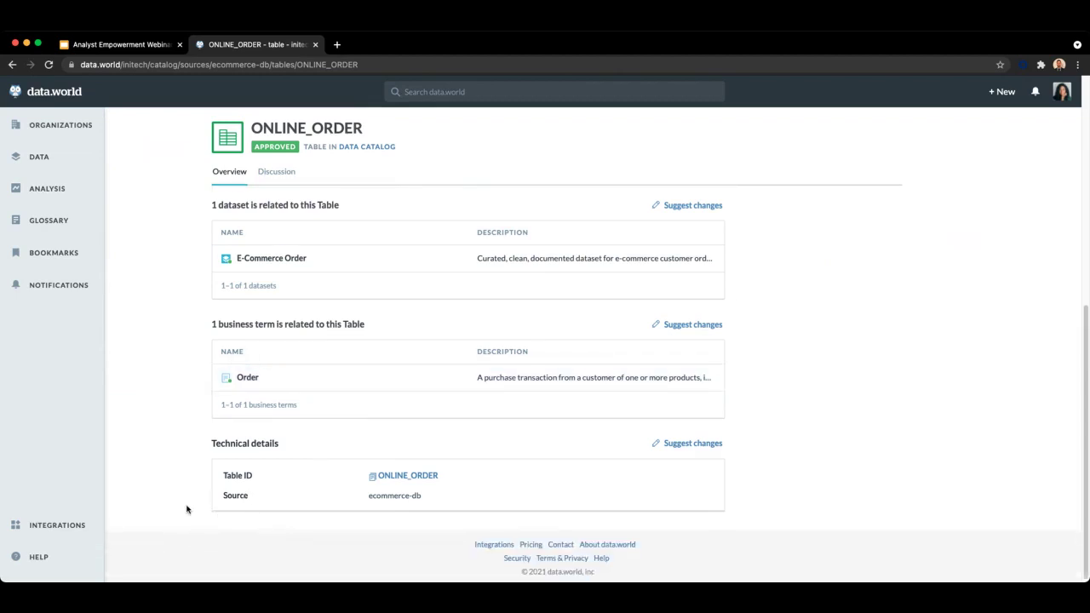
# Suggest Online Order as an additional related business term for the ONLINE_ORDER table.
pyautogui.click(690, 446)
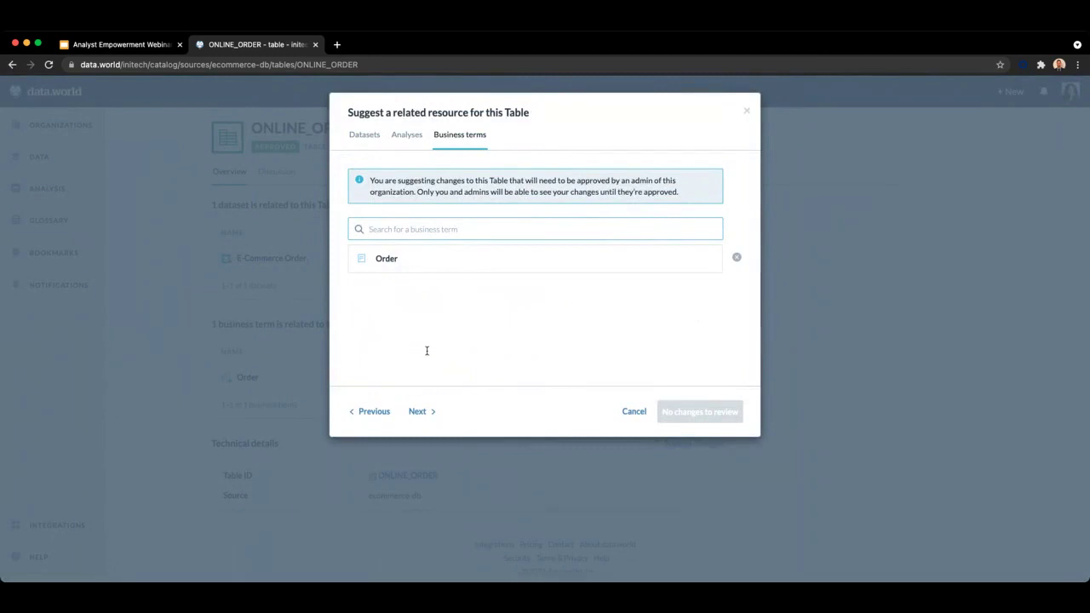
pyautogui.write('online')
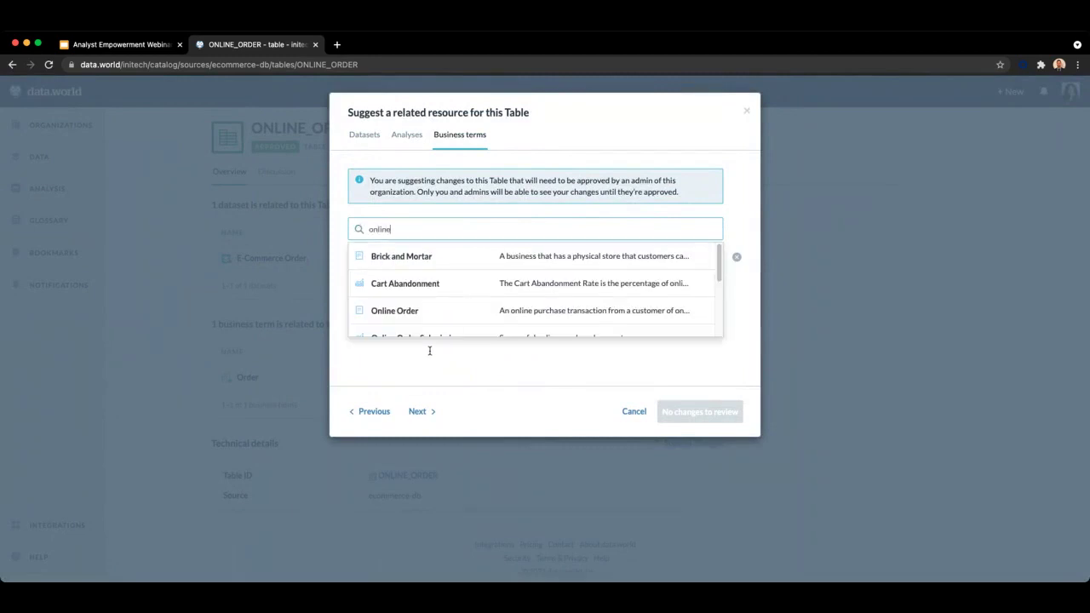
pyautogui.press('Down')
pyautogui.press('Down')
pyautogui.press('Down')
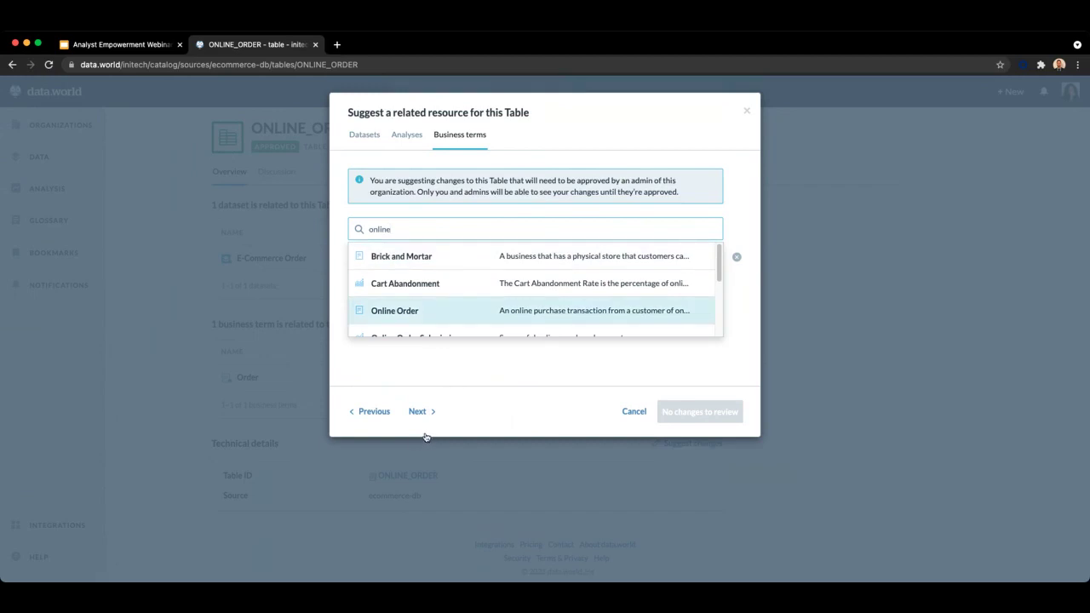
pyautogui.press('Return')
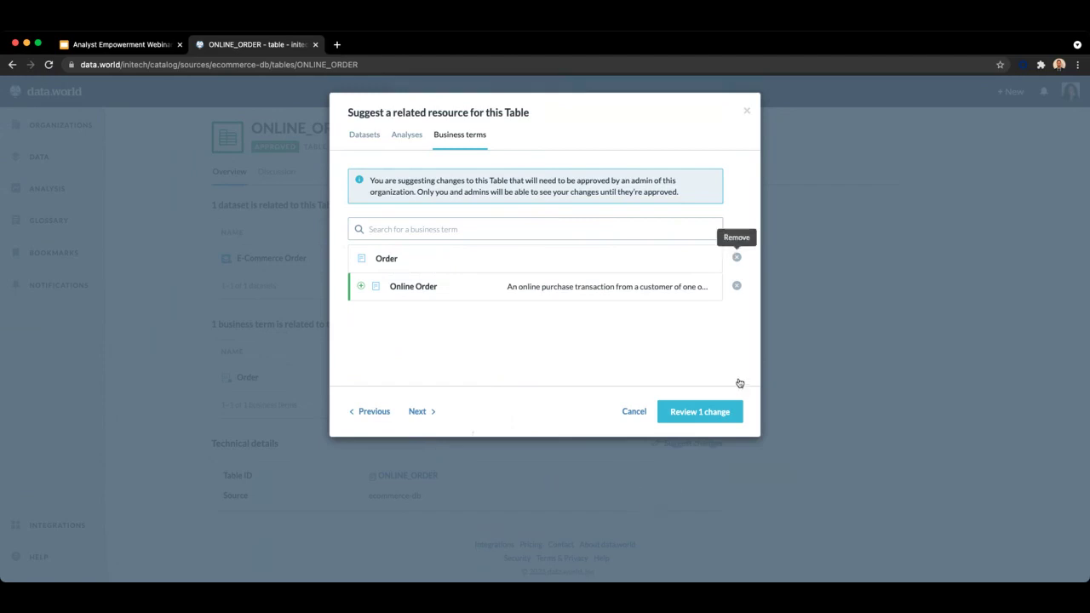
# Propose removing the related term Order, and submit the suggestions with the message "i think this is more accurate.".
pyautogui.click(737, 257)
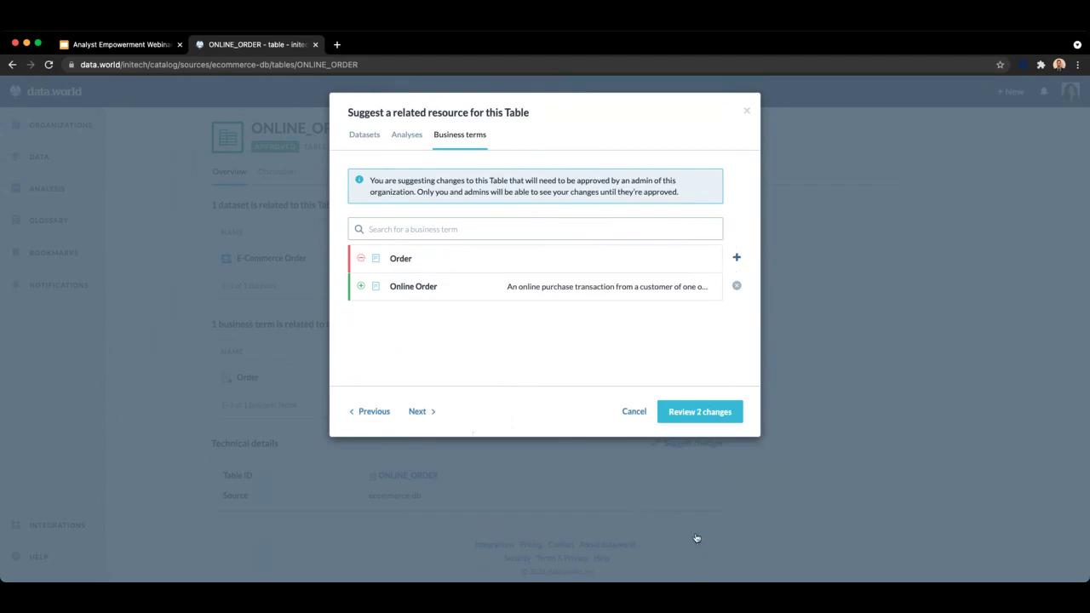
pyautogui.click(700, 411)
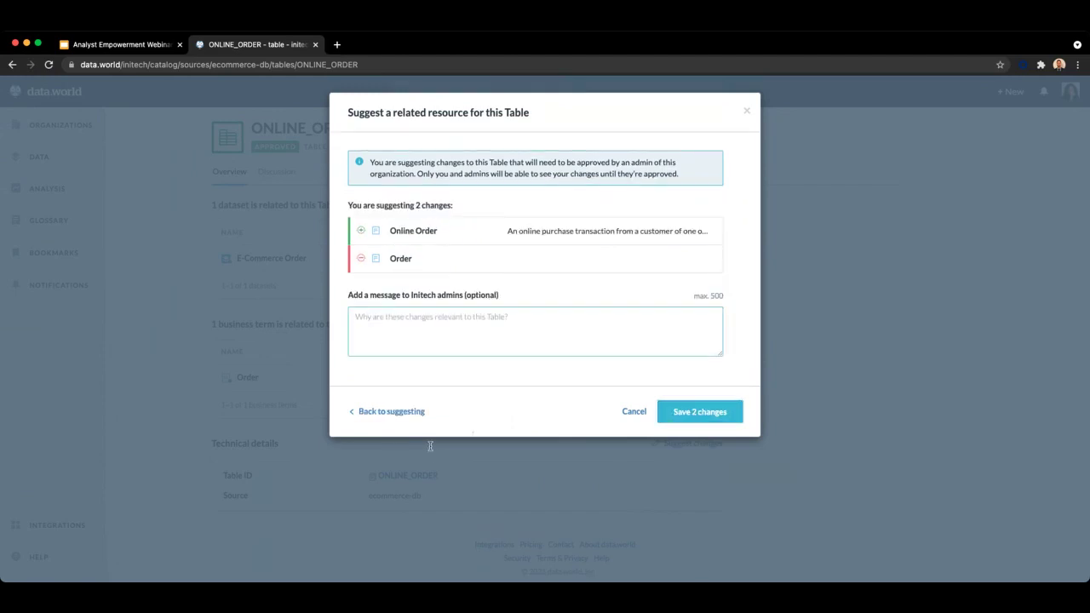
pyautogui.write('i think this is more accurate.')
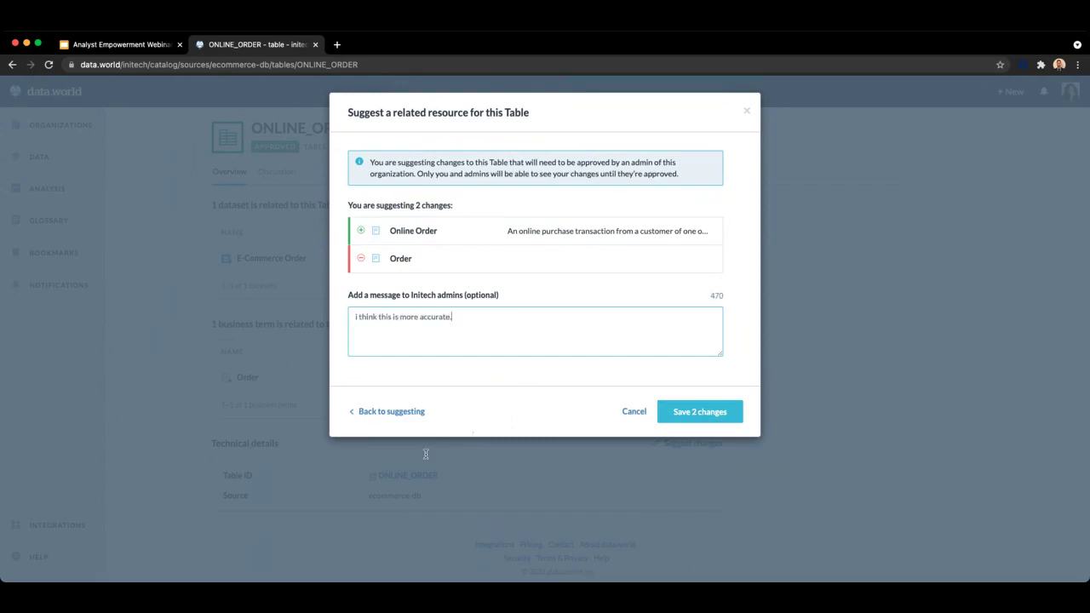
pyautogui.click(700, 412)
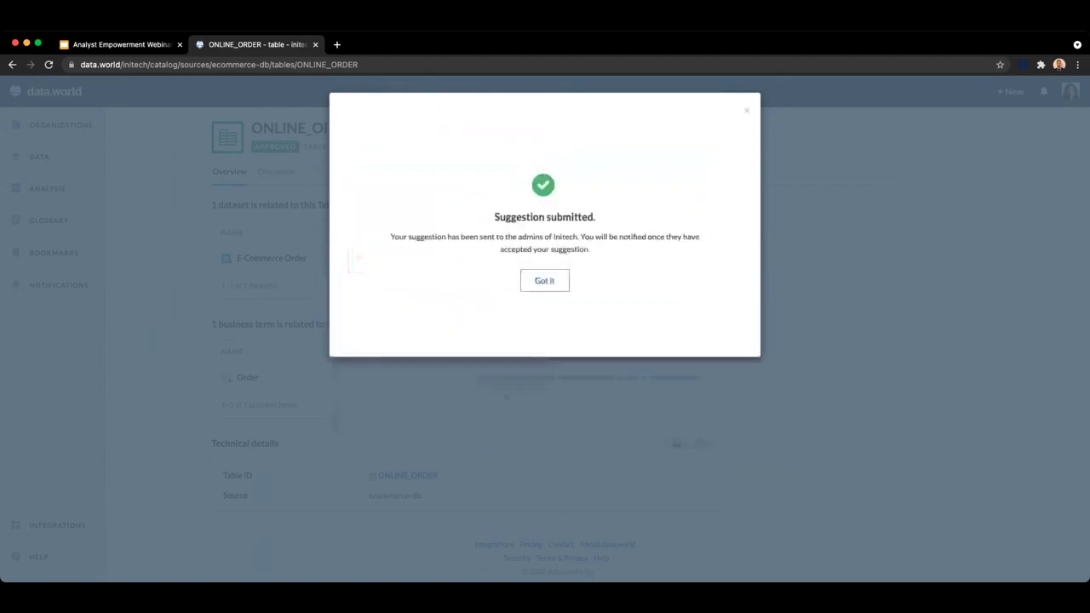
pyautogui.click(545, 281)
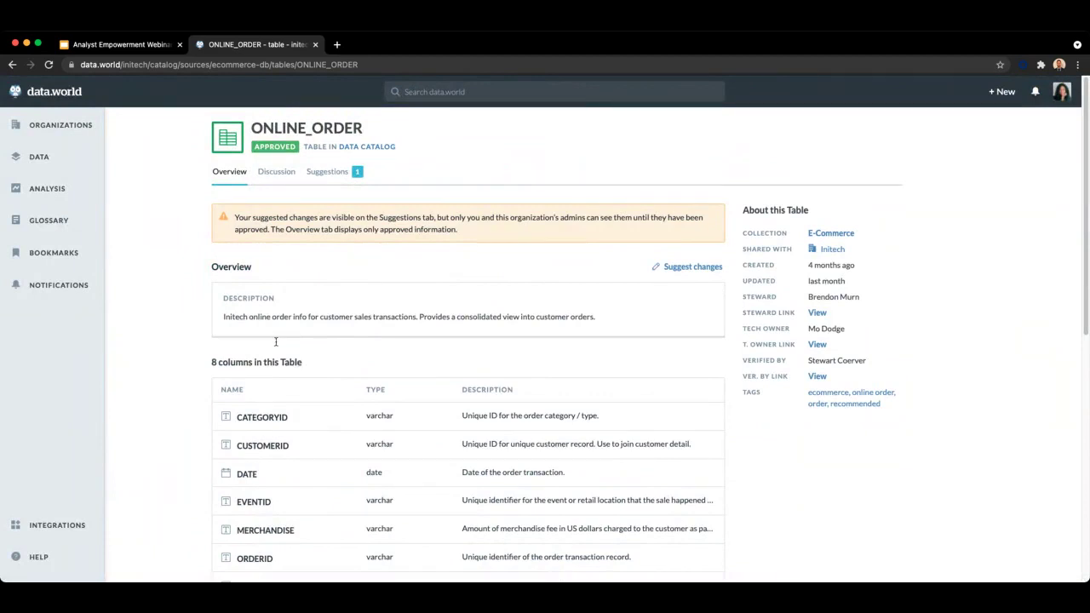
# Review the submitted relationship suggestions for ONLINE_ORDER and return to the table's overview and column list.
pyautogui.click(327, 171)
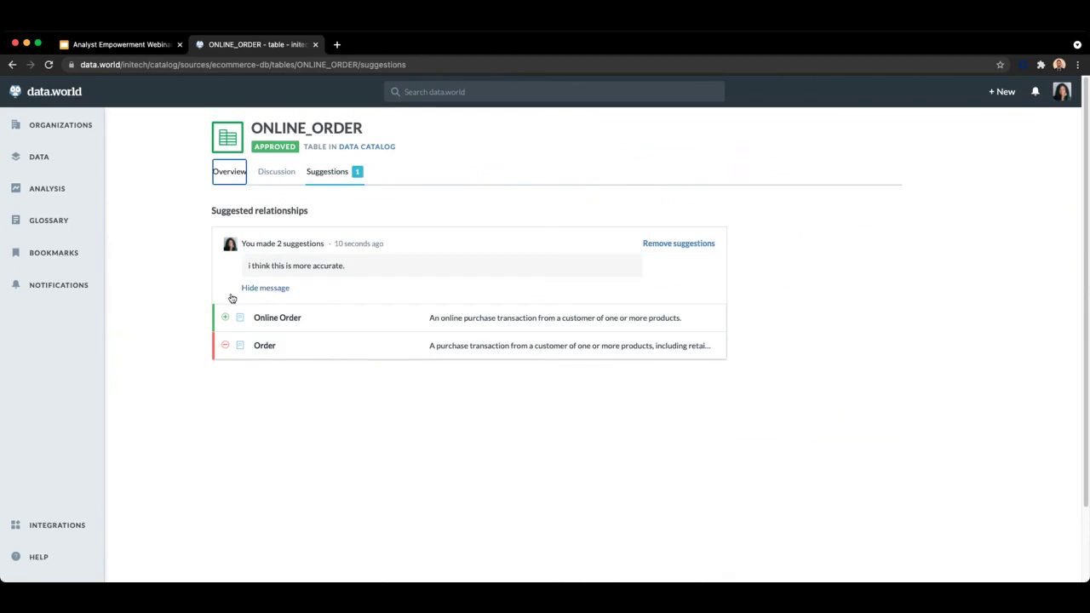
pyautogui.press('Return')
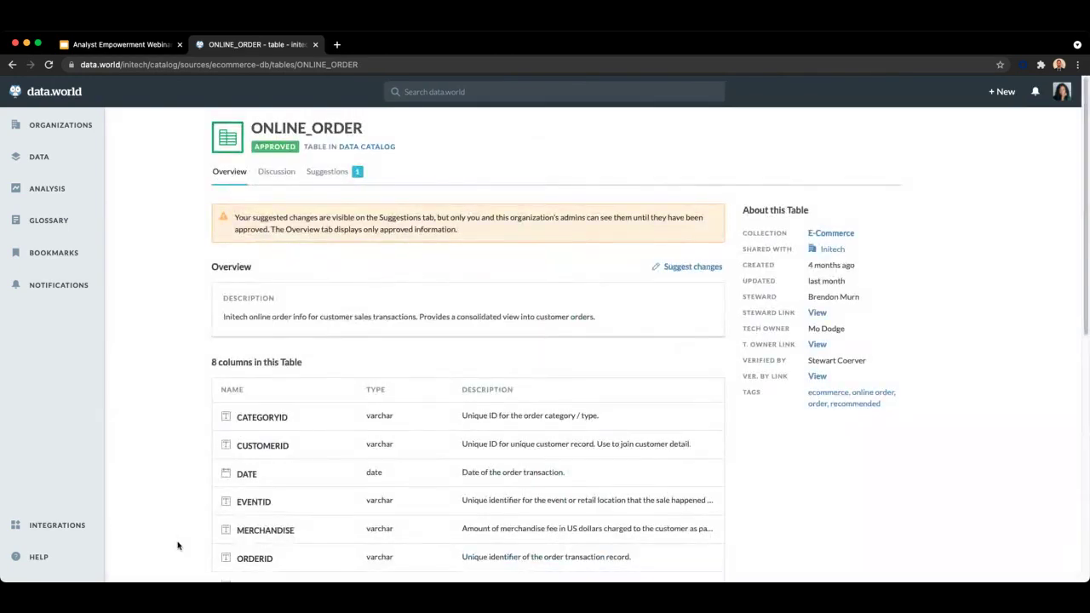
pyautogui.scroll(-2, 187, 537)
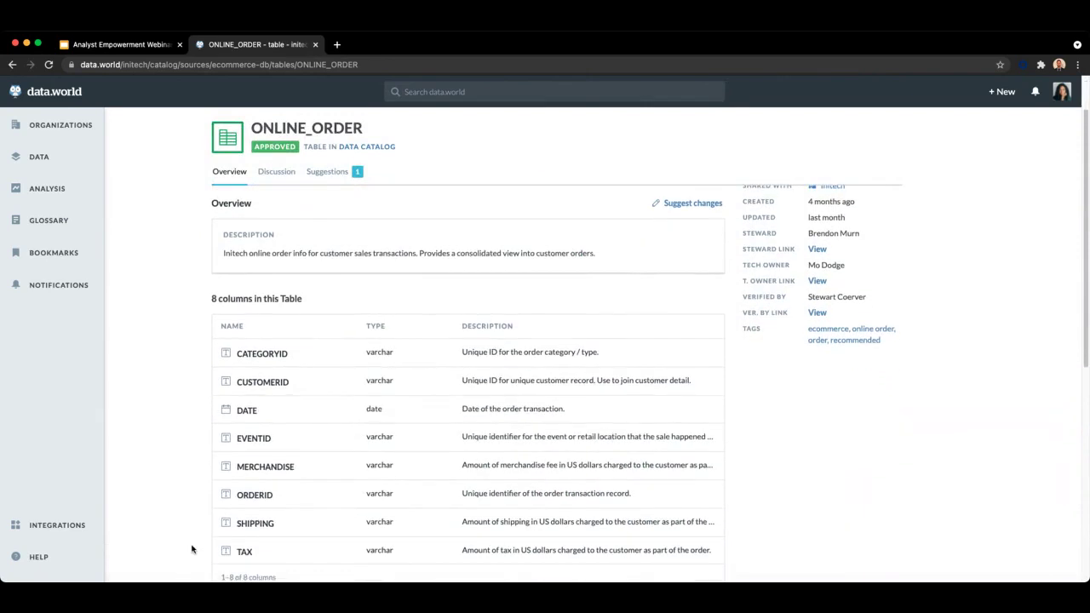
pyautogui.moveTo(259, 377); pyautogui.dragTo(211, 530)
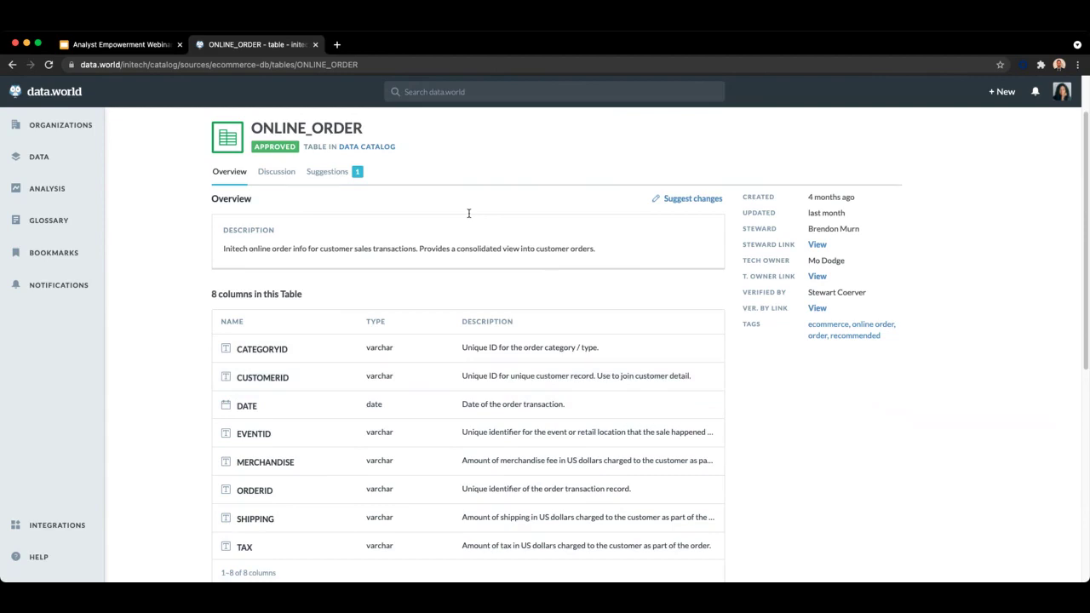
# Search the catalog for the data steward's first name and look through the matching approved resources.
pyautogui.press('/')
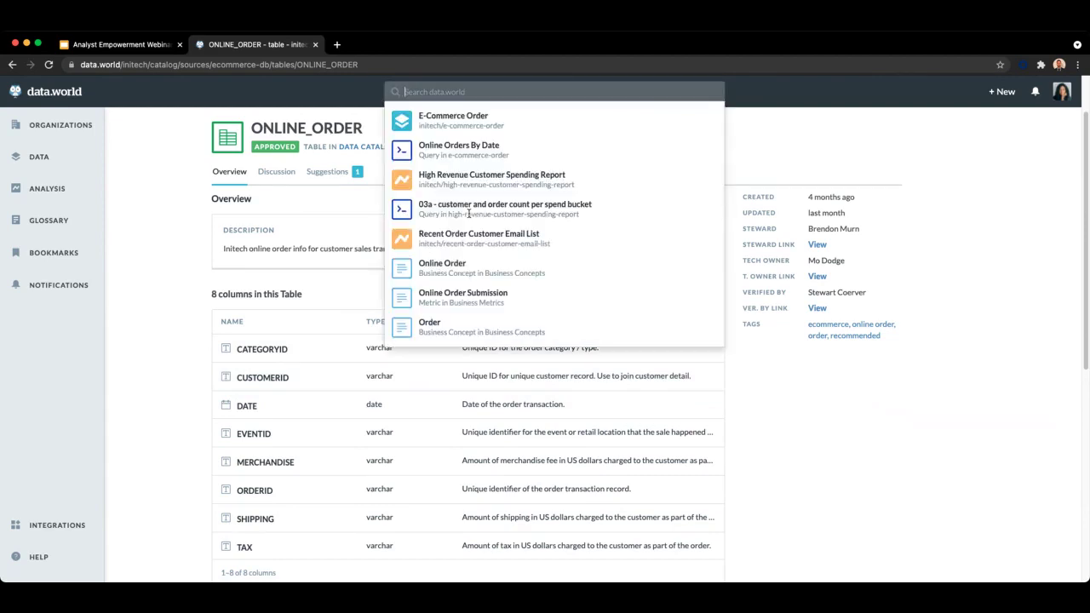
pyautogui.write('brendon')
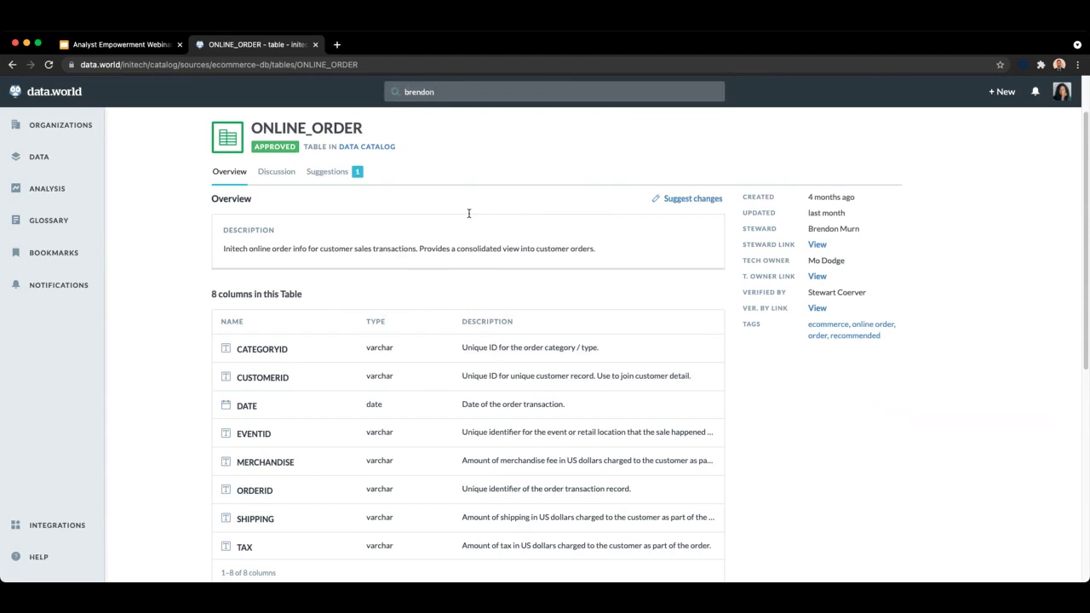
pyautogui.press('Return')
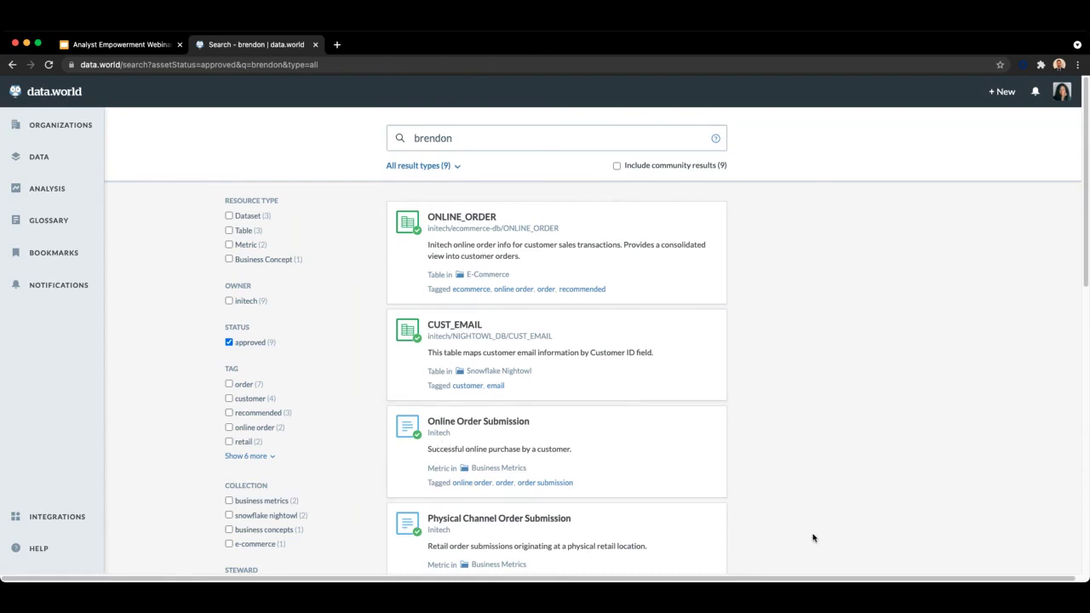
pyautogui.scroll(-2, 683, 528)
pyautogui.scroll(-2, 683, 528)
pyautogui.scroll(-3, 401, 482)
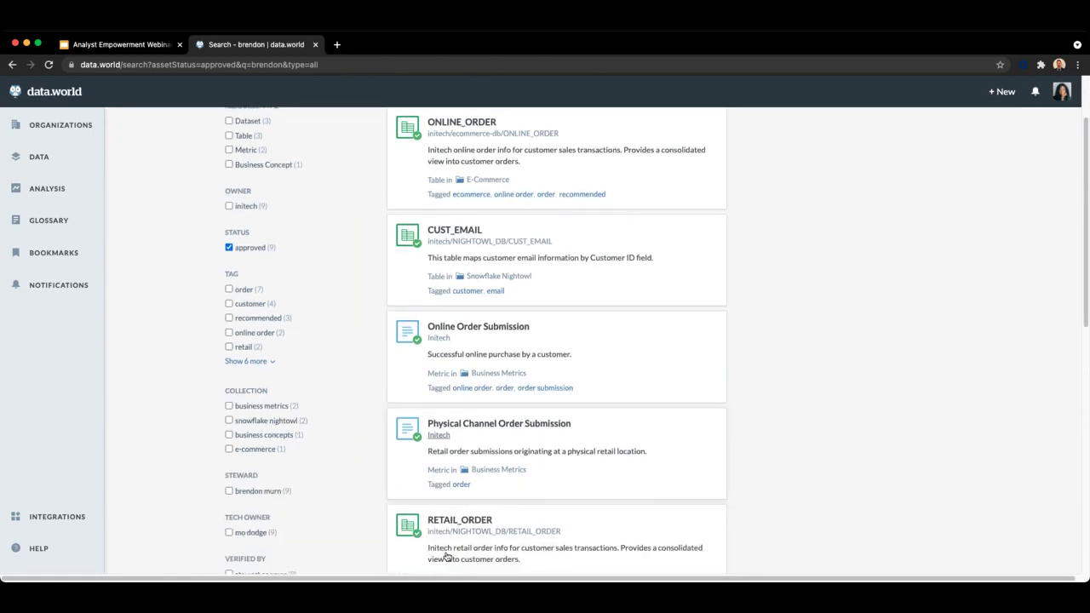
pyautogui.scroll(-5, 433, 521)
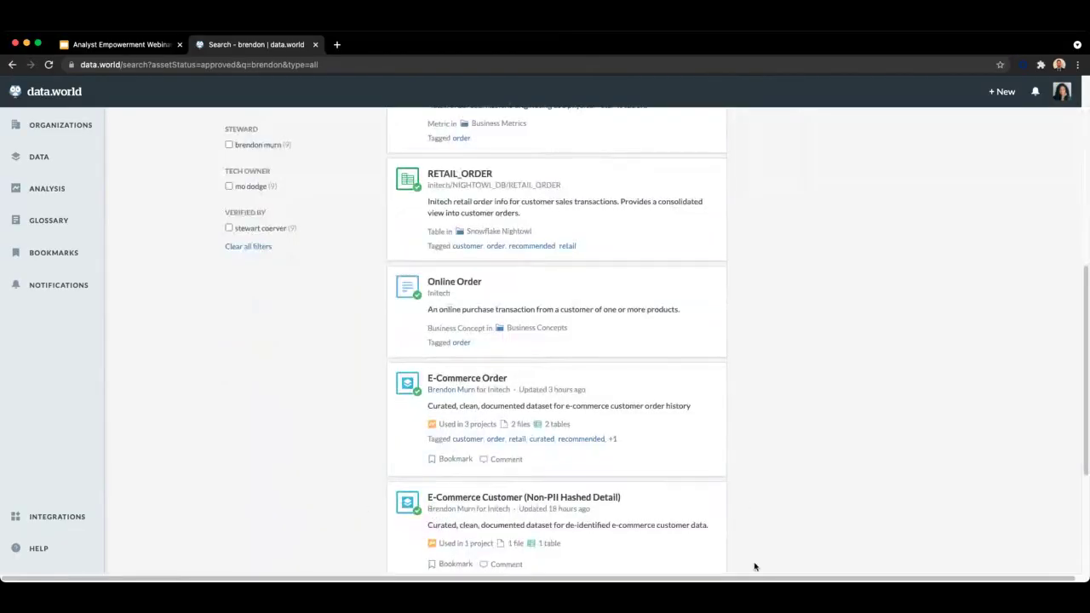
pyautogui.scroll(1, 761, 572)
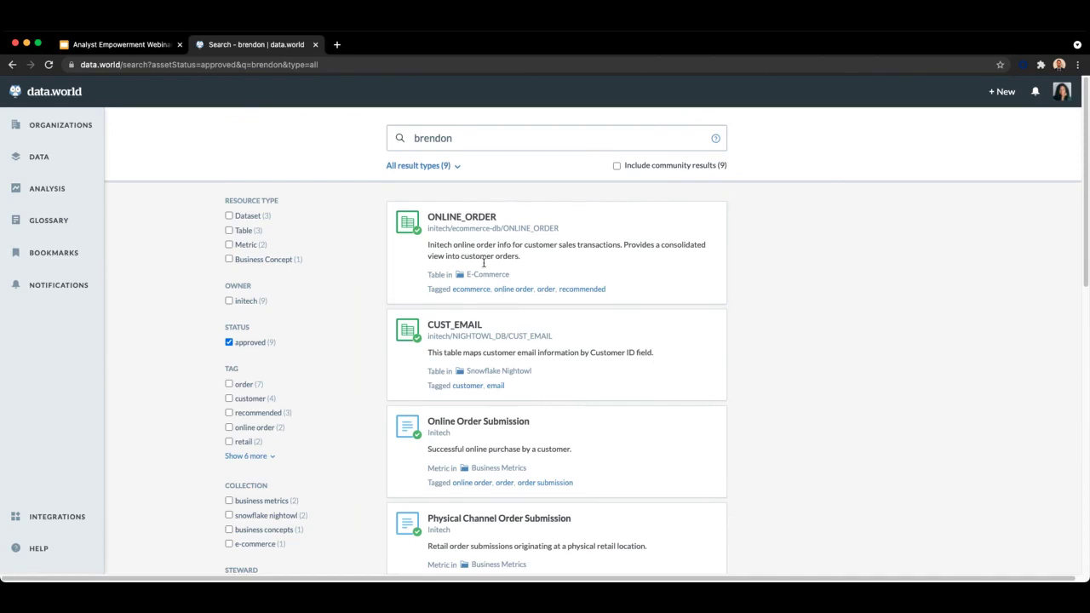
# Search the catalog for "conclusion and next steps".
pyautogui.press('/')
pyautogui.press('BackSpace')
pyautogui.write('conclusion and next step')
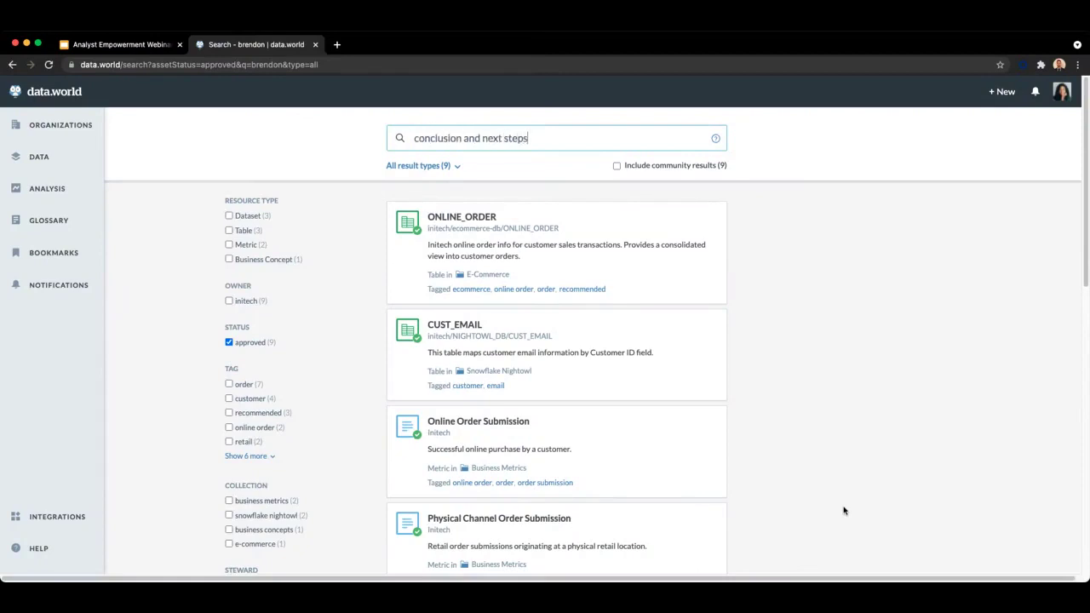
pyautogui.write('s')
pyautogui.press('Return')
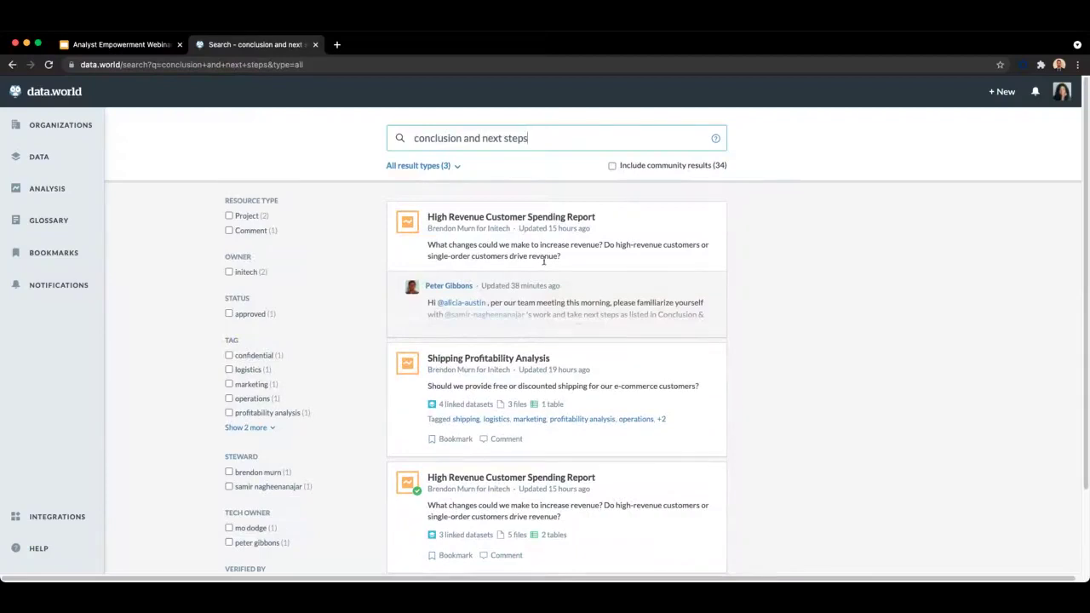
# Search the catalog for "customerid" and show the matching columns.
pyautogui.press('super+a')
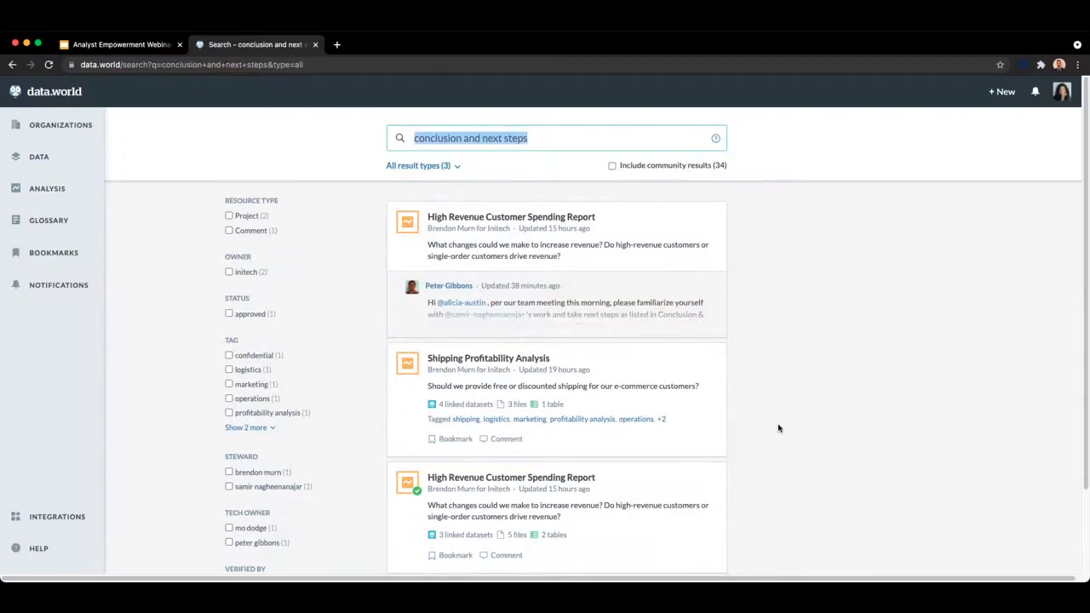
pyautogui.press('BackSpace')
pyautogui.write('customerid')
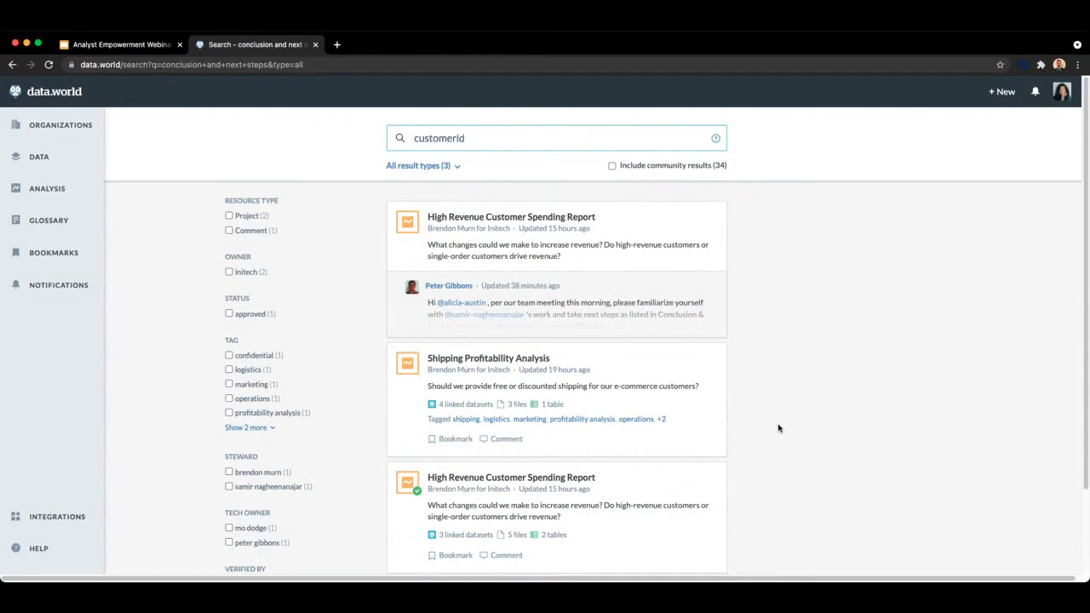
pyautogui.press('Return')
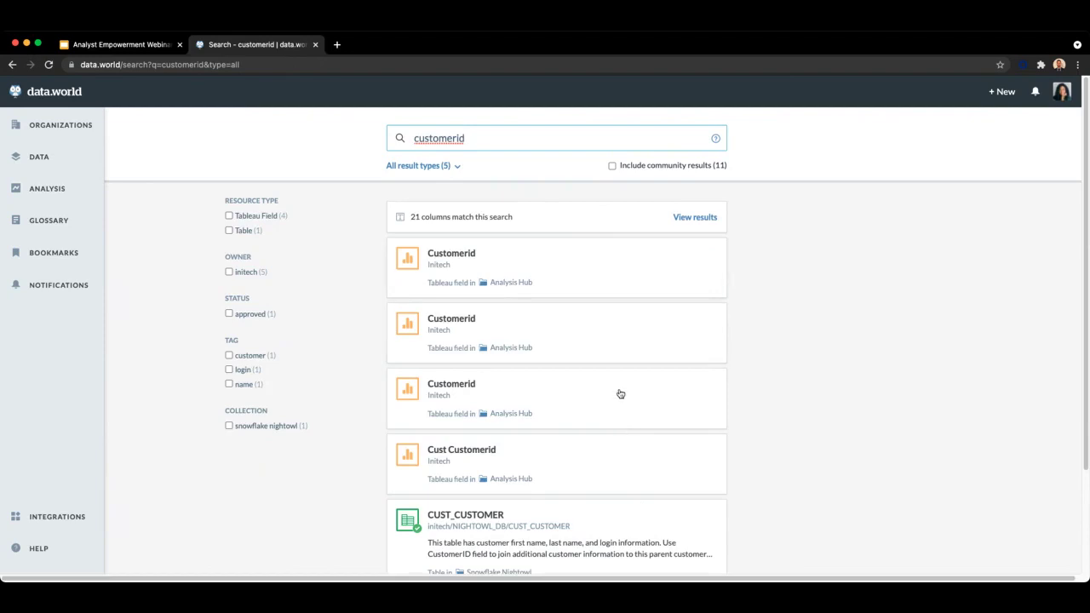
pyautogui.click(695, 216)
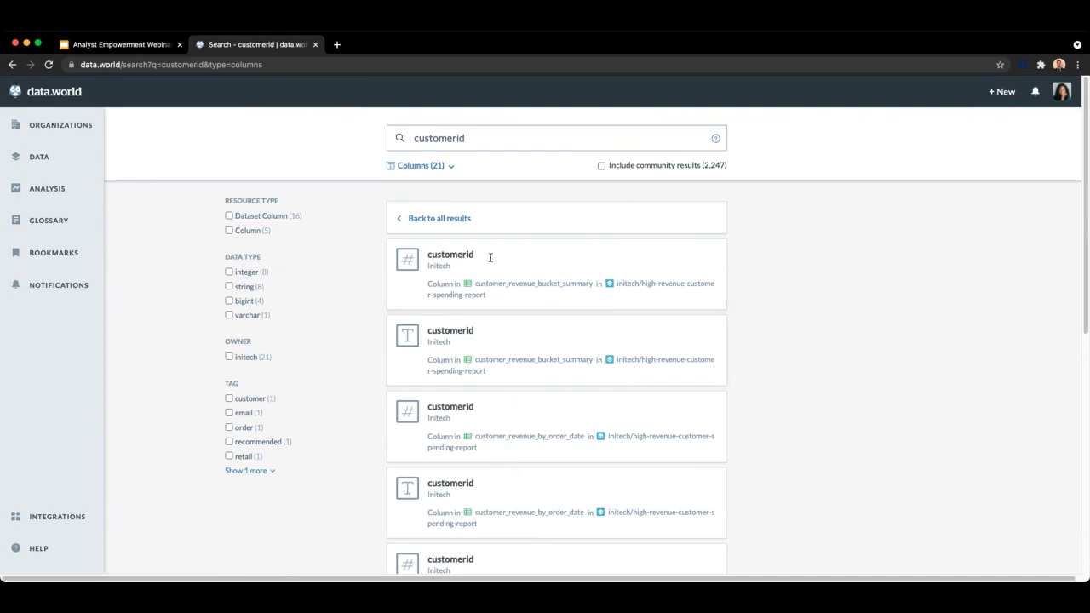
# Refine the column search to "customerid and email", filter by the Column resource type, and open the Cust.CustomerID column entry.
pyautogui.write('and email')
pyautogui.press('Return')
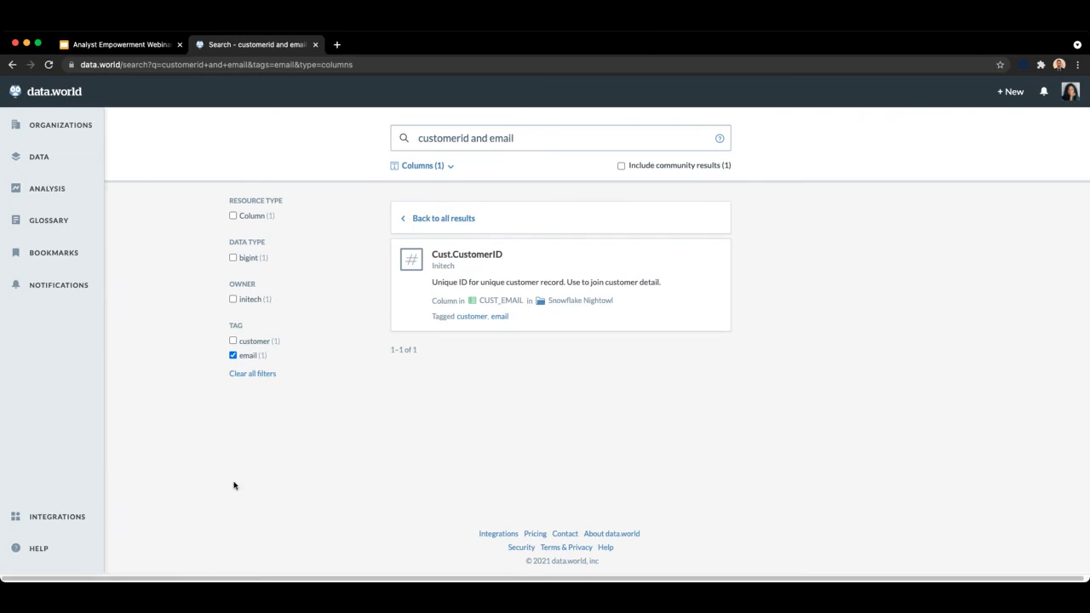
pyautogui.click(248, 355)
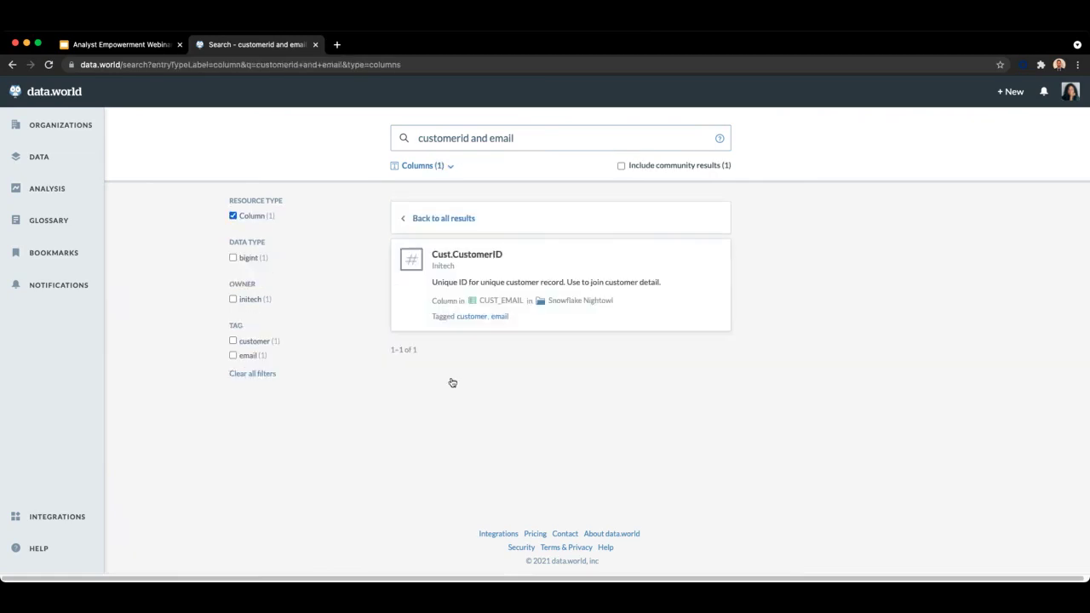
pyautogui.click(538, 382)
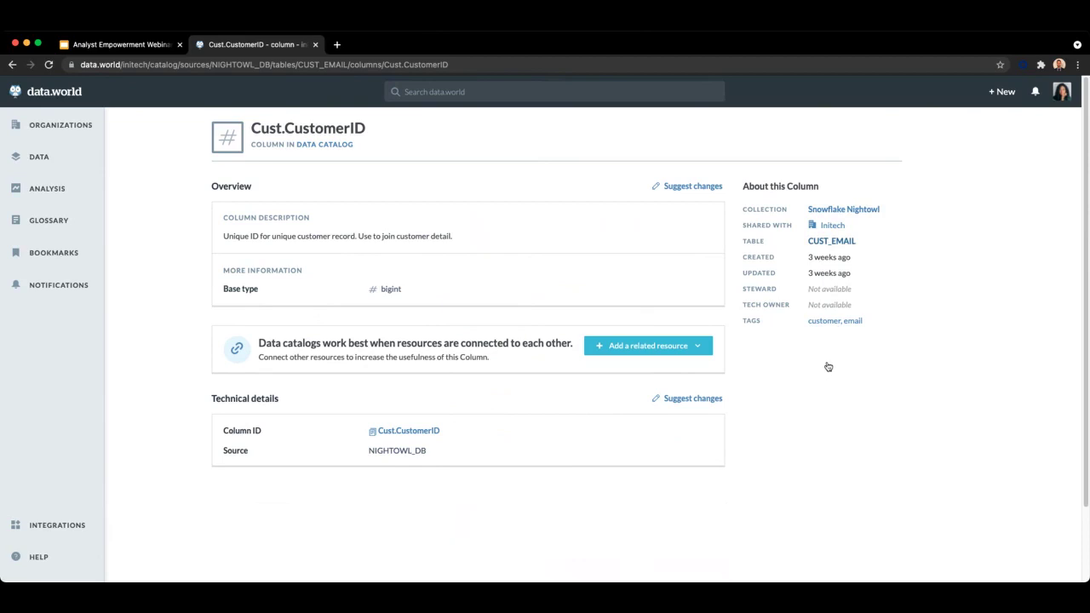
# Examine the CUST_EMAIL table's columns and related datasets, and open the E-Commerce Customer (Non-PII Hashed Detail) dataset.
pyautogui.press('super+Left')
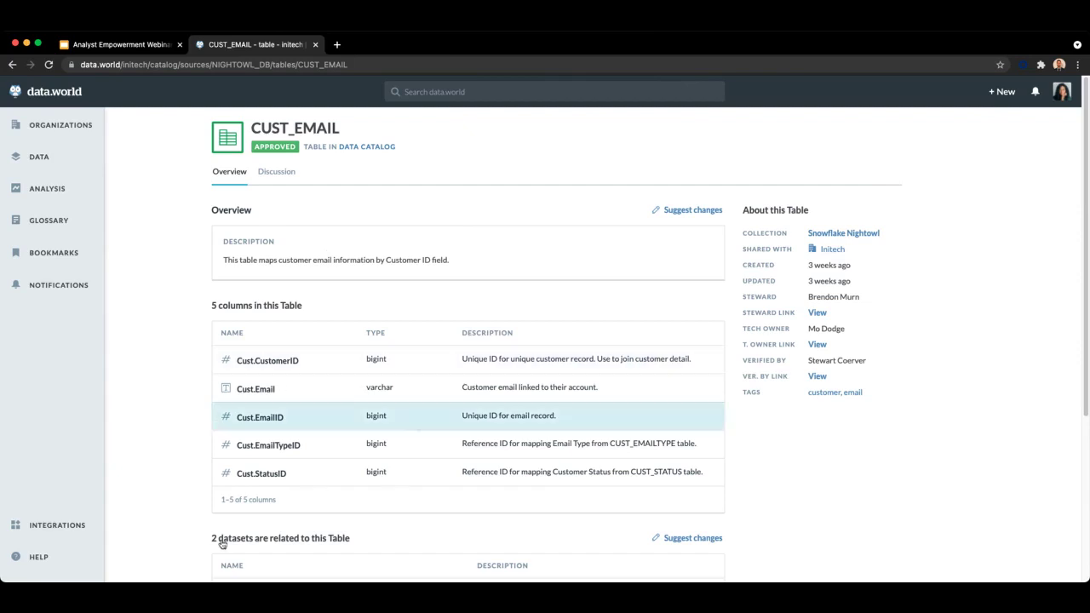
pyautogui.scroll(-2, 197, 534)
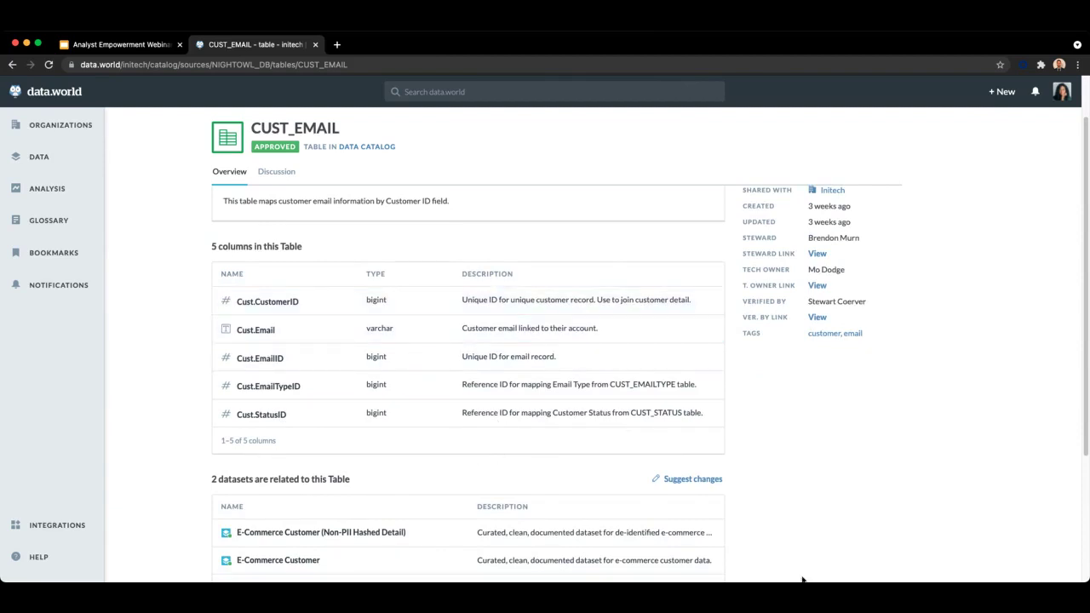
pyautogui.scroll(-3, 802, 579)
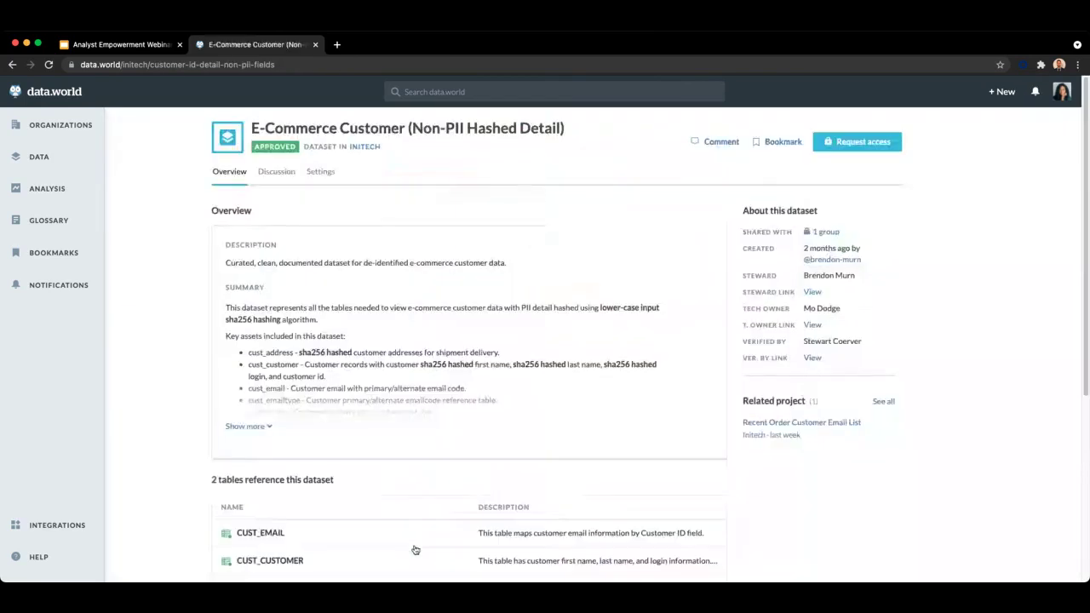
# Expand the non-PII customer dataset's full summary and review its key assets, referenced tables and file access.
pyautogui.click(244, 426)
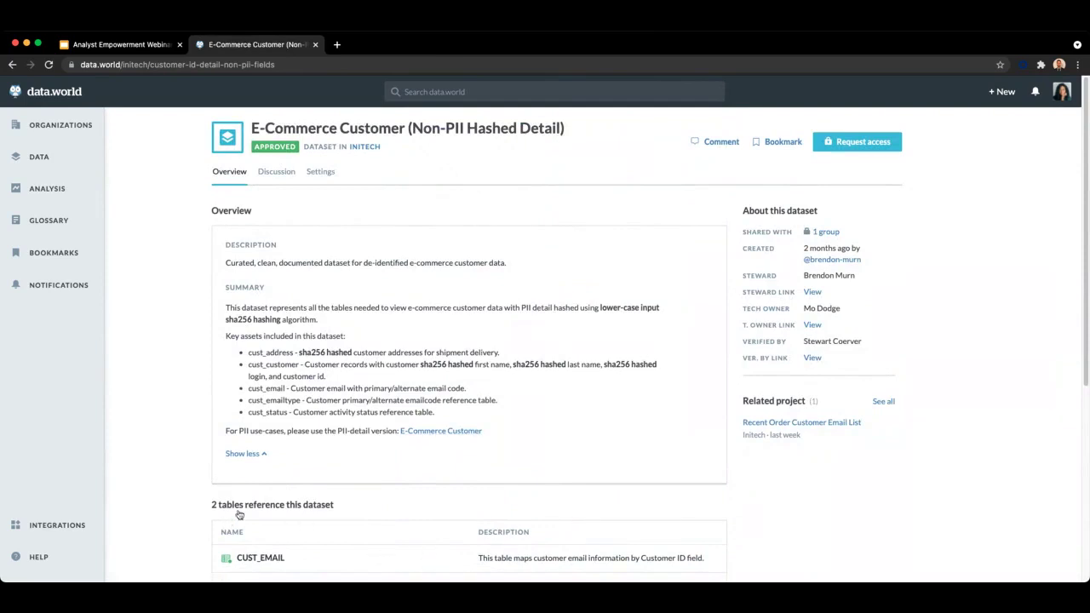
pyautogui.scroll(-3, 169, 546)
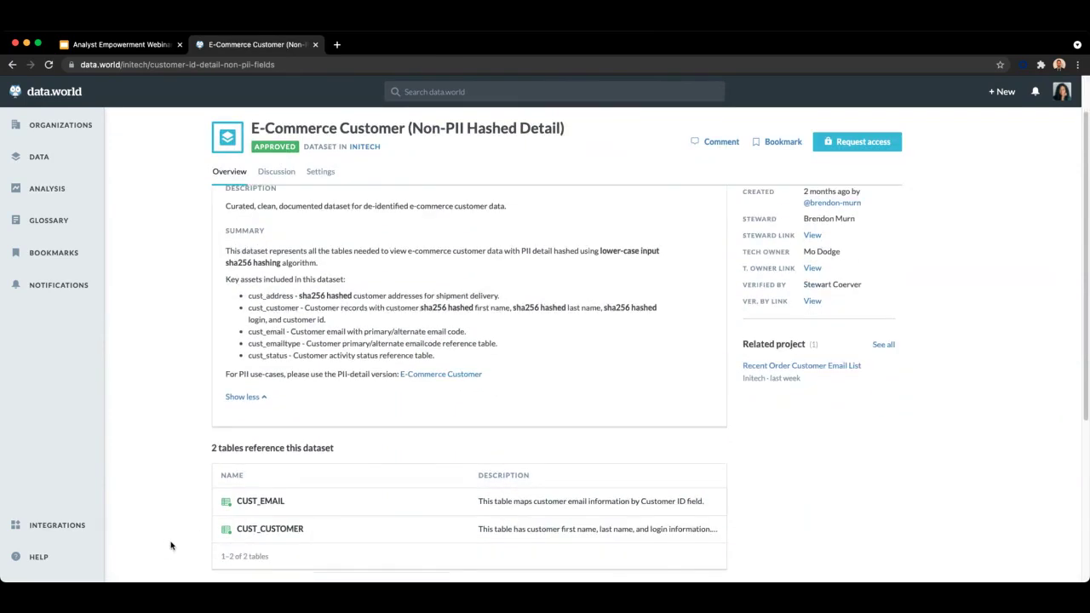
pyautogui.scroll(-1, 169, 545)
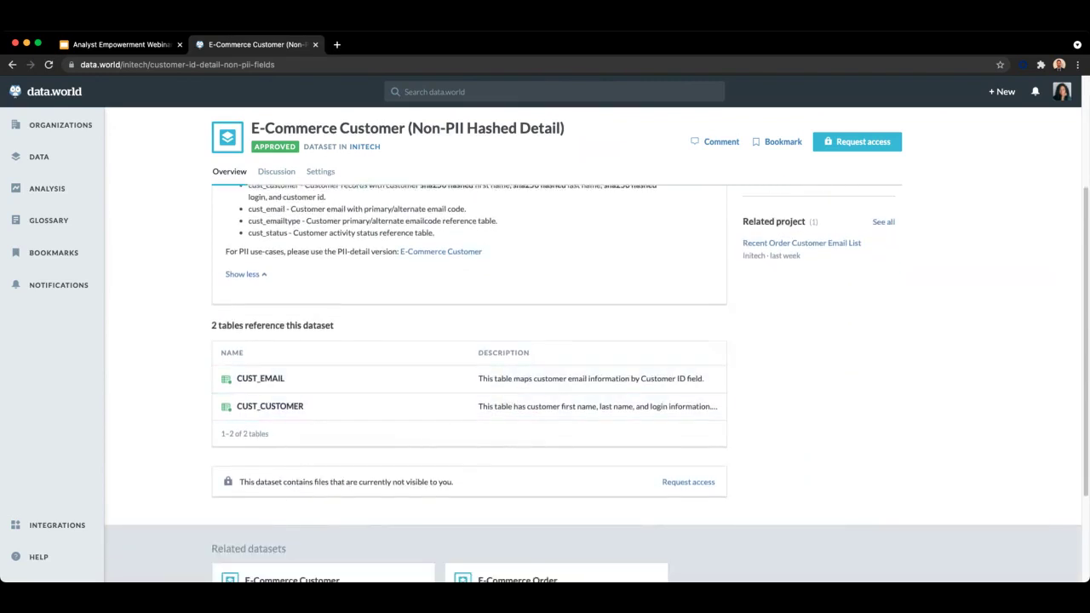
pyautogui.scroll(4, 267, 434)
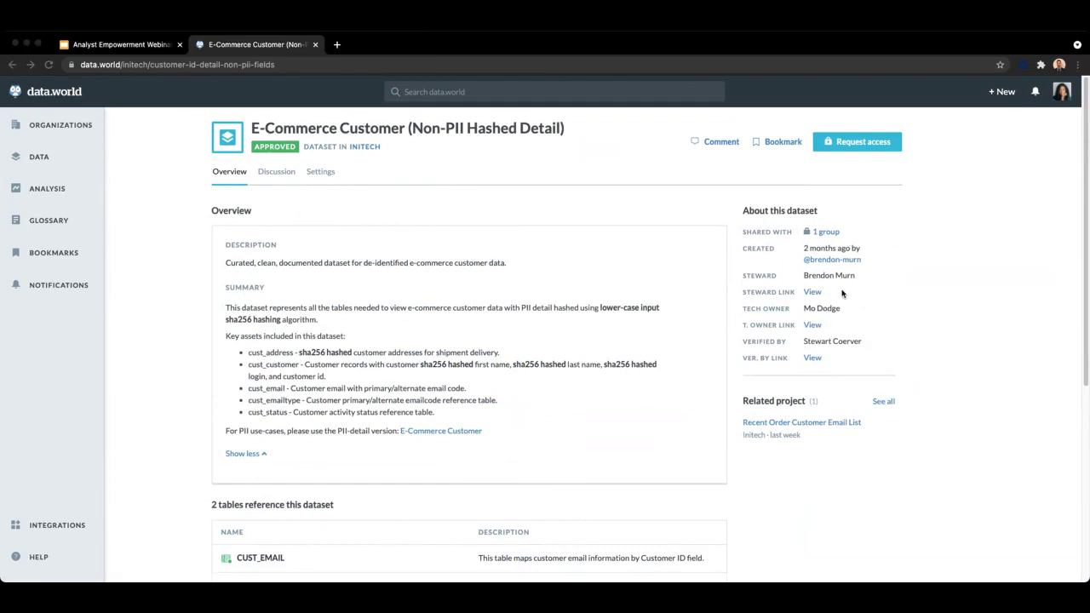
# Submit an access request for the non-PII customer dataset with the message "hi" and dismiss the confirmation.
pyautogui.click(858, 141)
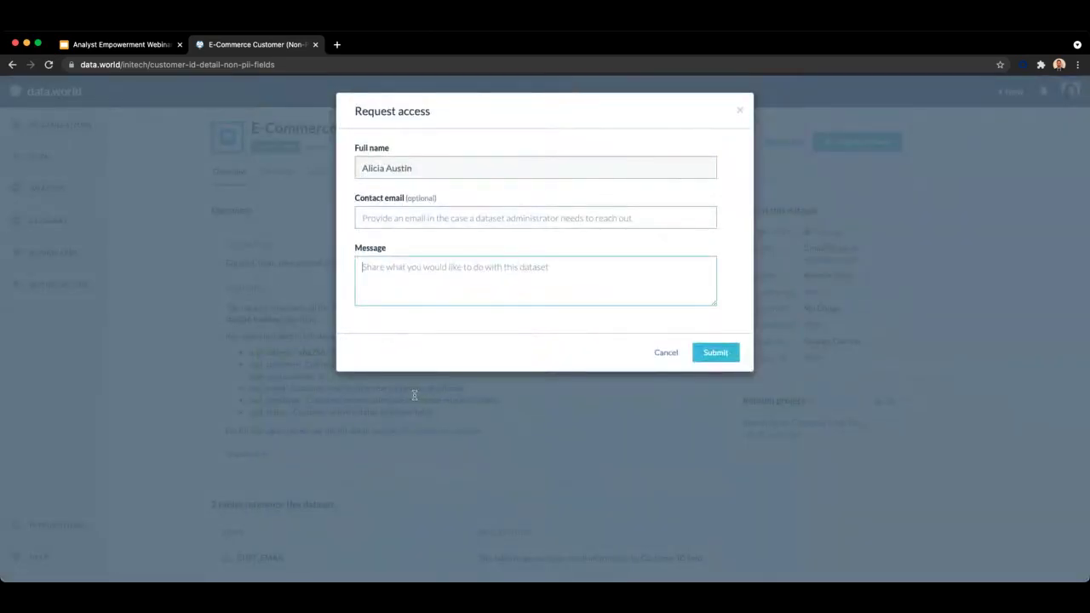
pyautogui.write('hi')
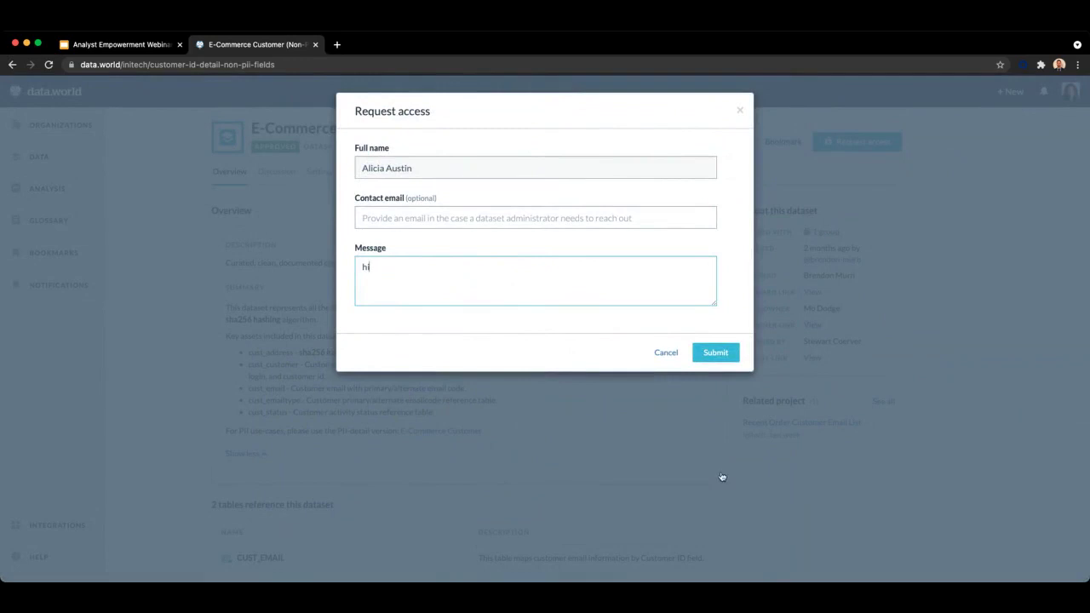
pyautogui.press('super+Return')
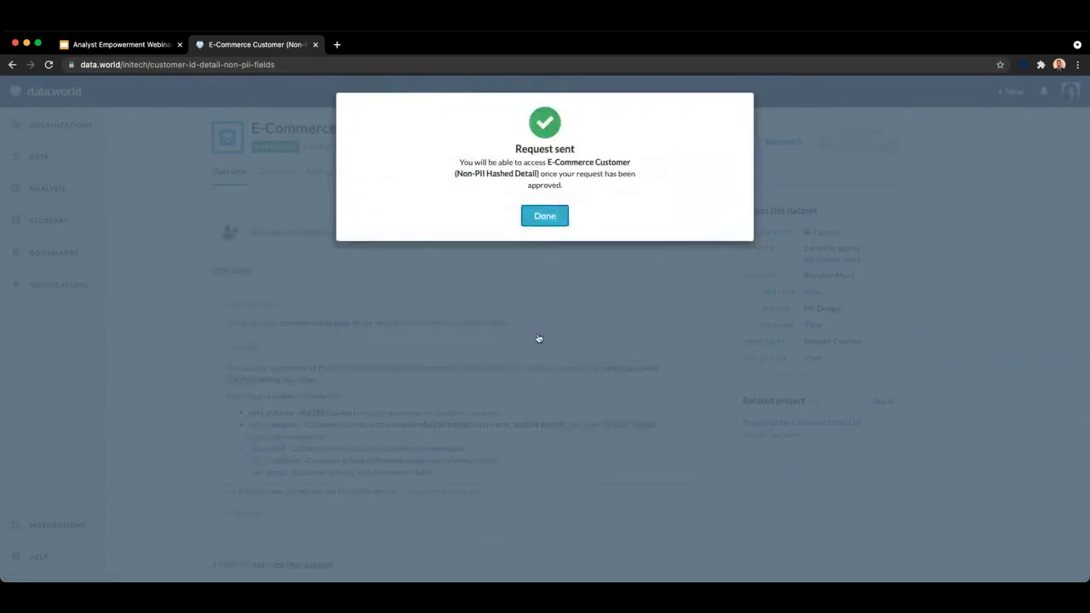
pyautogui.press('Return')
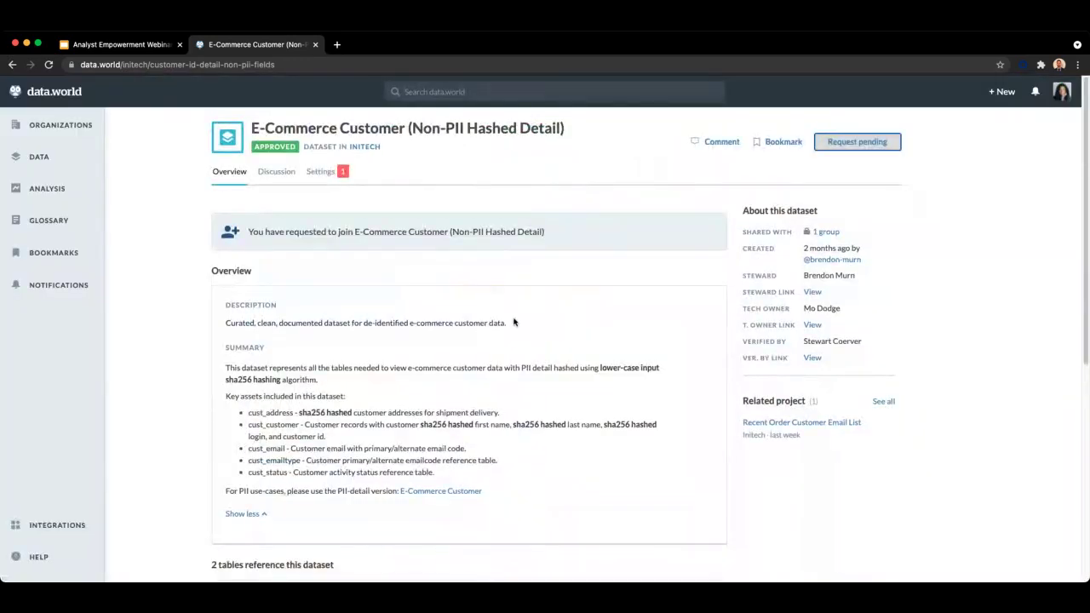
# Check the notifications for the dataset access approval, and reload the dataset page to apply the granted access.
pyautogui.press('super+Tab')
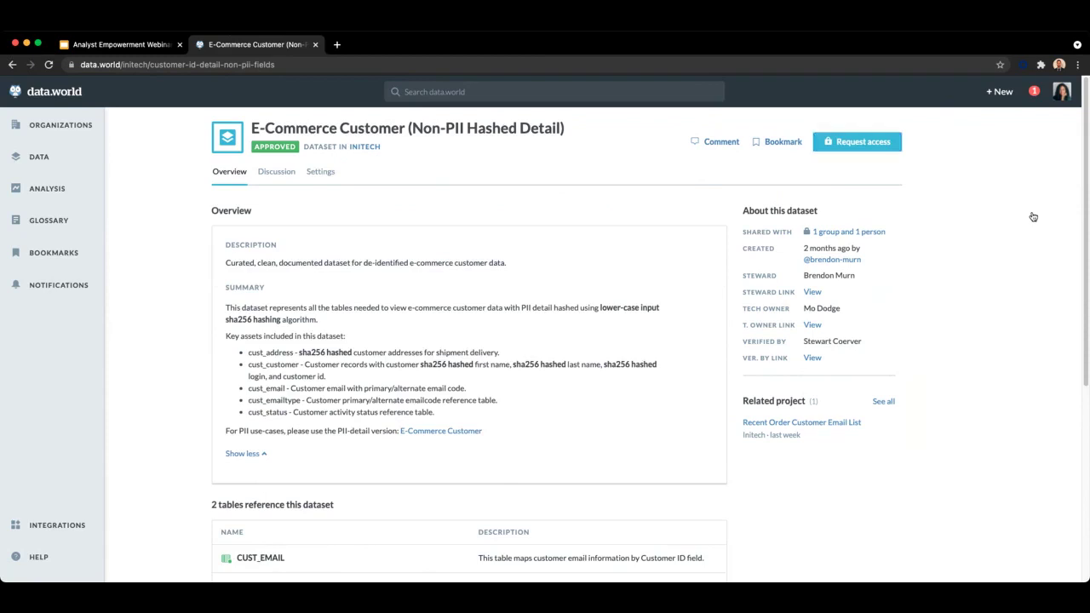
pyautogui.click(1034, 92)
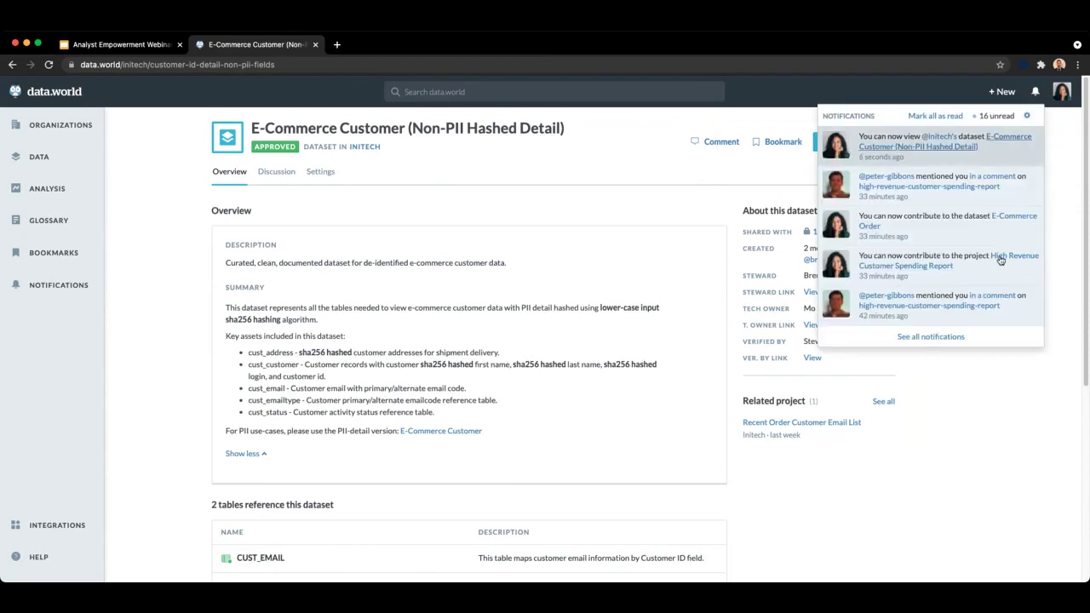
pyautogui.press('Escape')
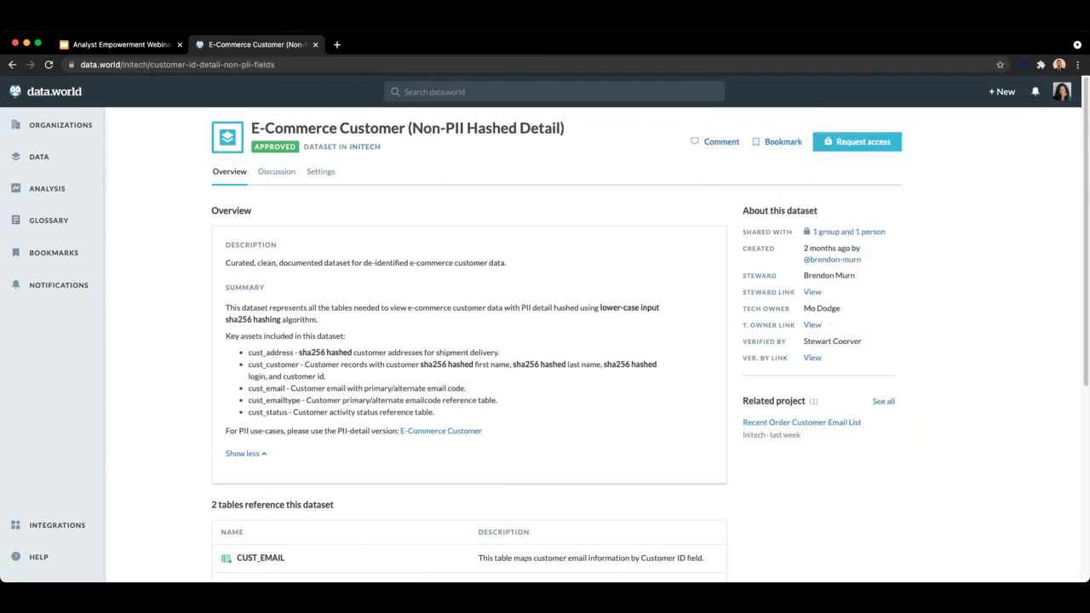
pyautogui.press('super+r')
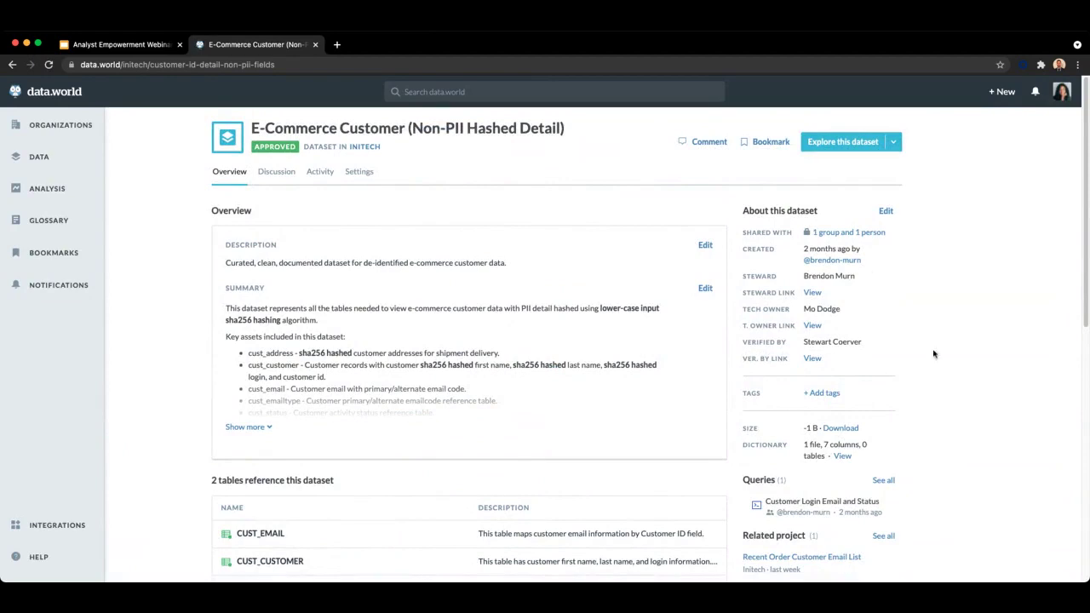
# Examine the De-Identified Customer ID Detail file's preview, including the cust_customerid and cust_email column details.
pyautogui.scroll(-2, 923, 414)
pyautogui.scroll(-5, 170, 559)
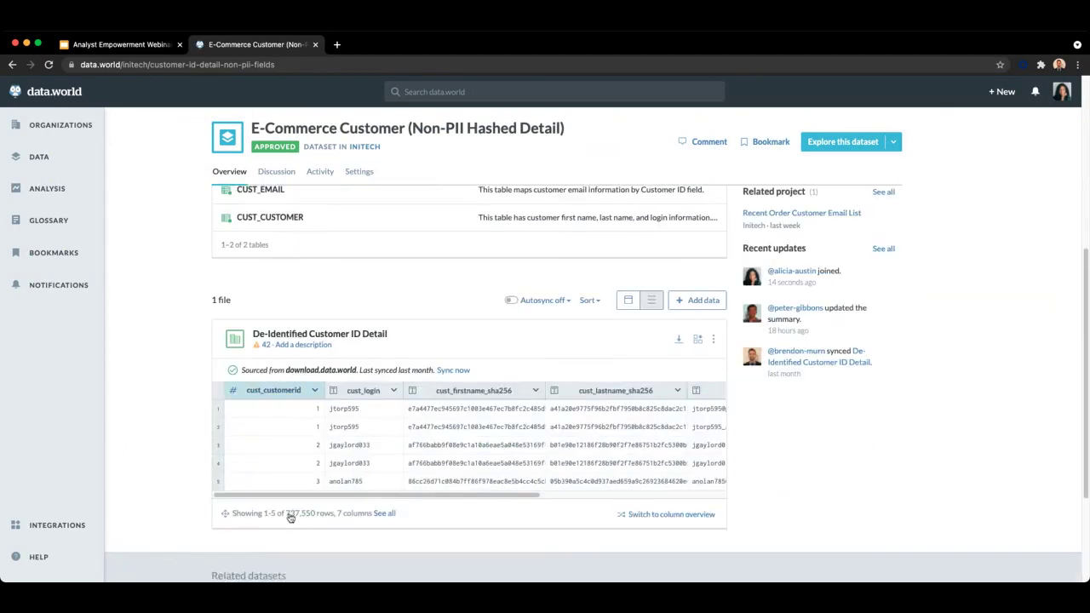
pyautogui.moveTo(233, 517)
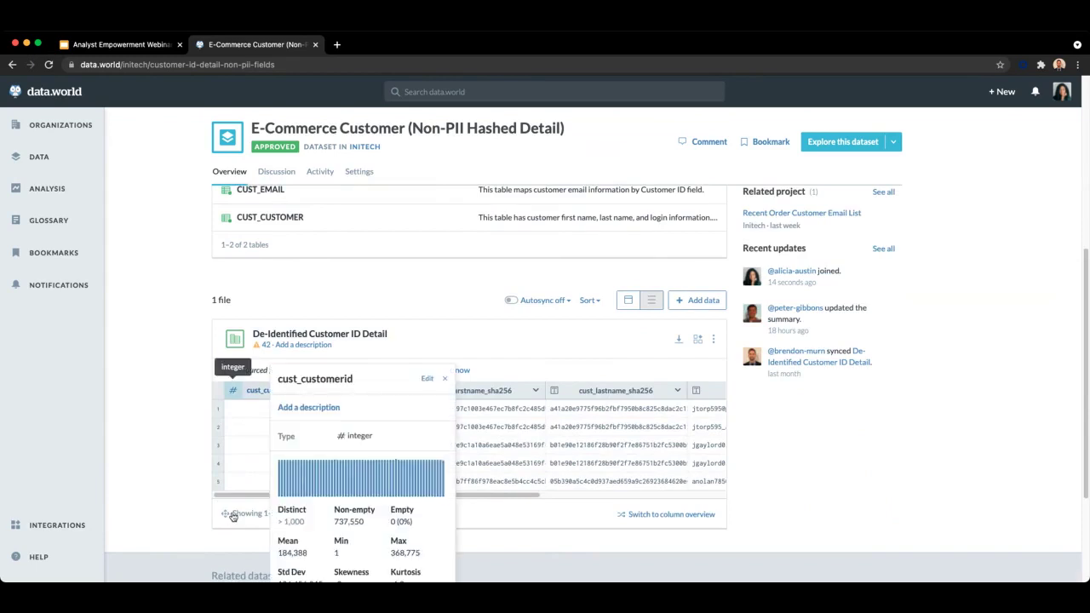
pyautogui.hscroll(5, 469, 443)
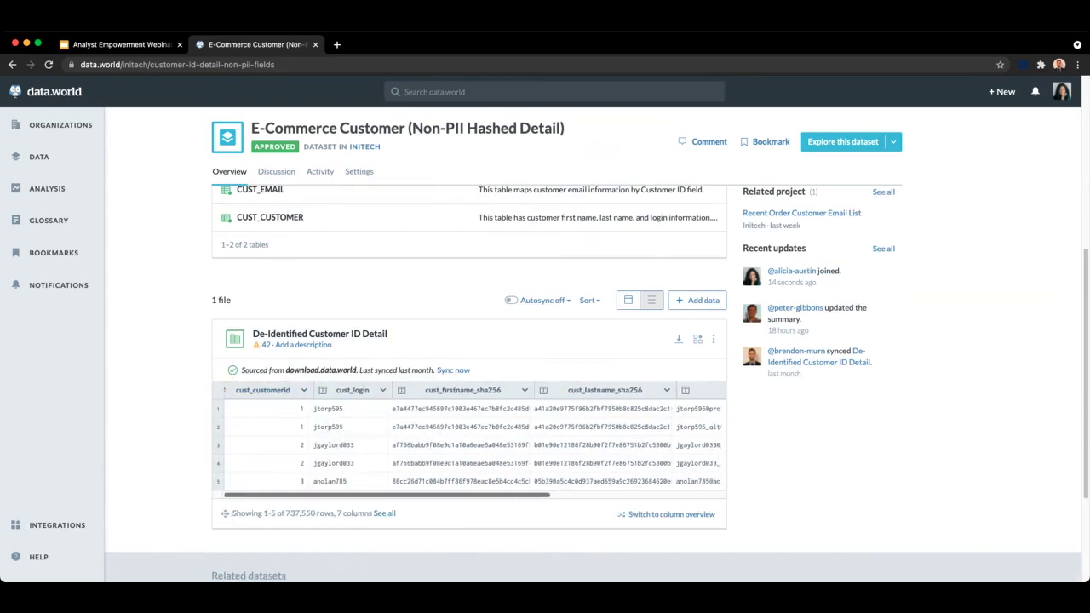
pyautogui.hscroll(2, 418, 518)
pyautogui.moveTo(412, 516)
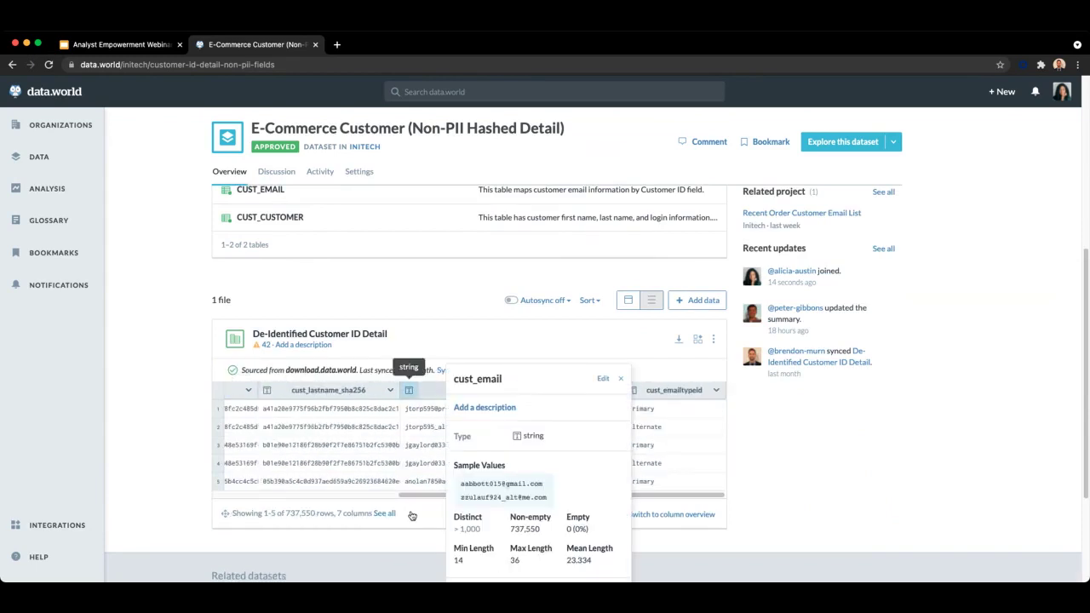
pyautogui.scroll(-2, 412, 517)
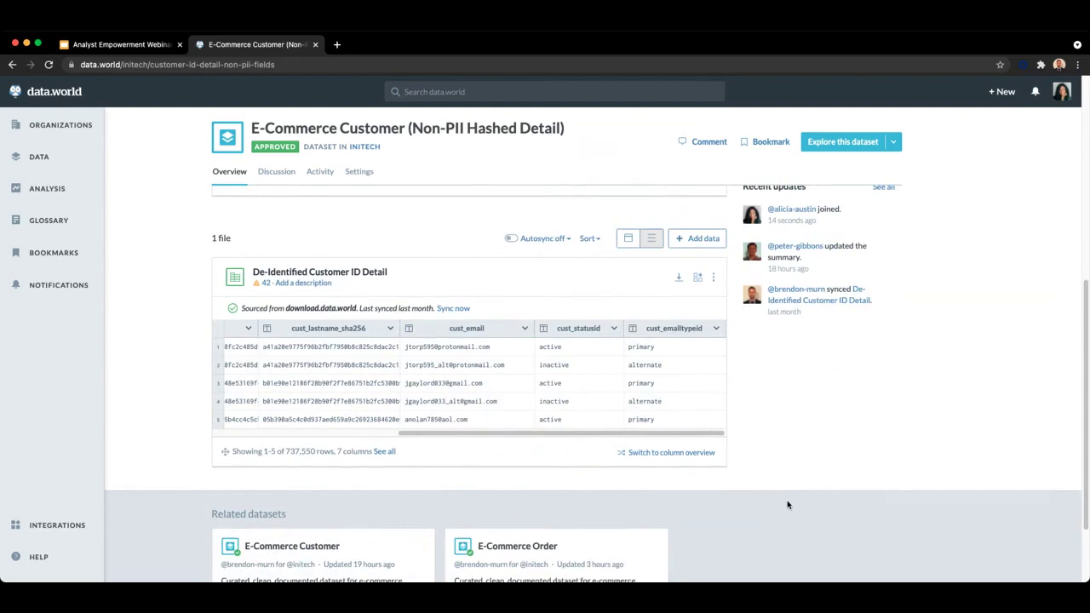
pyautogui.scroll(5, 902, 560)
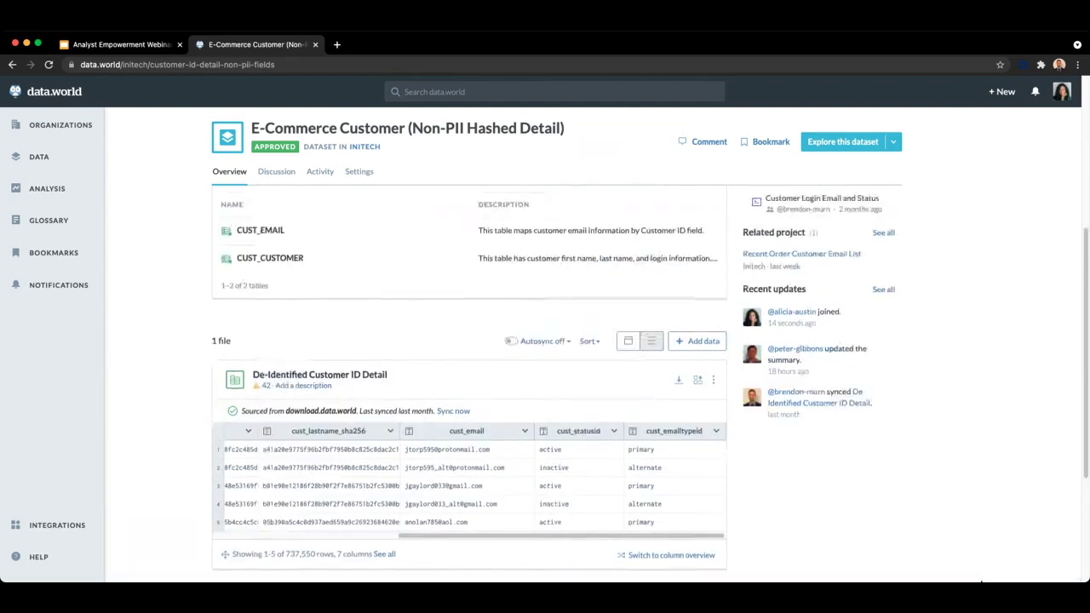
pyautogui.scroll(3, 982, 582)
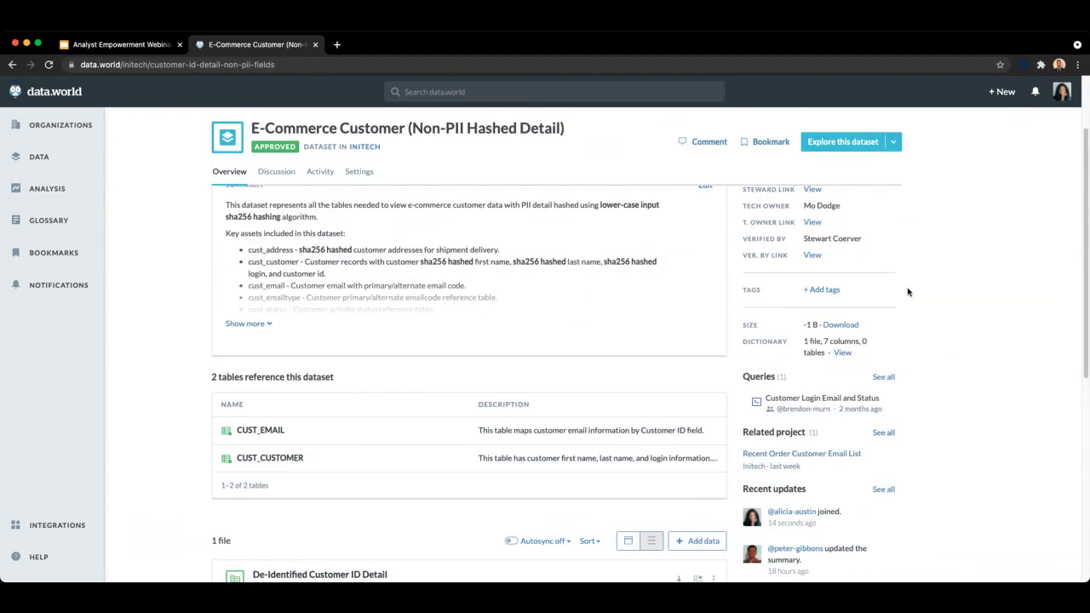
# Review the dataset's project options and open the related Recent Order Customer Email List project.
pyautogui.click(893, 141)
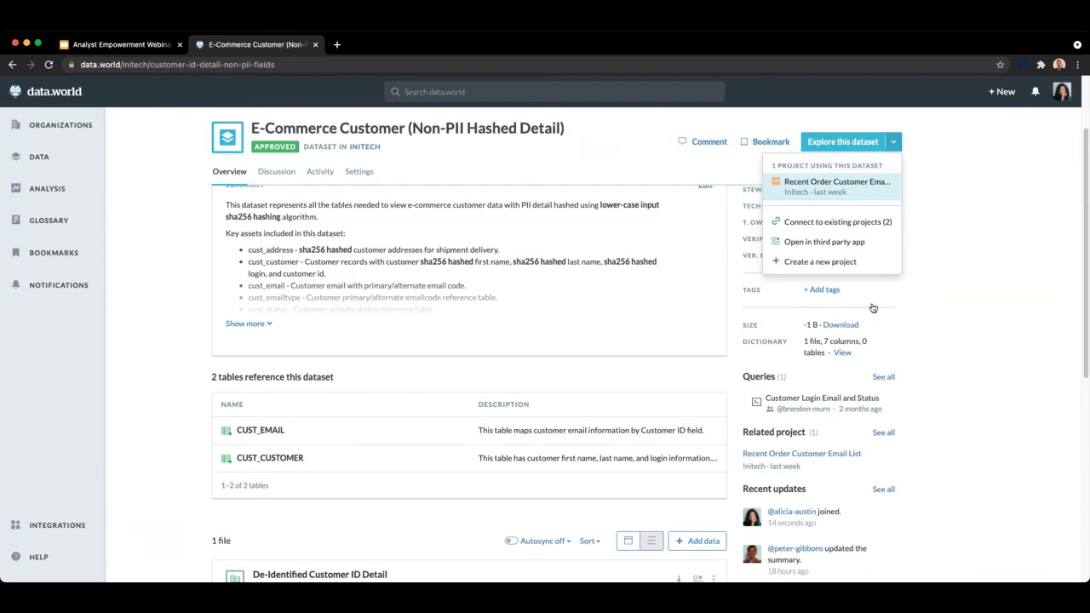
pyautogui.click(942, 432)
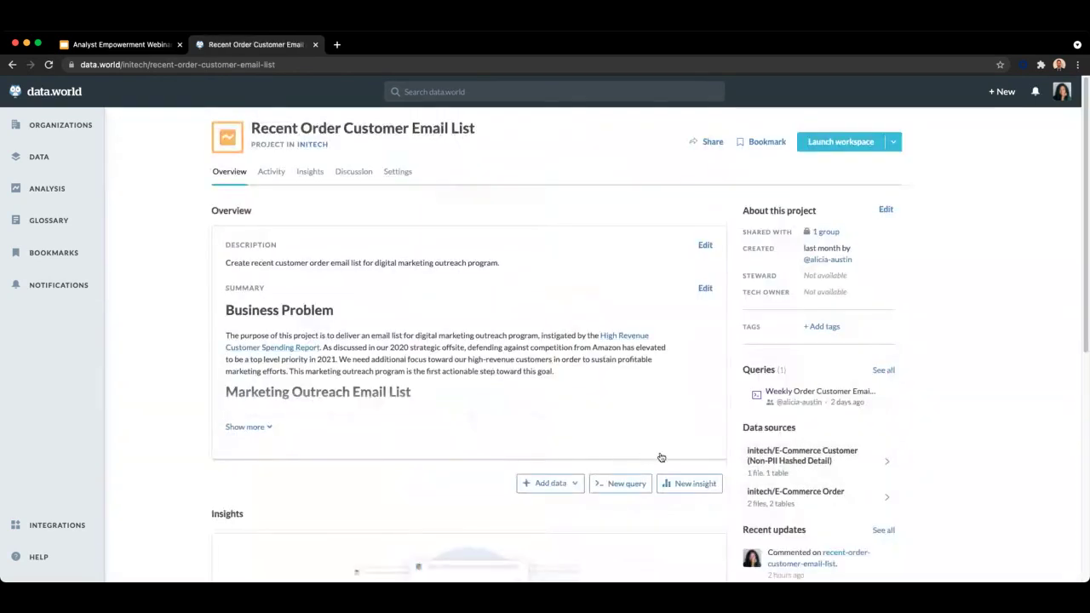
pyautogui.click(1002, 91)
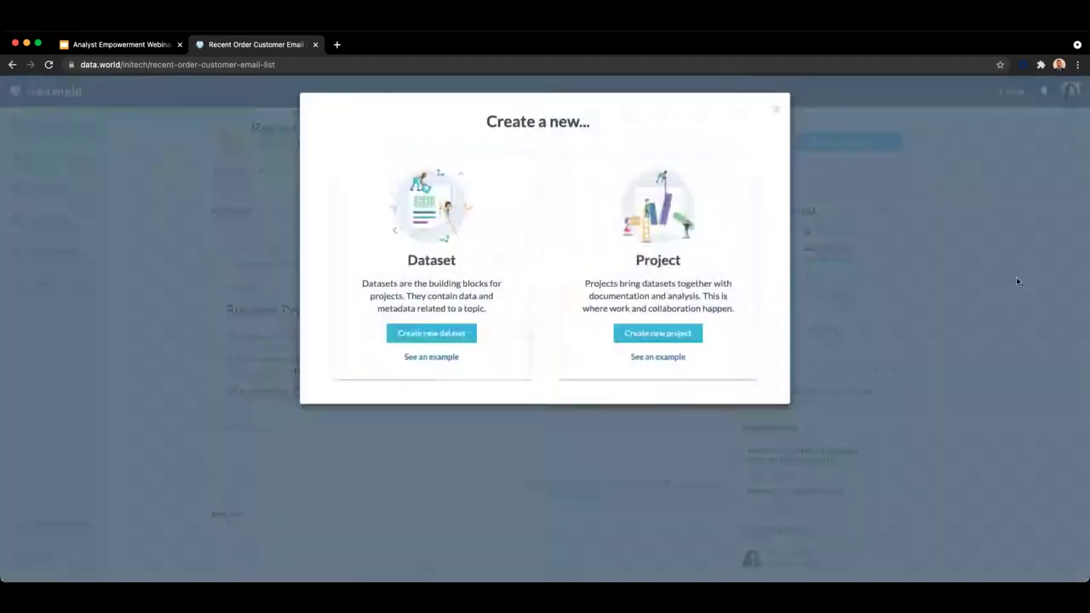
pyautogui.click(658, 333)
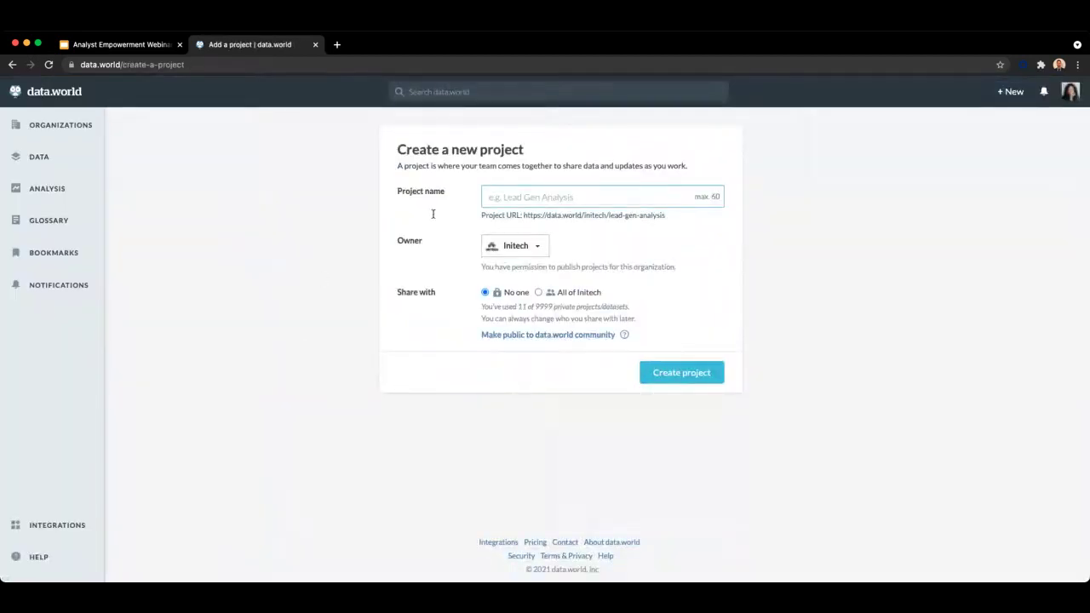
pyautogui.press('/')
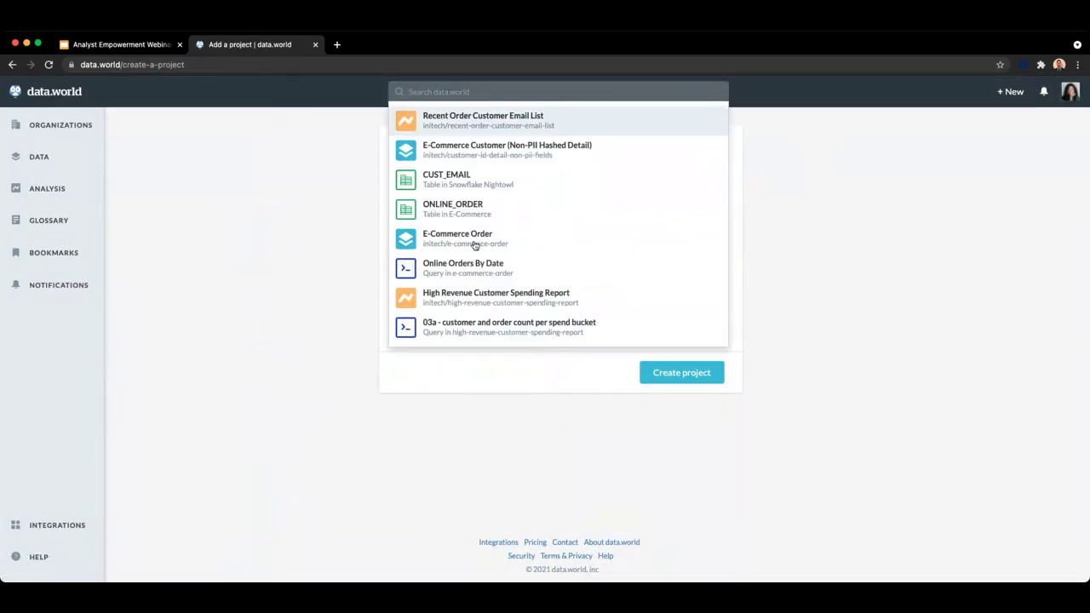
pyautogui.press('Return')
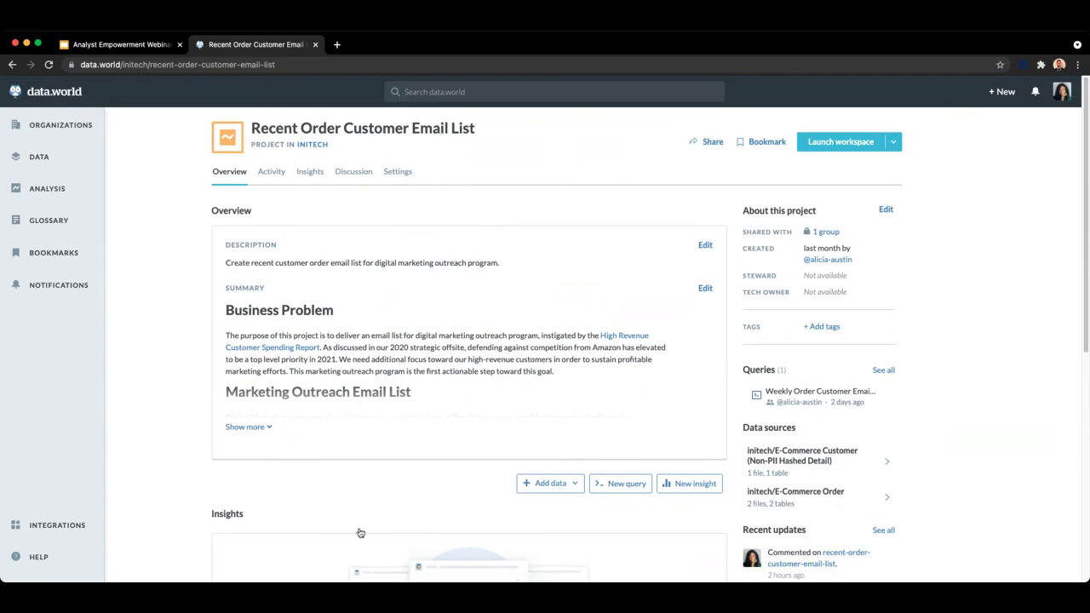
# Launch the project's workspace, review the content types that can be added, and open the Weekly Order Customer Email List query.
pyautogui.click(841, 141)
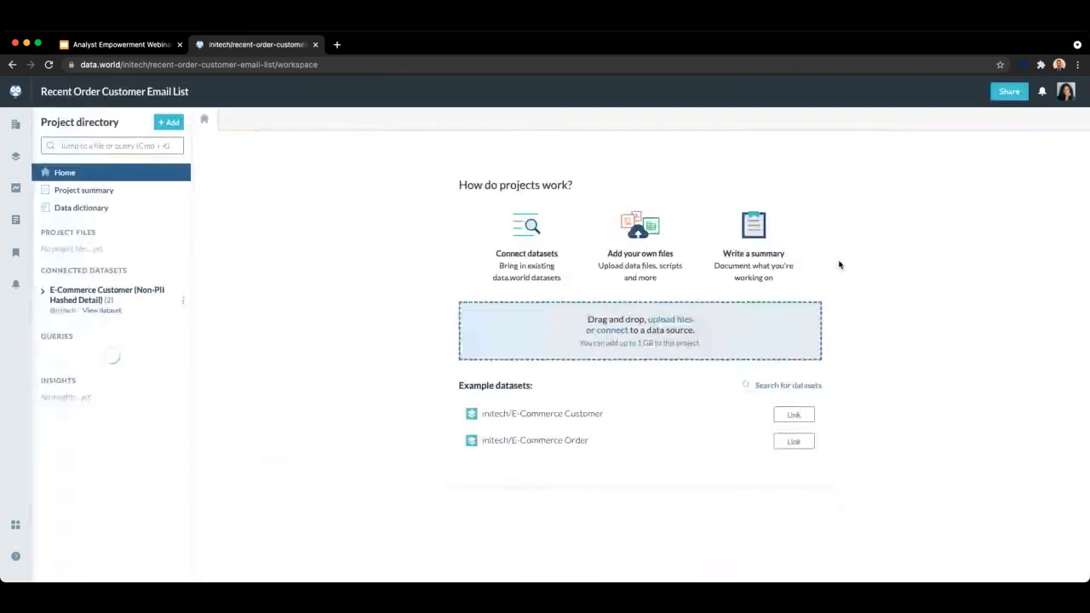
pyautogui.click(168, 122)
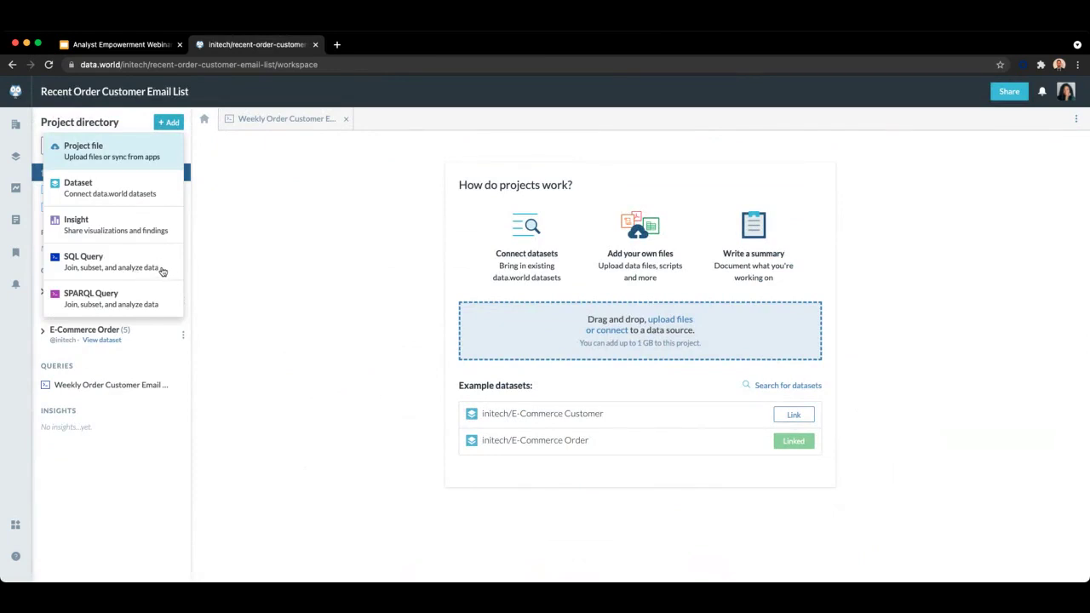
pyautogui.click(145, 322)
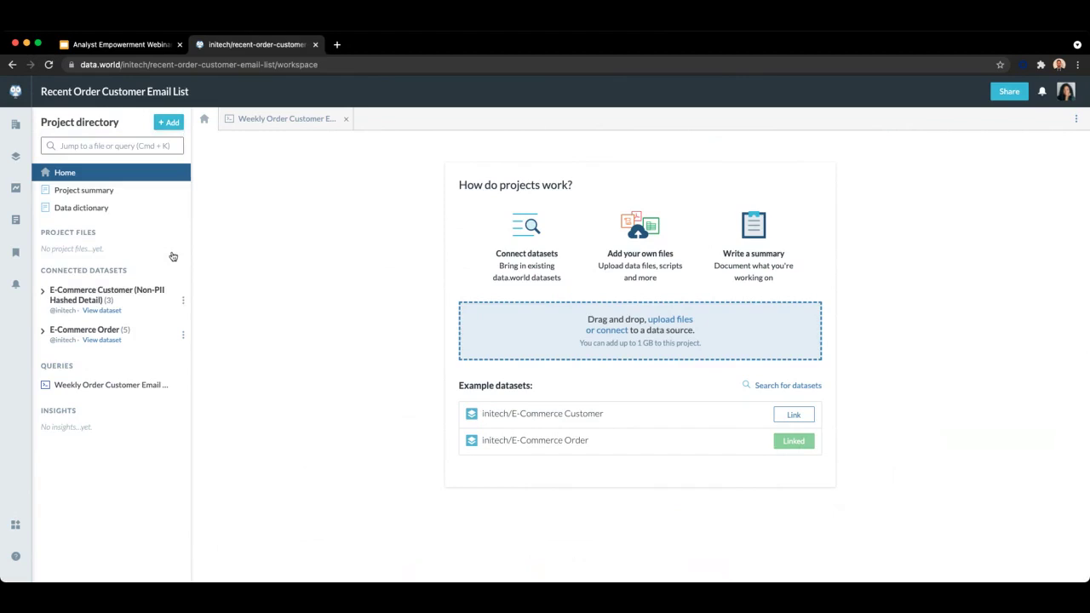
pyautogui.click(130, 305)
pyautogui.click(110, 385)
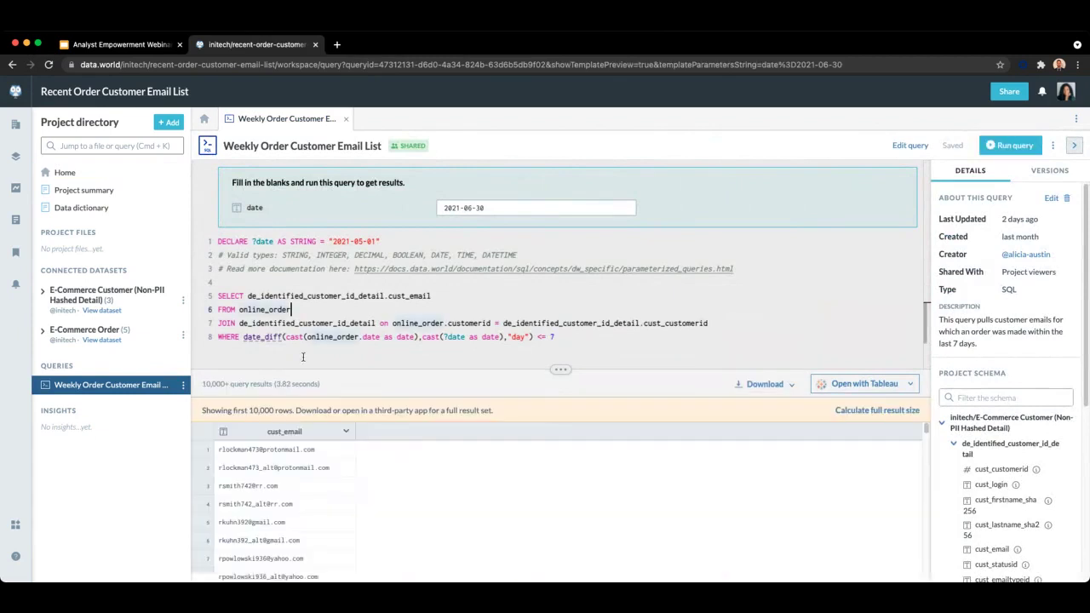
# Add a new SQL query to the project and insert the sample query template statement.
pyautogui.click(168, 122)
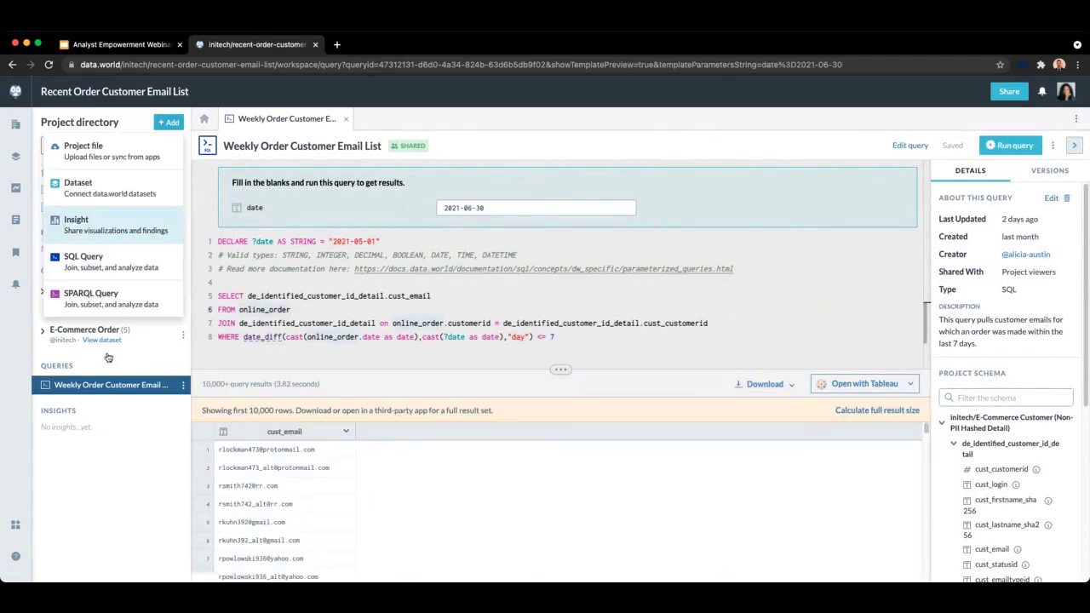
pyautogui.click(84, 262)
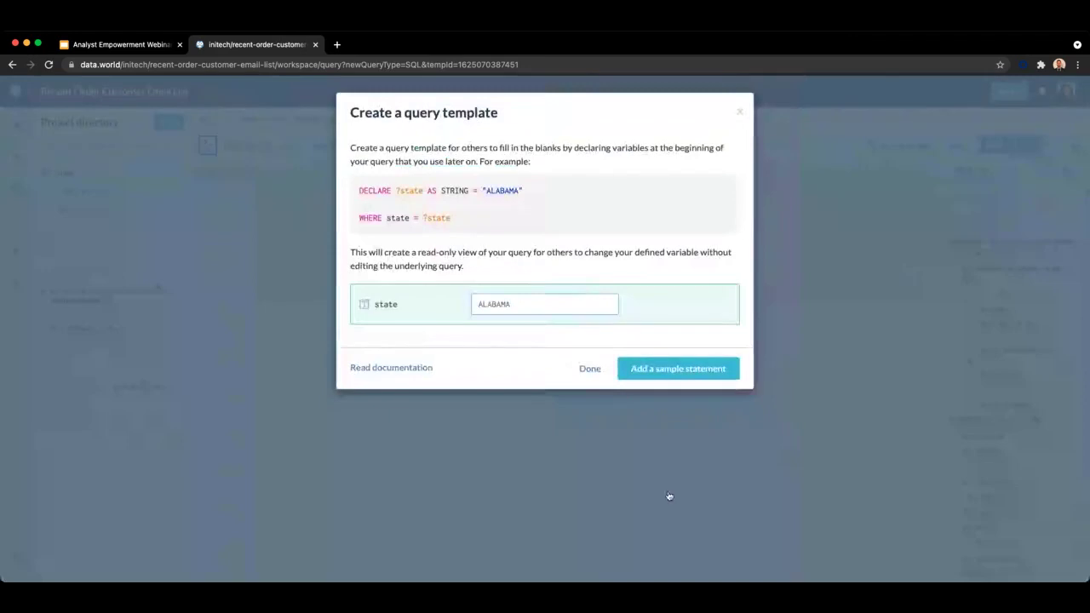
pyautogui.click(678, 368)
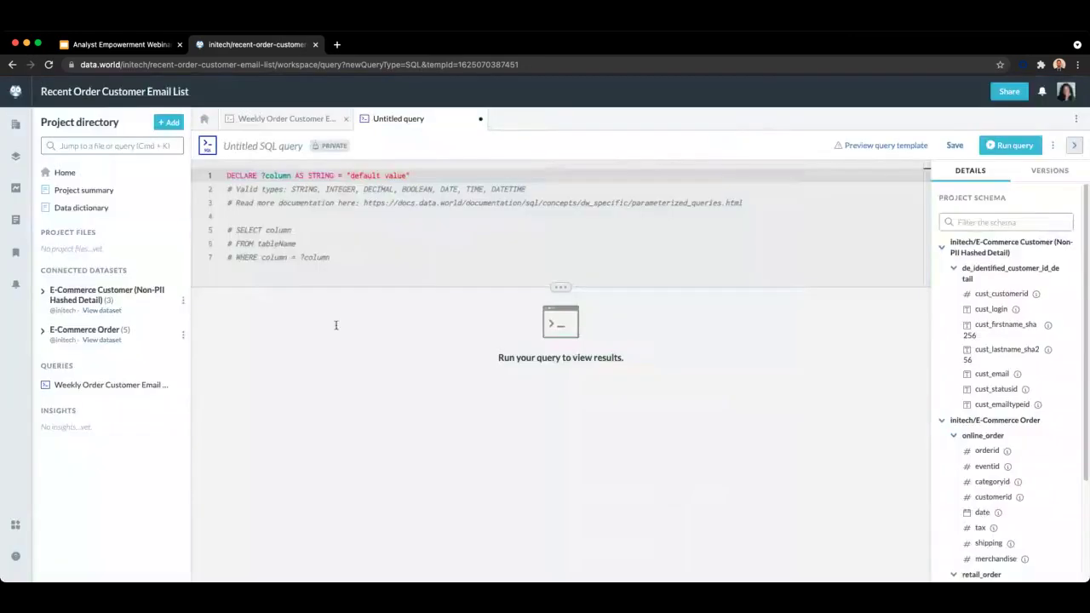
# Examine the sample template's commented SELECT, FROM and WHERE lines and its DECLARE variable statement.
pyautogui.moveTo(329, 257); pyautogui.dragTo(228, 230)
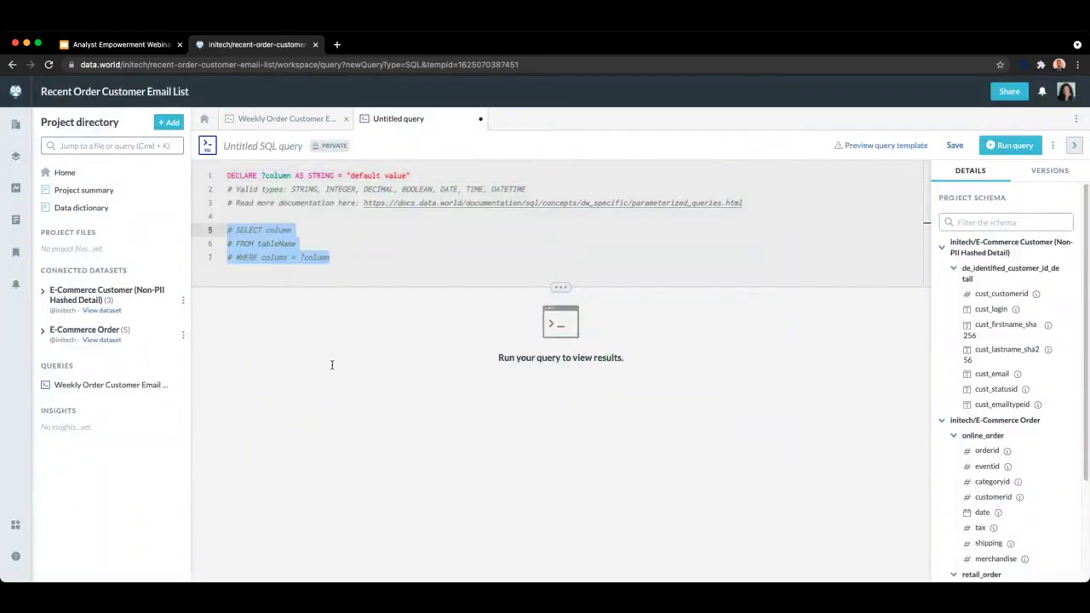
pyautogui.press('Up')
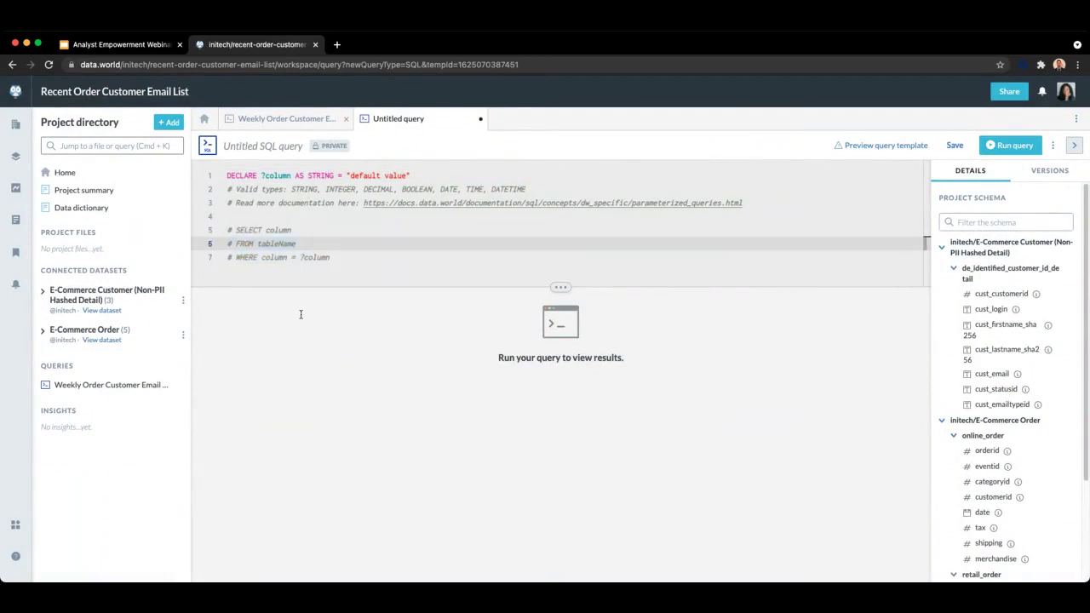
pyautogui.press('Up')
pyautogui.press('Up')
pyautogui.press('Up')
pyautogui.press('Up')
pyautogui.press('Up')
pyautogui.hotkey('alt', 'shift', 'Left')
pyautogui.press('End')
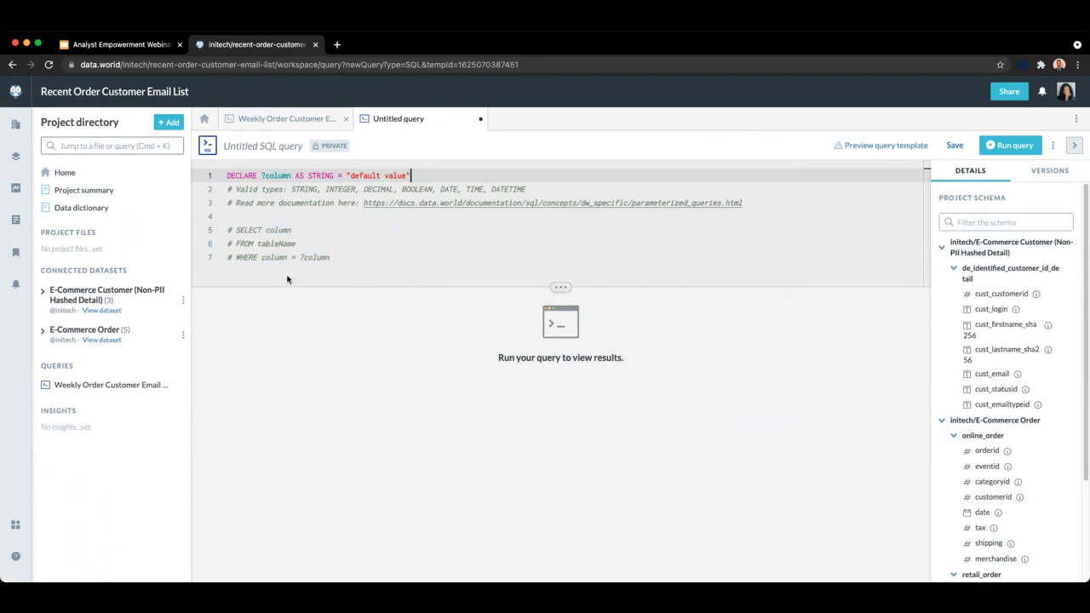
# Review the project summary in the workspace, and expand it on the project overview to view the embedded Weekly Order Customer Email List query.
pyautogui.click(83, 190)
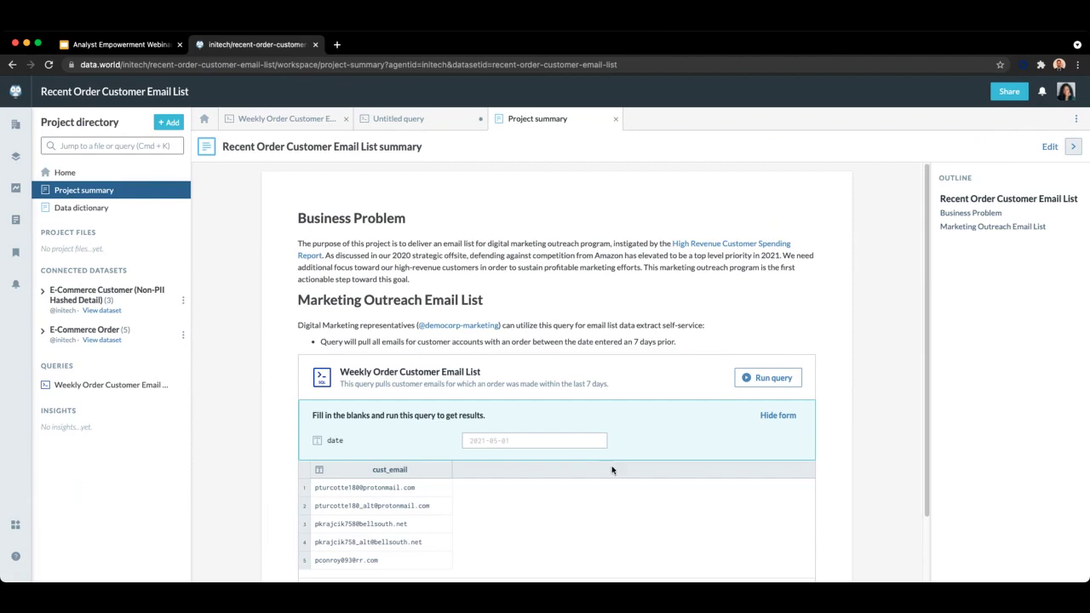
pyautogui.scroll(-3, 860, 503)
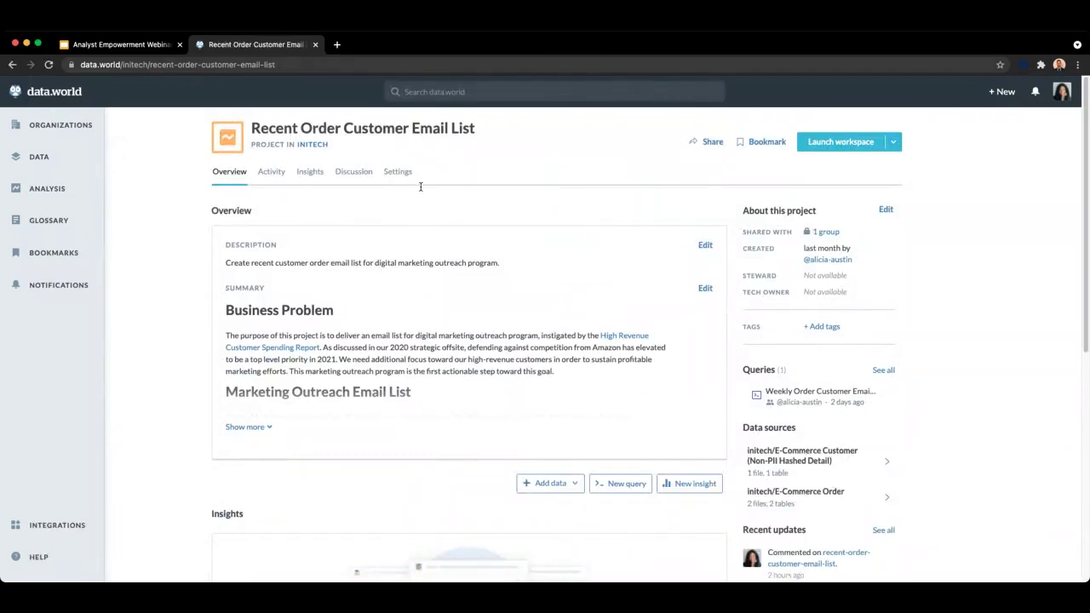
pyautogui.click(246, 427)
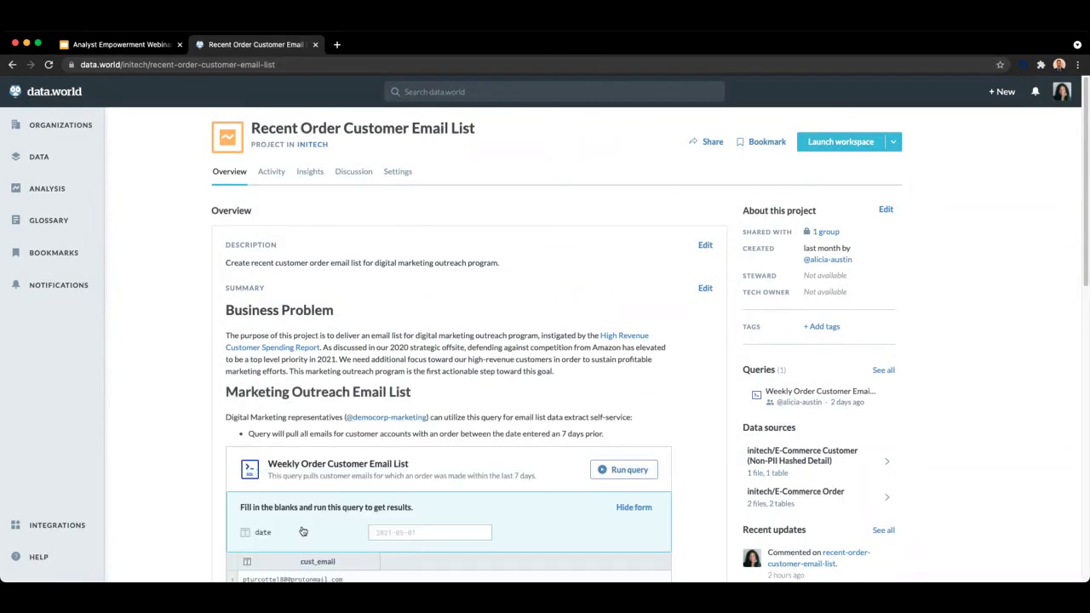
pyautogui.scroll(-3, 198, 514)
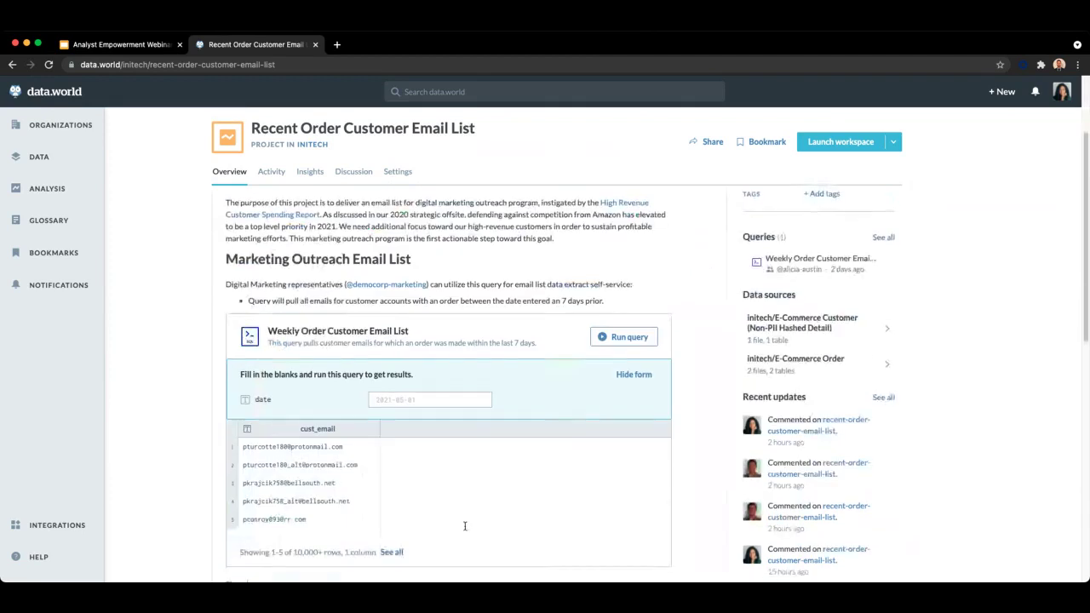
# Set the embedded Weekly Order Customer Email List query's date to 2021-03-01 and run it.
pyautogui.write('2021')
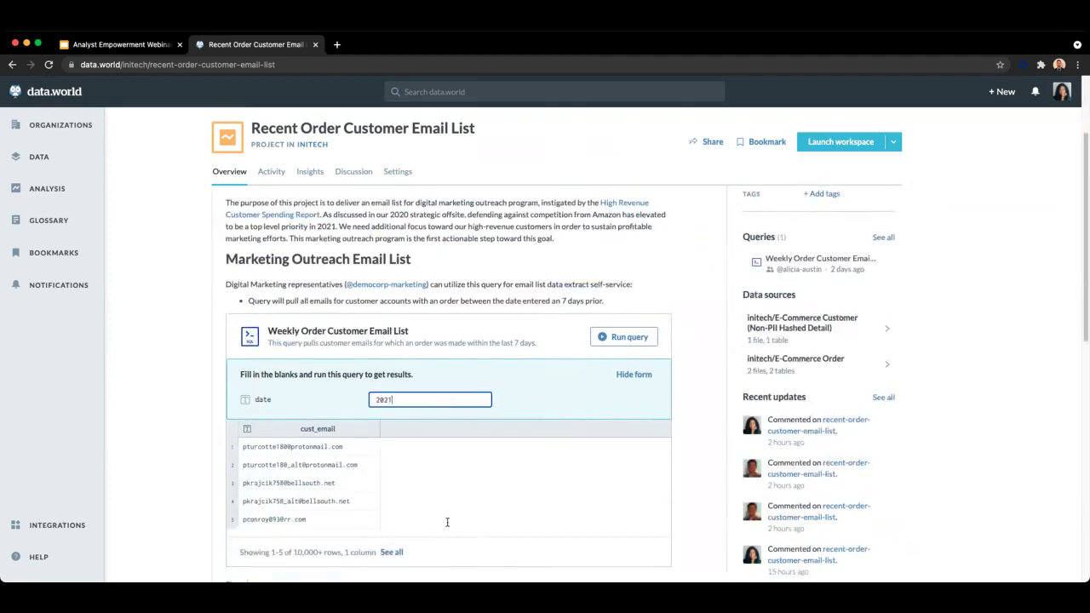
pyautogui.write('-03-01')
pyautogui.press('Return')
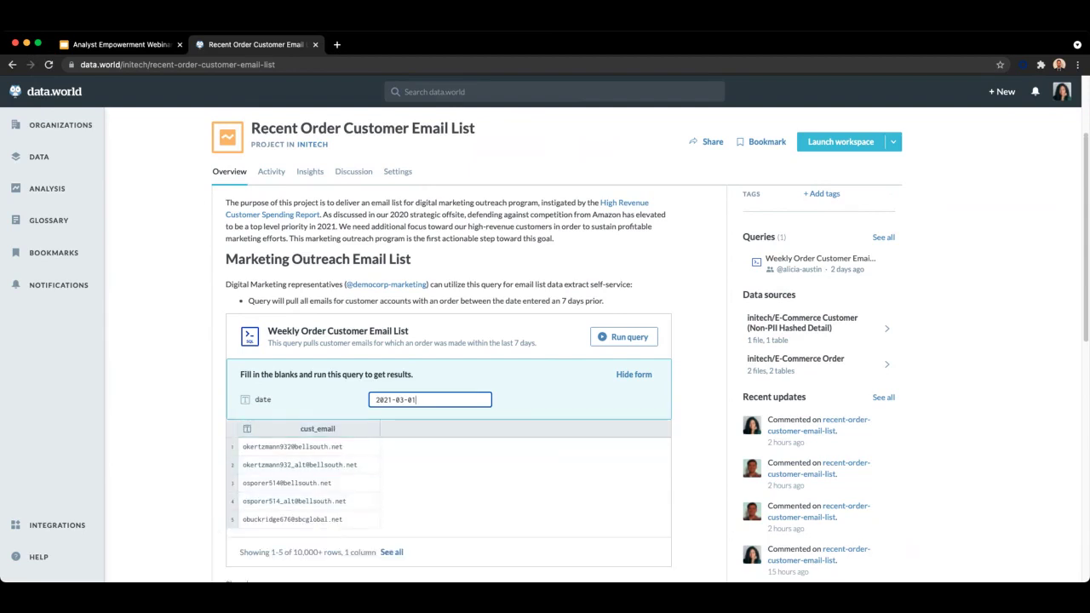
pyautogui.scroll(-1, 315, 511)
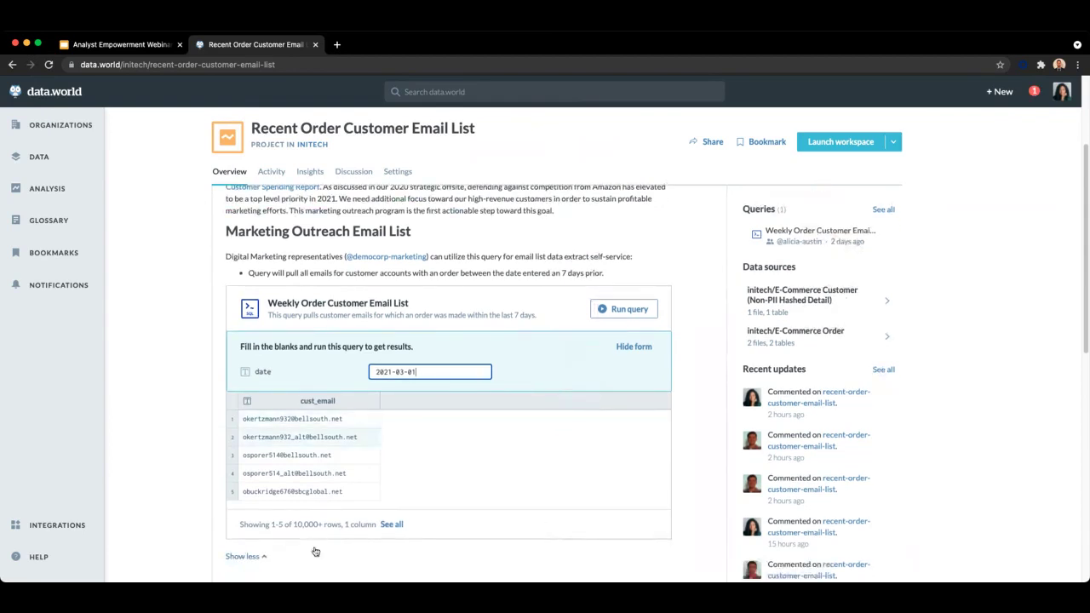
# Open the Weekly Order Customer Email List query in the workspace and review its options for downloading and sharing the results.
pyautogui.click(337, 303)
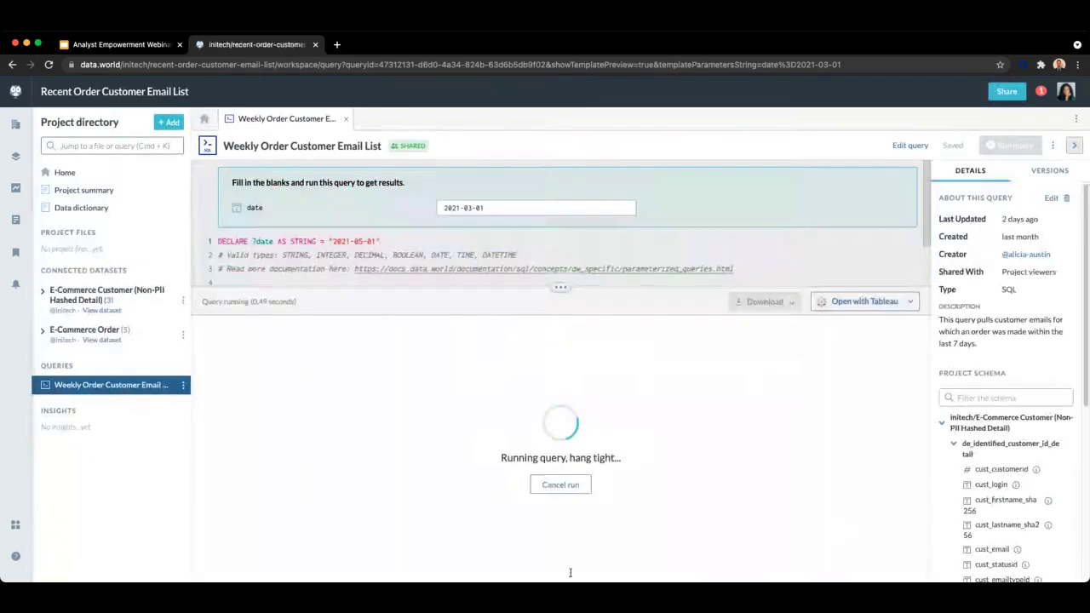
pyautogui.click(911, 431)
pyautogui.click(912, 431)
pyautogui.click(795, 431)
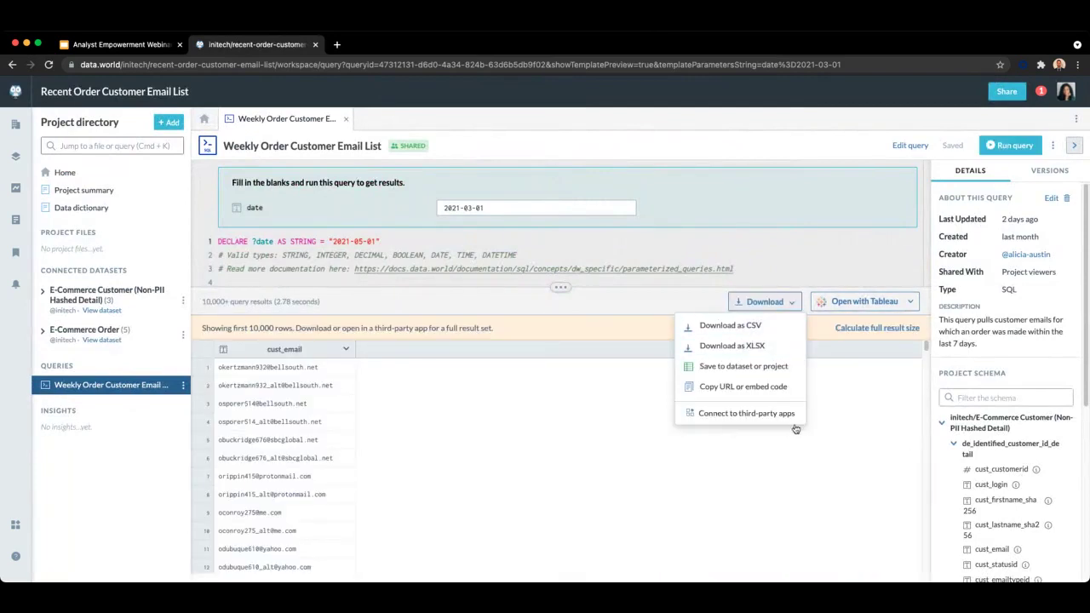
pyautogui.click(796, 429)
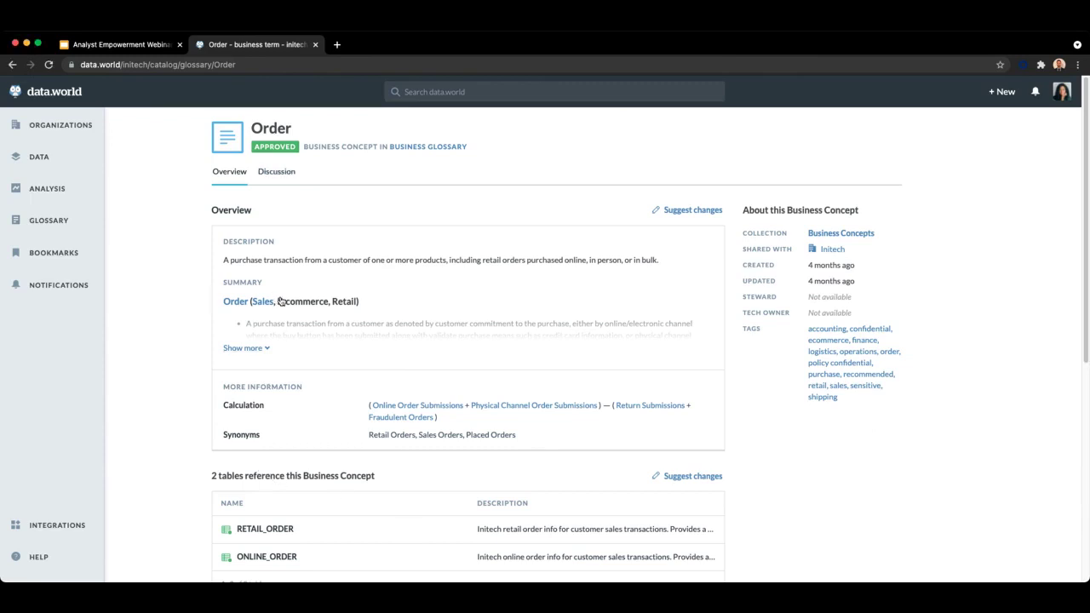
# Expand the Order business concept's summary in the glossary and read its definition and the Delivered, Paid and Fulfilled Order disambiguations.
pyautogui.press('Tab')
pyautogui.press('Tab')
pyautogui.press('Tab')
pyautogui.press('Tab')
pyautogui.press('Return')
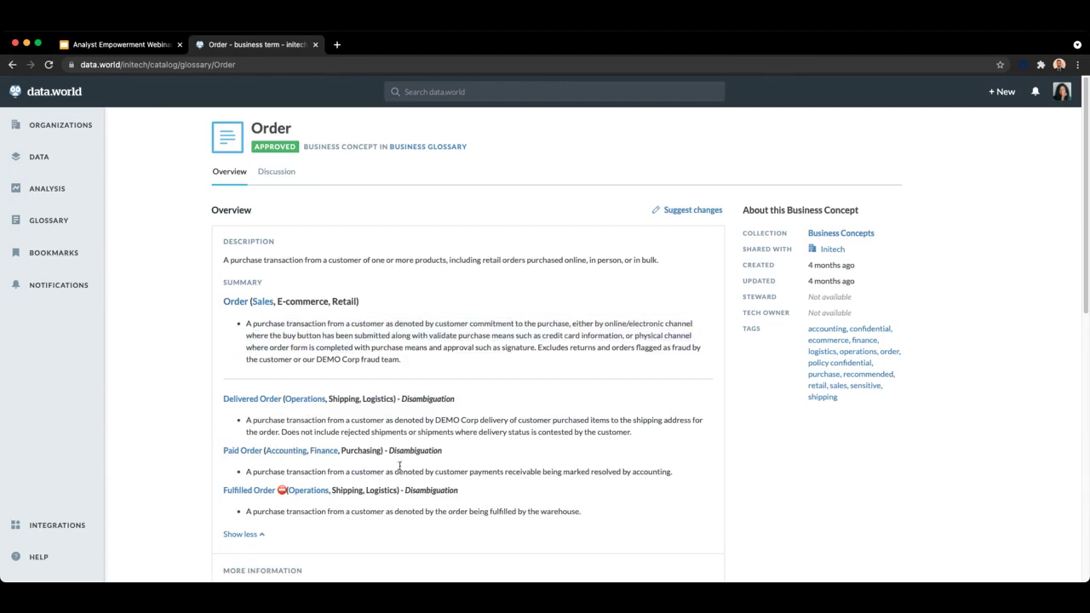
pyautogui.scroll(-2, 442, 481)
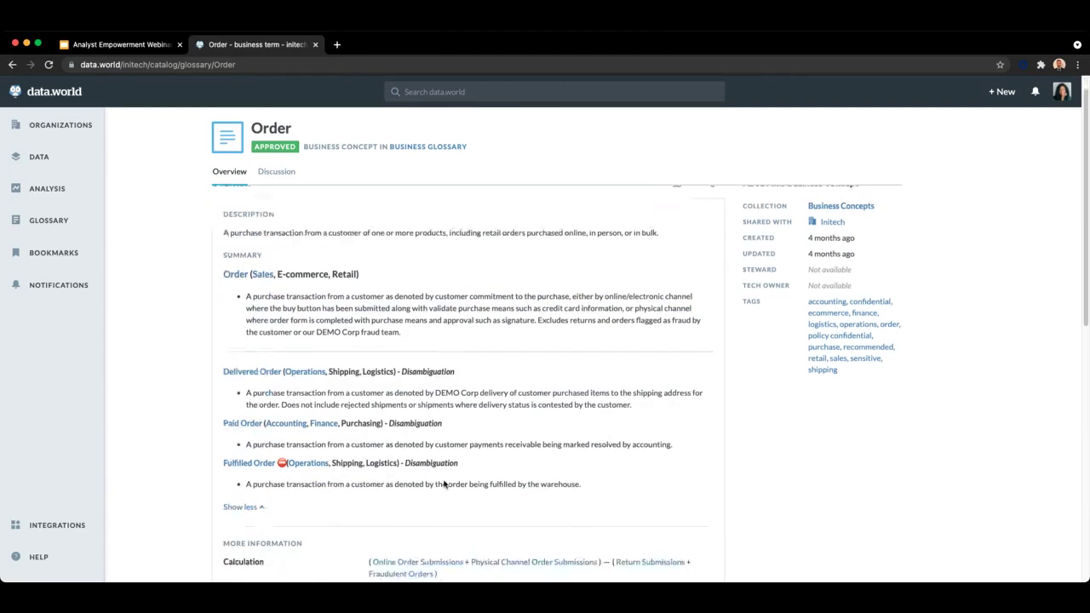
pyautogui.scroll(1, 468, 504)
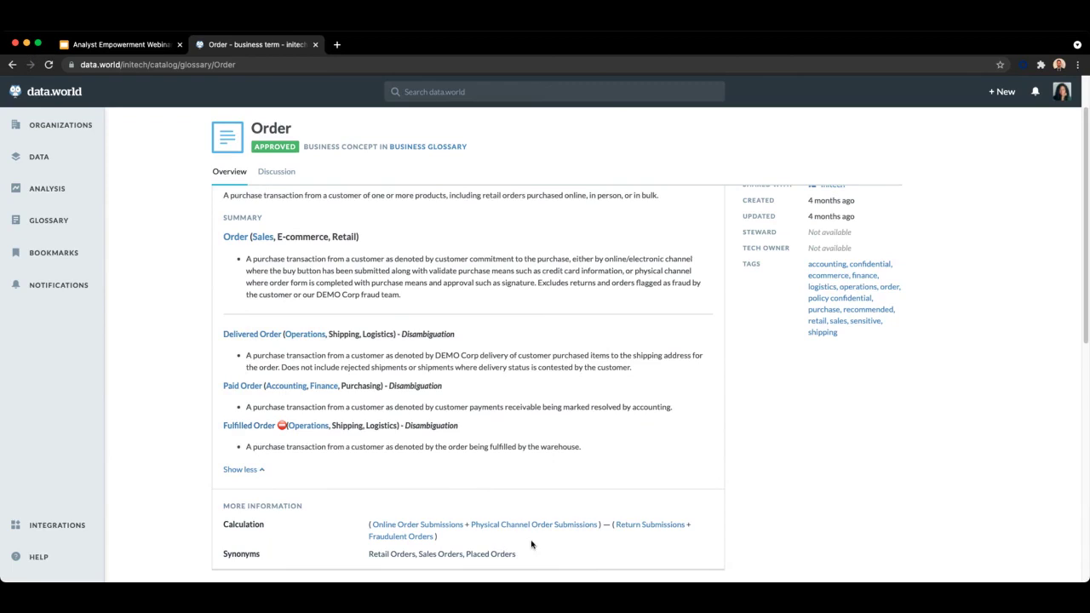
# Review the Order concept's calculation, synonyms, referencing tables and related business concepts.
pyautogui.scroll(-2, 523, 545)
pyautogui.scroll(-3, 483, 542)
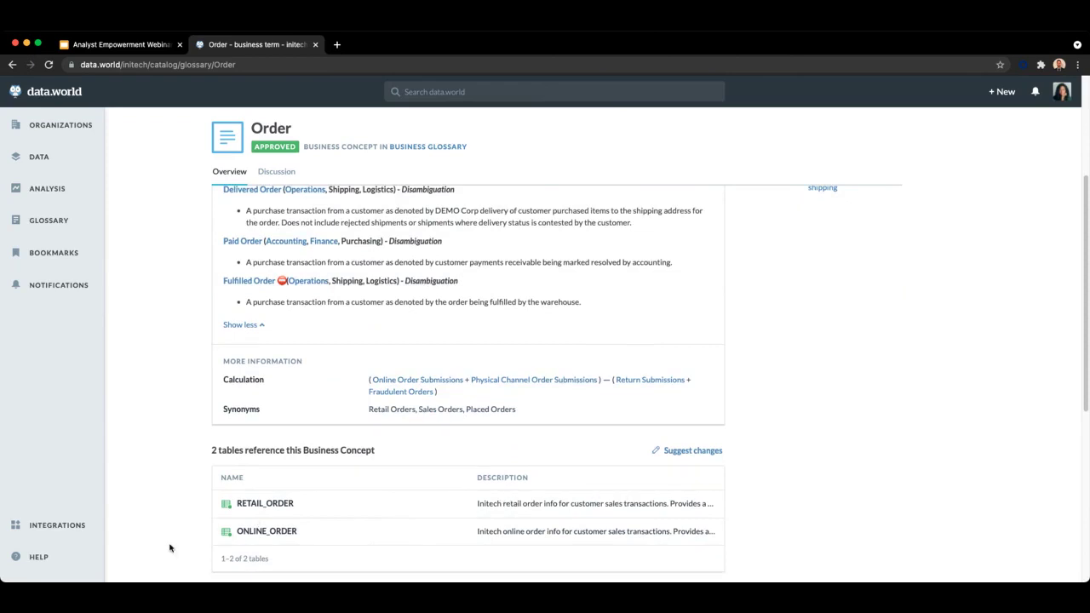
pyautogui.scroll(-2, 162, 544)
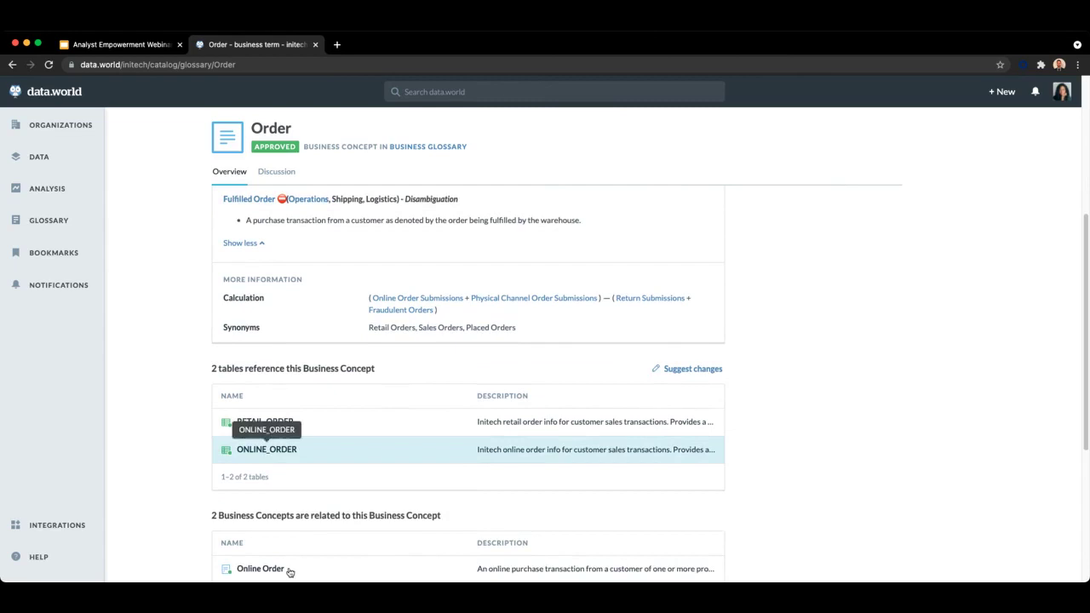
pyautogui.scroll(-2, 469, 511)
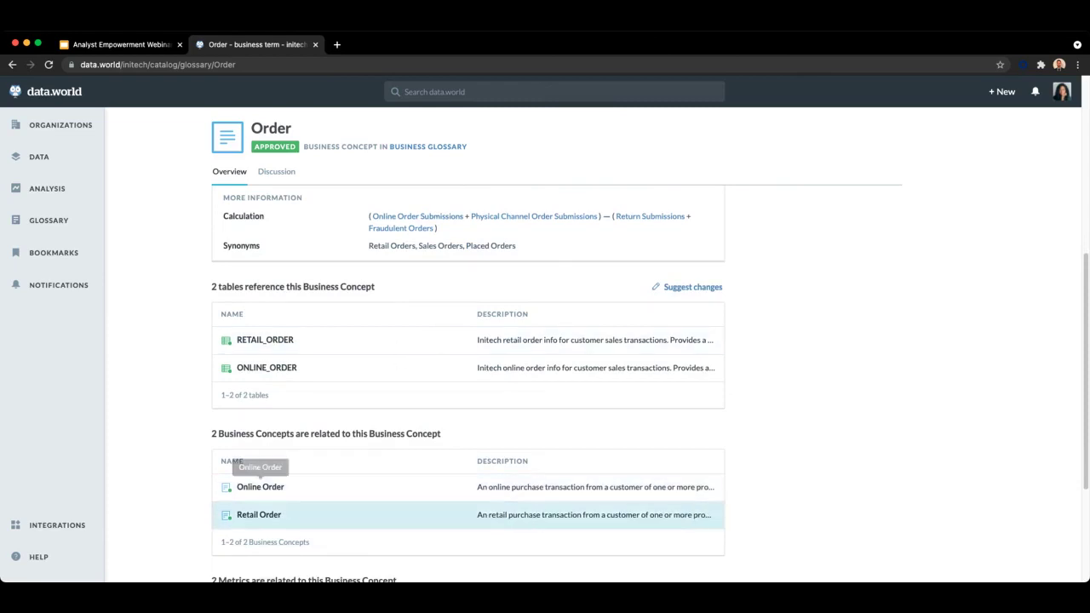
# Open the related Online Order business concept and review its summary, calculation, related business concept and related metric.
pyautogui.scroll(-5, 341, 511)
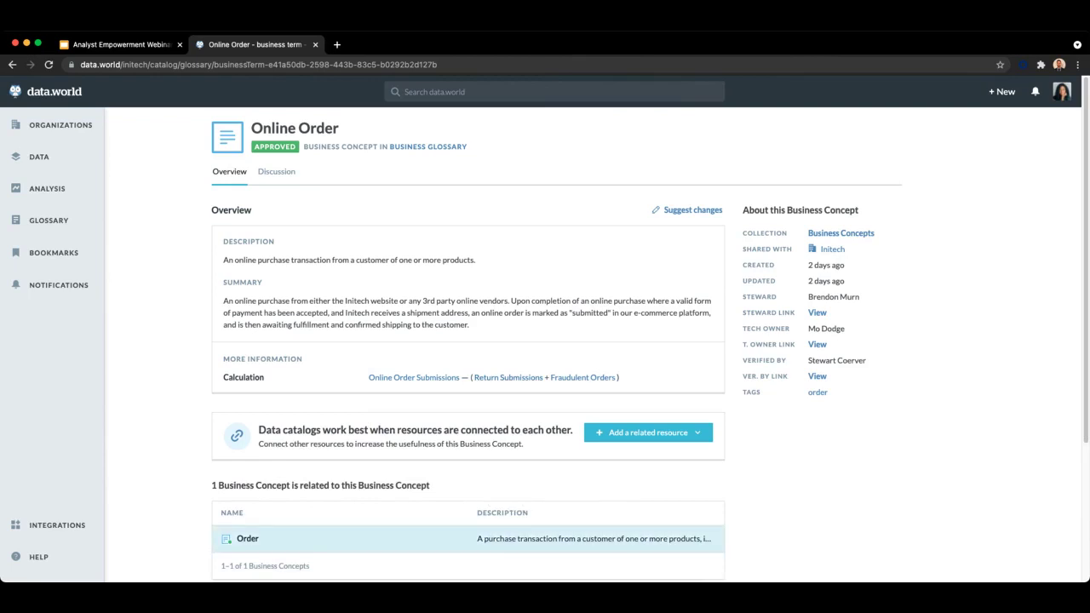
pyautogui.scroll(-1, 196, 360)
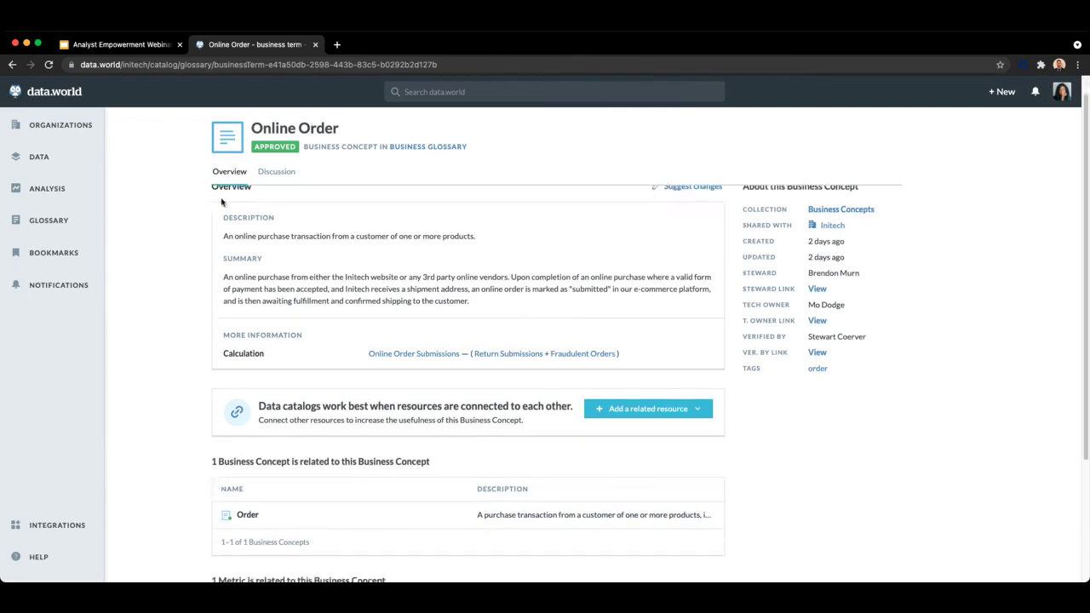
pyautogui.scroll(-5, 187, 470)
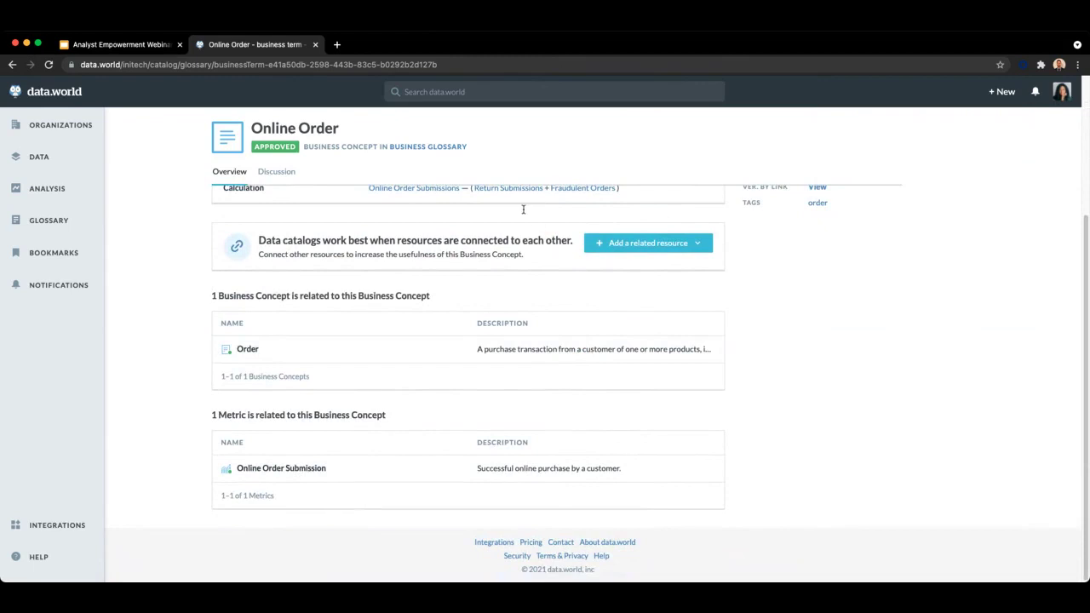
# Reply in the Recent Order Customer Email List discussion that Order's calculation contains Physical Channel Order Submissions and this report aligns to Online Order; return to the overview.
pyautogui.press('super+k')
pyautogui.press('Down')
pyautogui.press('Return')
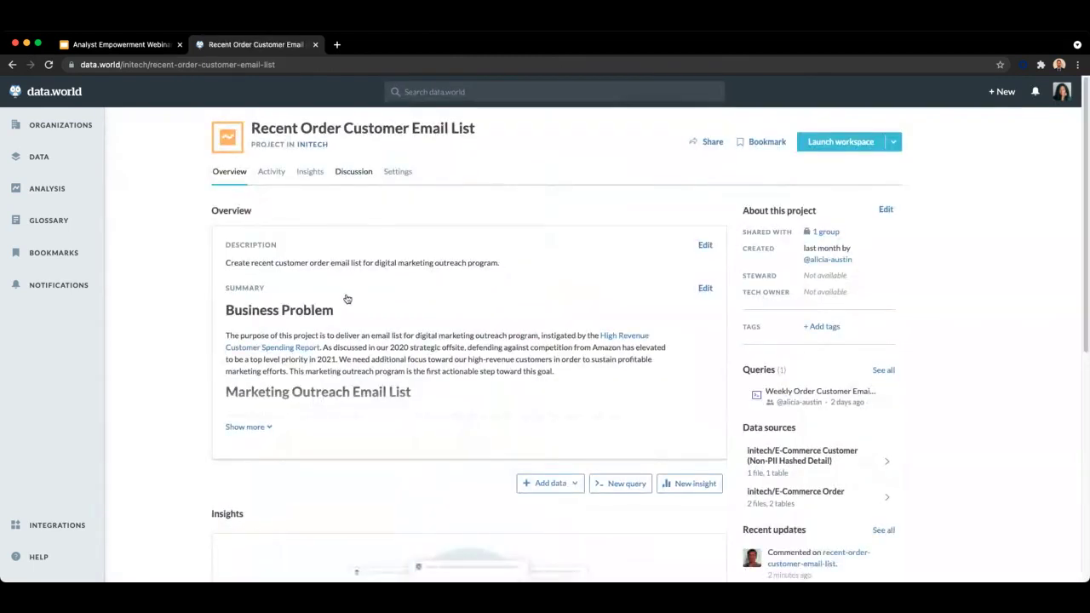
pyautogui.click(353, 171)
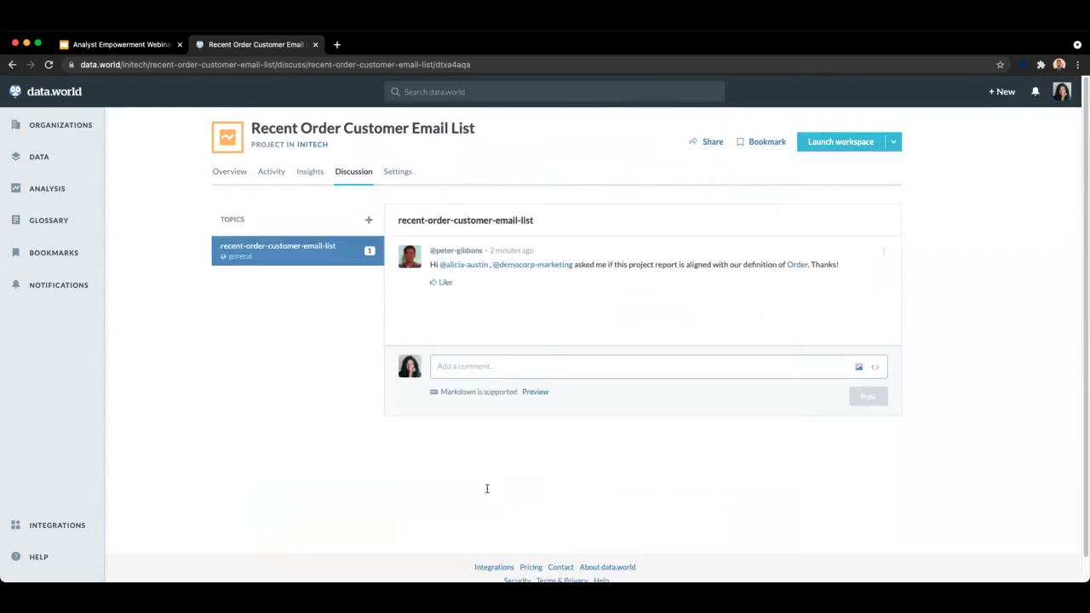
pyautogui.press('super+v')
pyautogui.press('super+Return')
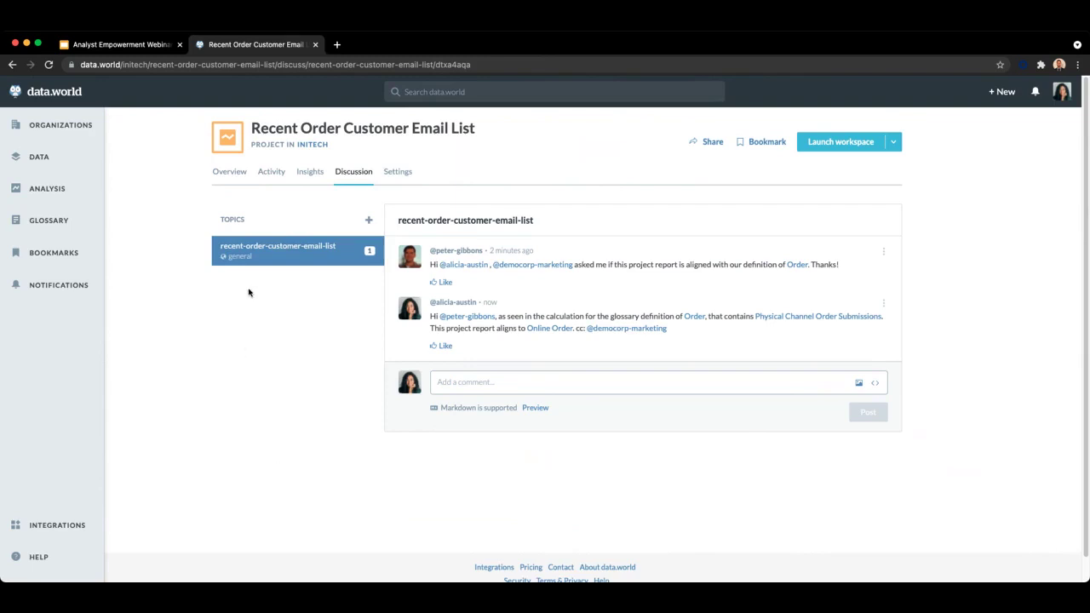
pyautogui.press('Return')
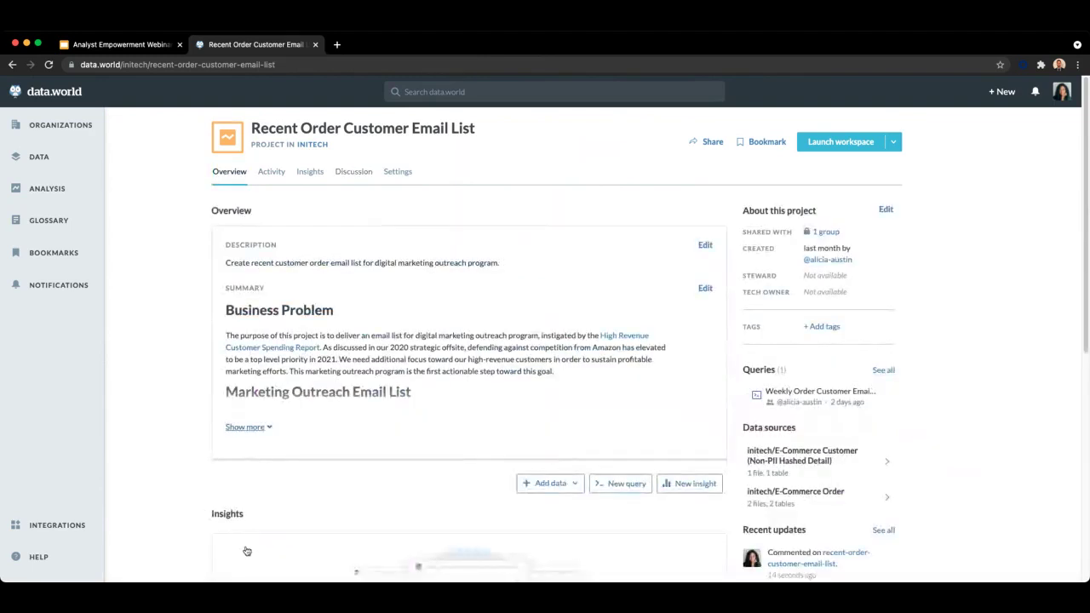